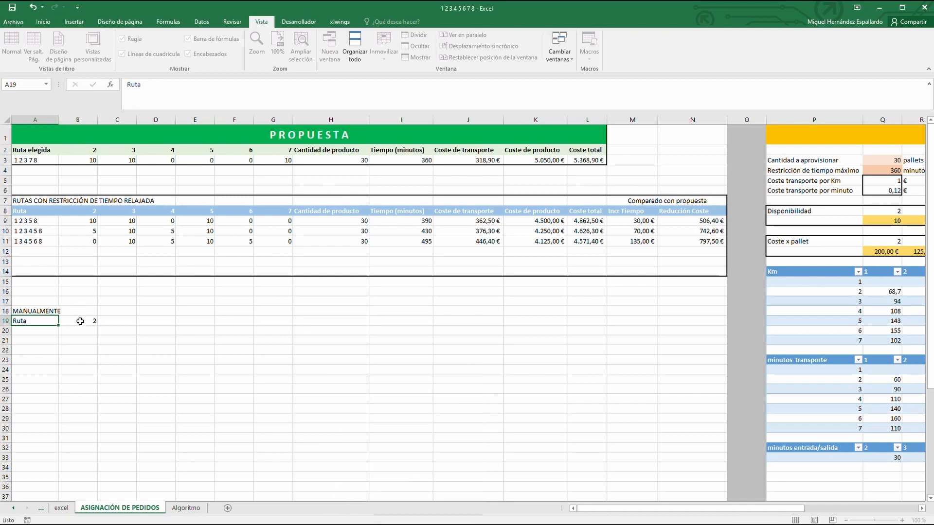
Continue the manual route header in row 19 with the numbers 3, 4, 5, 6 and 7 in C19:G19
{"action": "key", "text": "Tab"}
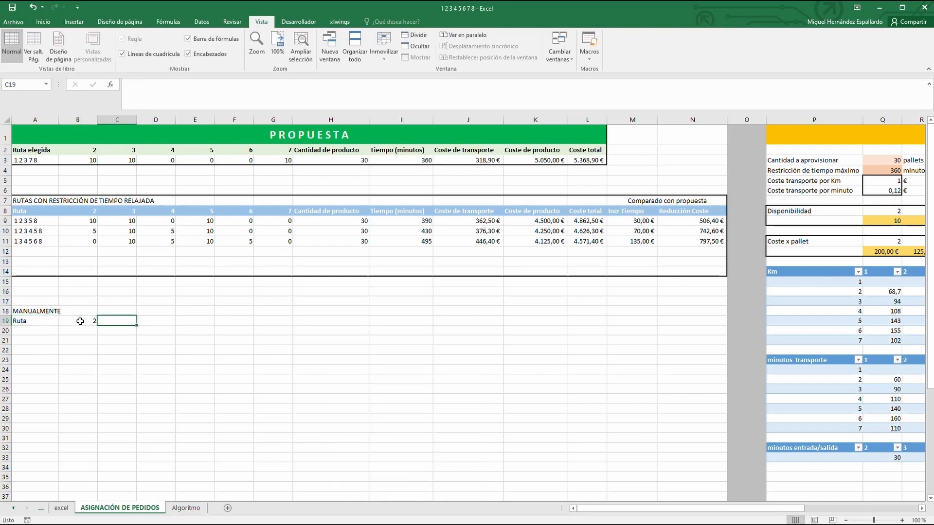
{"action": "type", "text": "3"}
{"action": "key", "text": "Tab"}
{"action": "type", "text": "4"}
{"action": "key", "text": "Tab"}
{"action": "type", "text": "5"}
{"action": "key", "text": "Tab"}
{"action": "type", "text": "6"}
{"action": "key", "text": "Tab"}
{"action": "type", "text": "7"}
{"action": "key", "text": "Tab"}
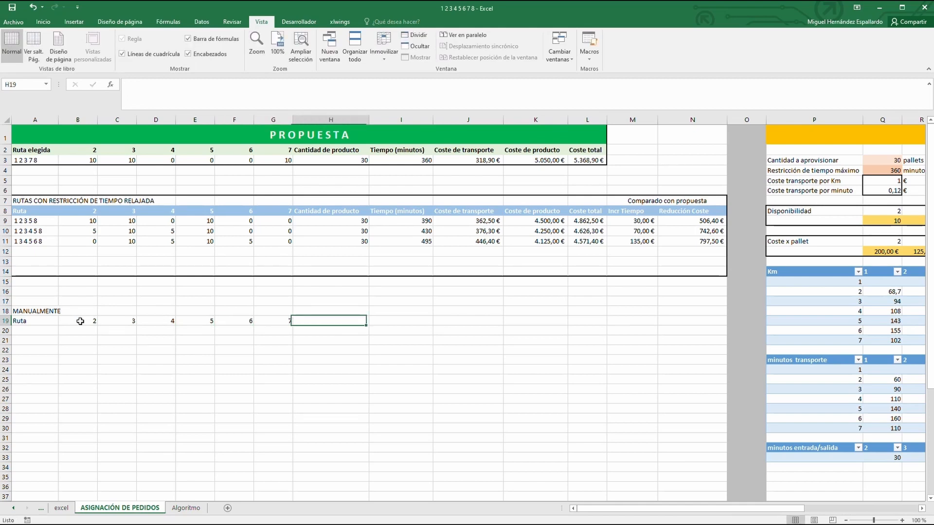
Enter the headings "Cantidad de producto", "Tiempot (minutos)" and "Coste de transporte" in H19:J19
{"action": "type", "text": "C"}
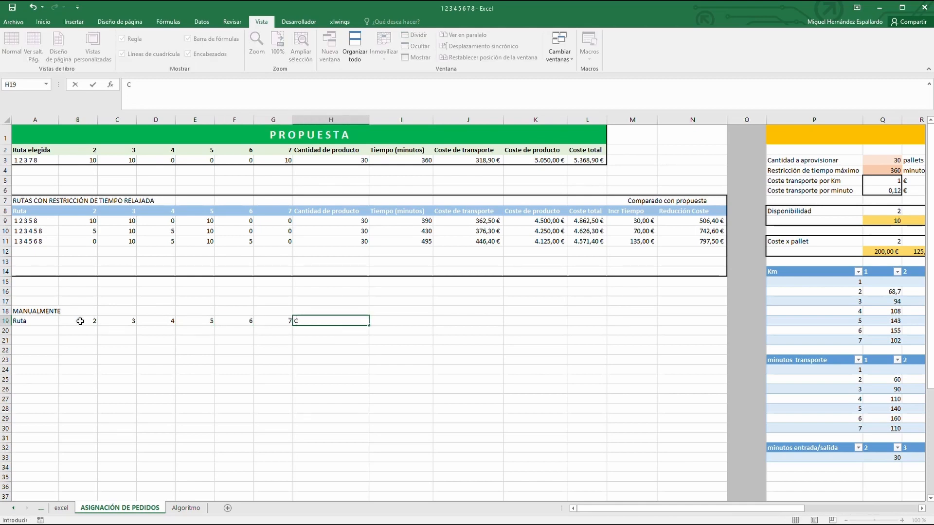
{"action": "type", "text": "antidad de producto"}
{"action": "key", "text": "Tab"}
{"action": "type", "text": "Tiem"}
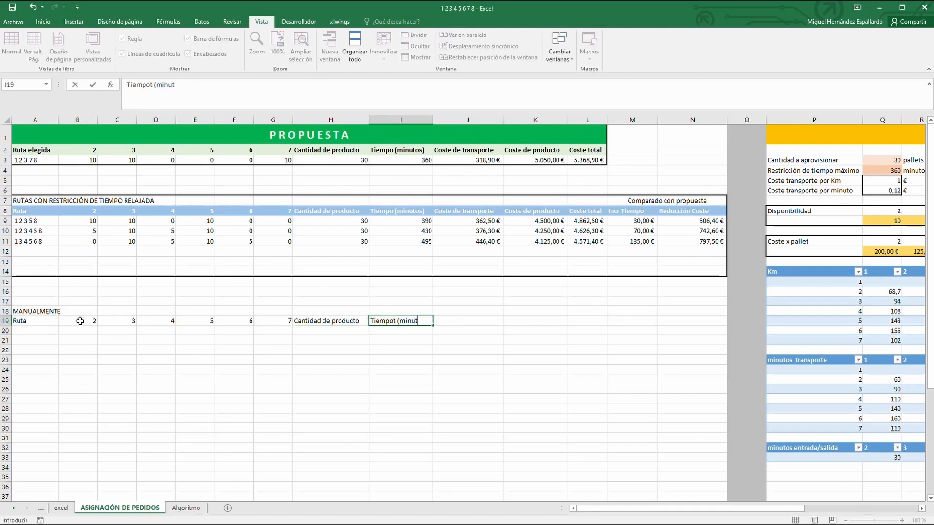
{"action": "type", "text": "pot (minutos)"}
{"action": "key", "text": "Tab"}
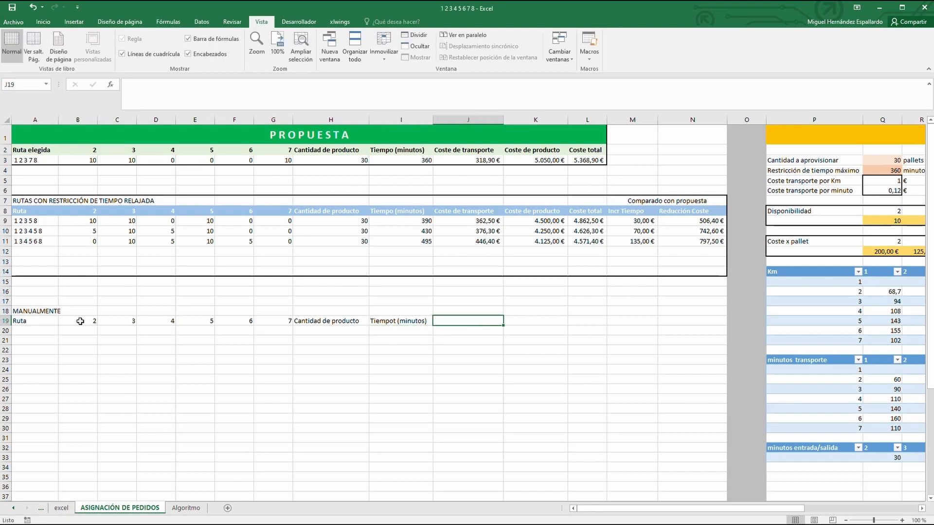
{"action": "type", "text": "Coste de transporte"}
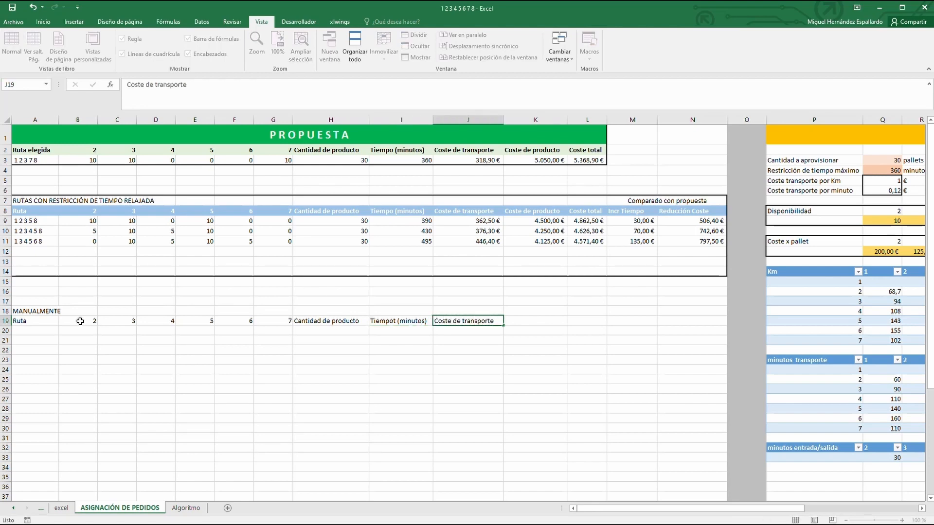
{"action": "key", "text": "Tab"}
Copy the headings from "Coste de producto" to "Reducción Coste" in K8:N8 and paste them starting at K19
{"action": "left_click_drag", "start_coordinate": [539, 212], "coordinate": [679, 210]}
{"action": "key", "text": "ctrl+c"}
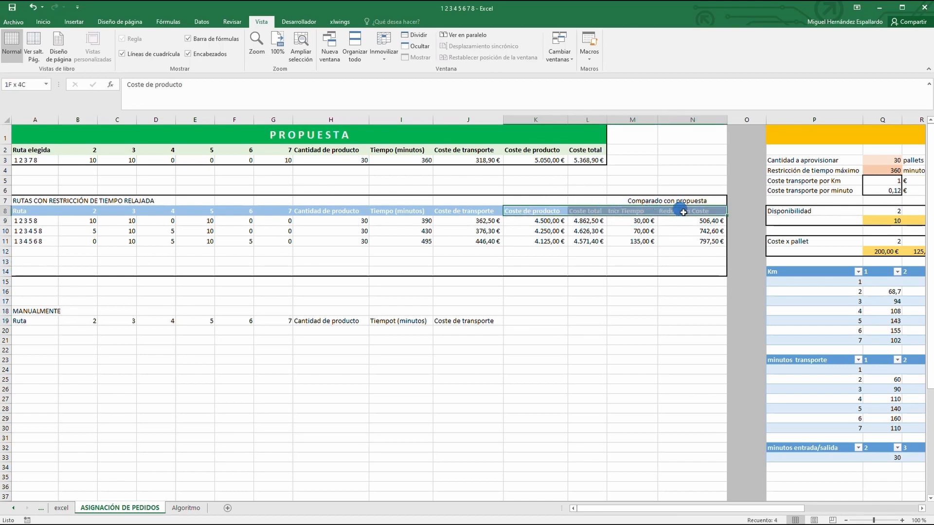
{"action": "right_click", "coordinate": [546, 212]}
{"action": "left_click", "coordinate": [570, 227]}
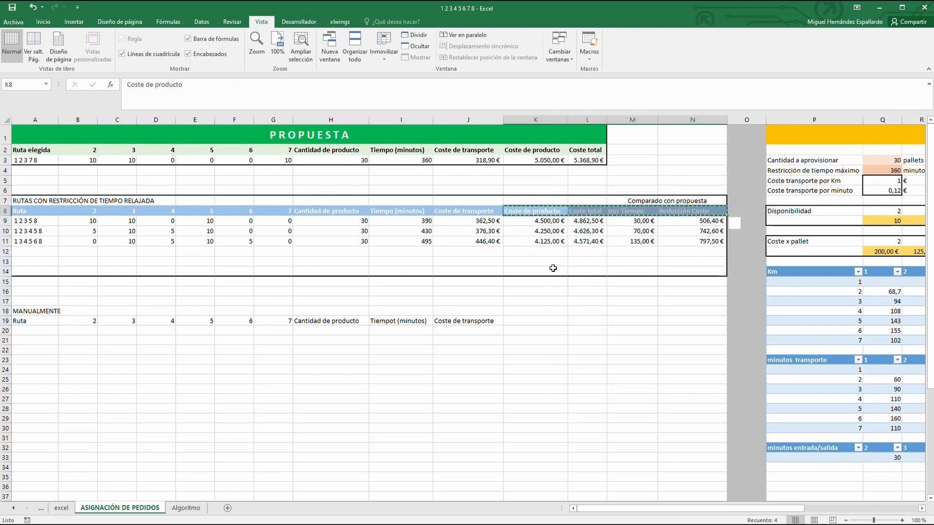
{"action": "left_click", "coordinate": [536, 320]}
{"action": "right_click", "coordinate": [535, 325]}
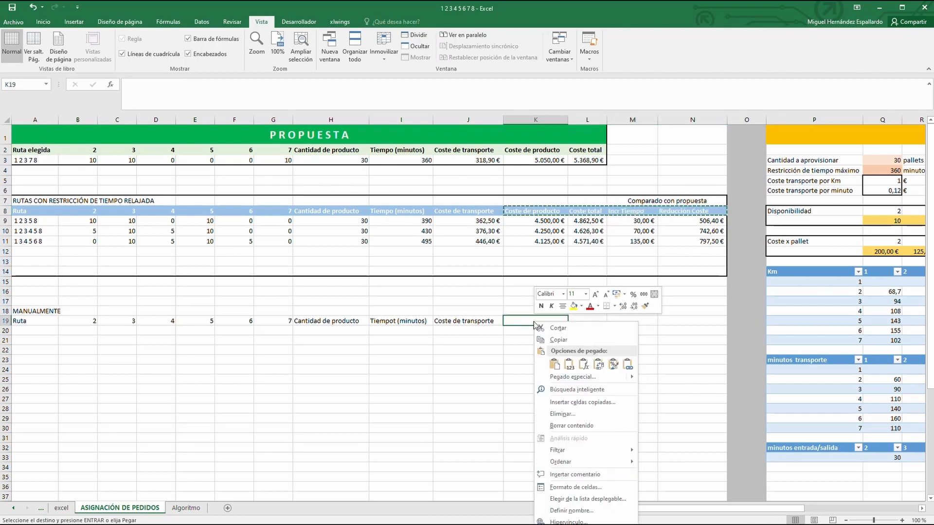
{"action": "left_click", "coordinate": [554, 364]}
Fill the manual table's header row A19:N19 with the theme colour Oro, Énfasis 4, Claro 40%
{"action": "left_click_drag", "start_coordinate": [39, 322], "coordinate": [680, 320]}
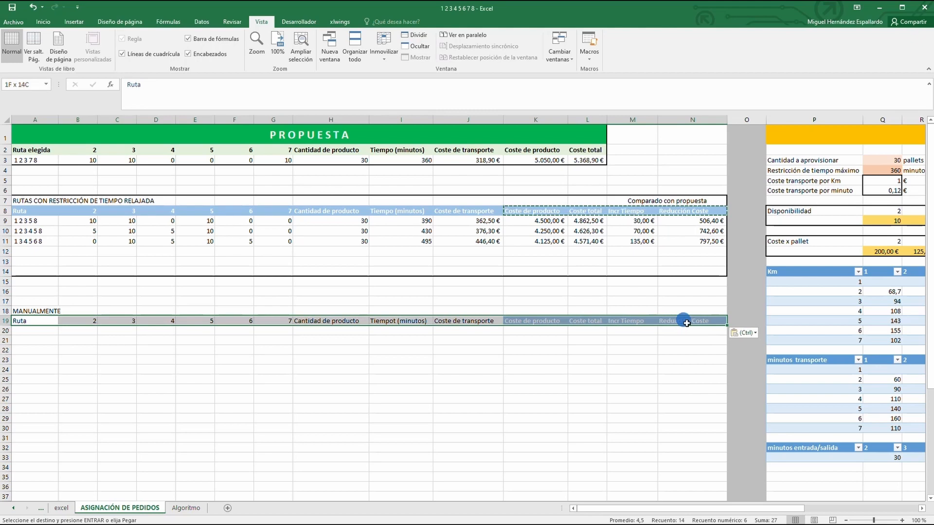
{"action": "left_click", "coordinate": [43, 22]}
{"action": "left_click", "coordinate": [156, 53]}
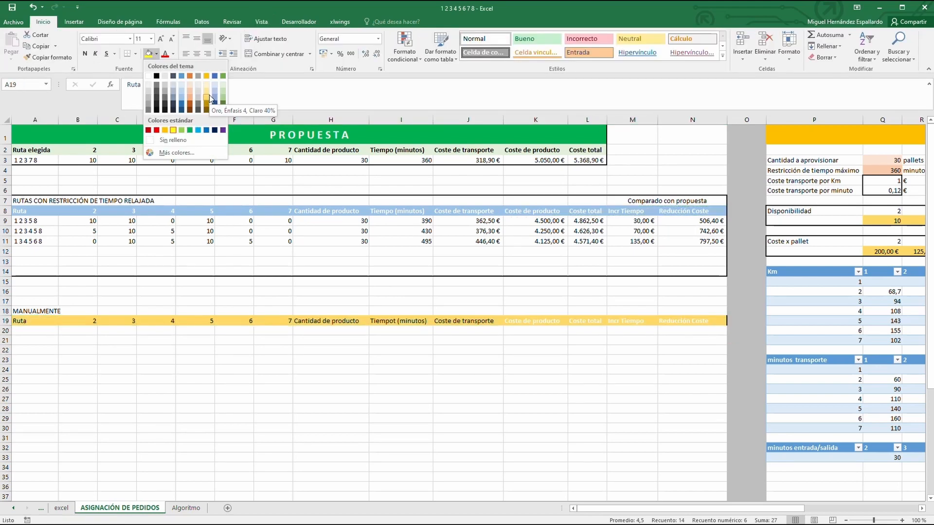
{"action": "left_click", "coordinate": [209, 95]}
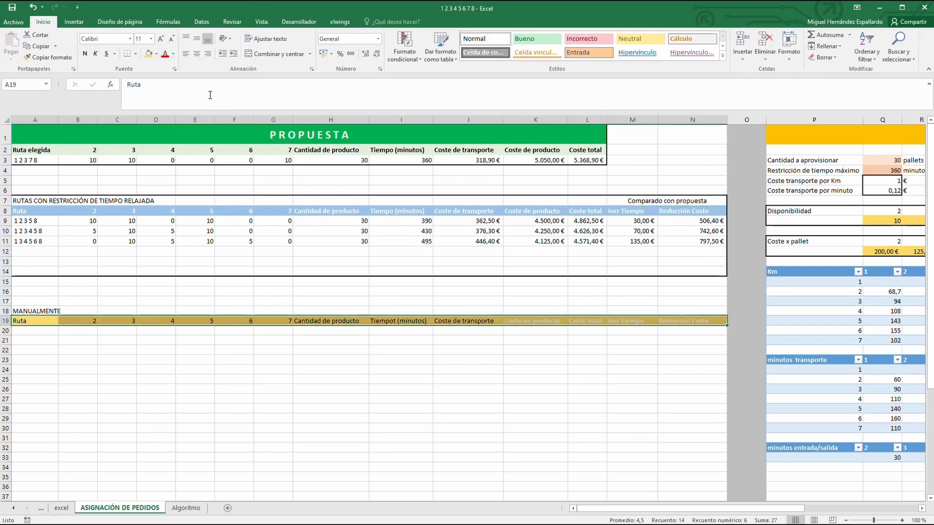
Correct the heading in I19 to "Tiempo (minutos)"
{"action": "left_click", "coordinate": [393, 323]}
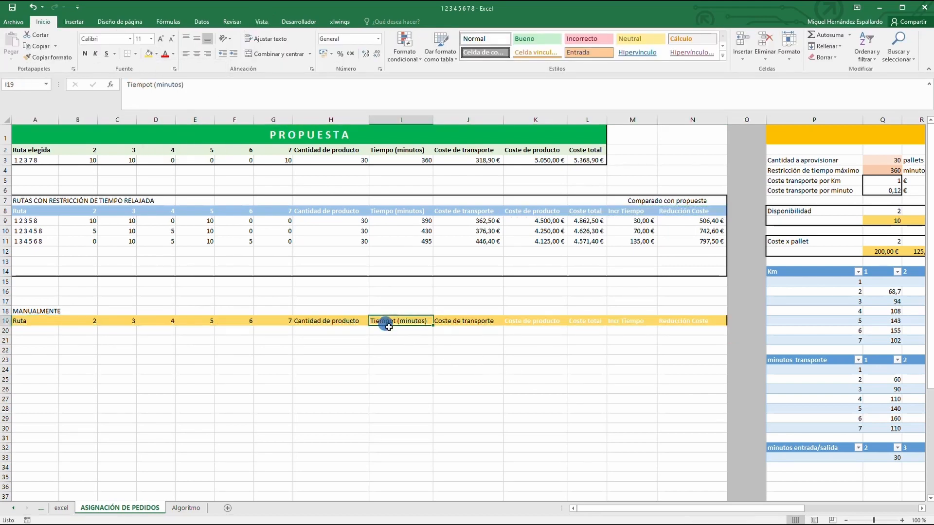
{"action": "left_click", "coordinate": [152, 85]}
{"action": "key", "text": "Delete"}
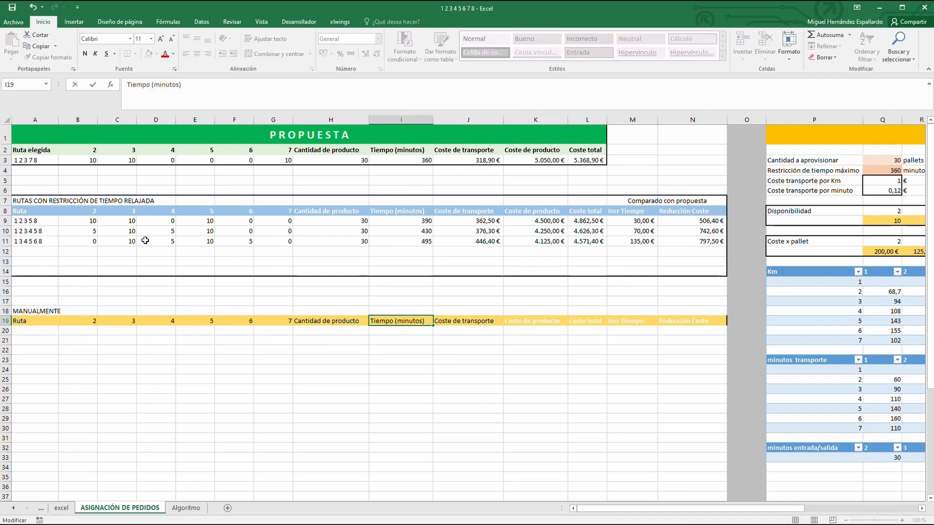
{"action": "left_click", "coordinate": [50, 318]}
Make the header text in A19:N19 bold and set its font colour to black
{"action": "left_click_drag", "start_coordinate": [51, 318], "coordinate": [715, 320]}
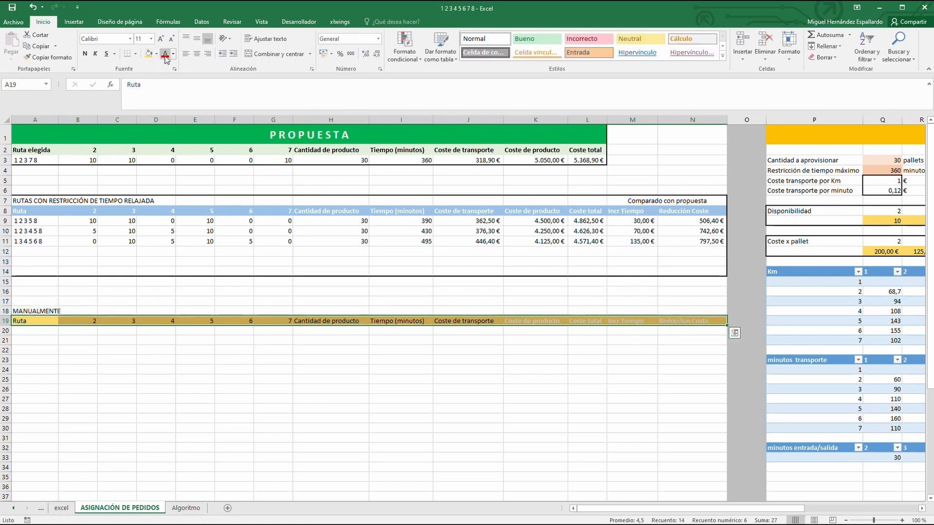
{"action": "left_click", "coordinate": [86, 55]}
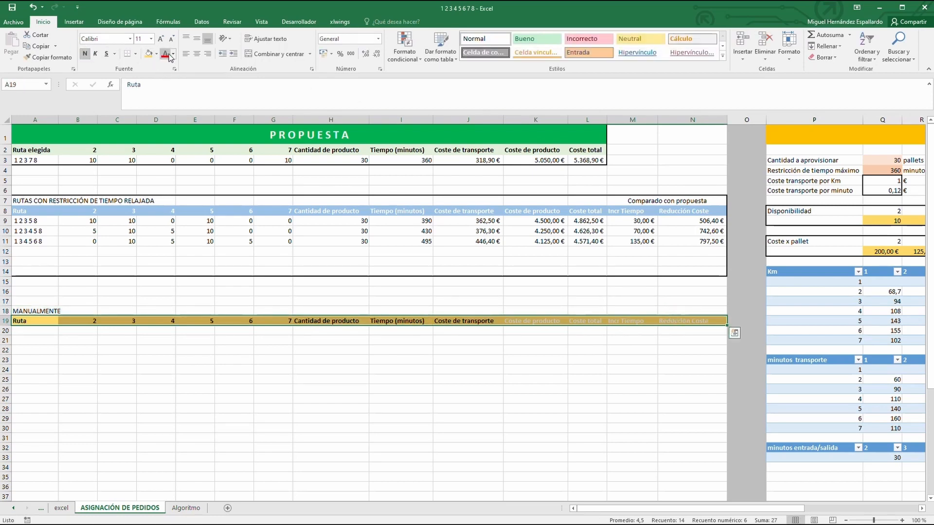
{"action": "left_click", "coordinate": [173, 54]}
{"action": "left_click", "coordinate": [171, 68]}
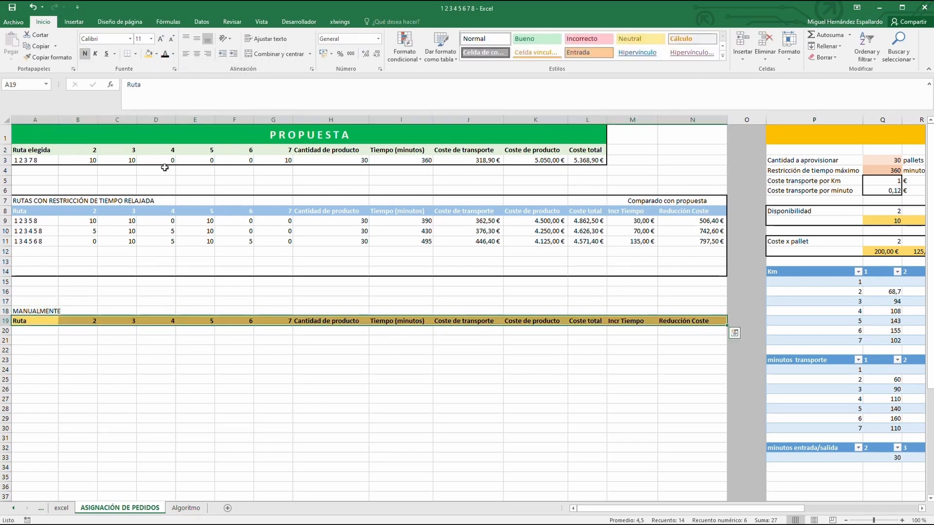
{"action": "left_click", "coordinate": [216, 369]}
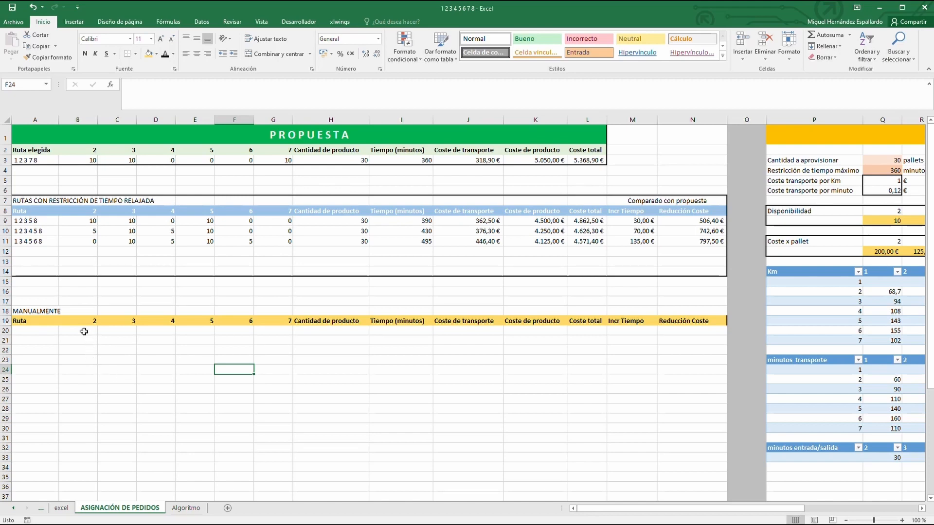
Fill the manual input cells B20:G20 with yellow
{"action": "left_click_drag", "start_coordinate": [84, 331], "coordinate": [273, 330]}
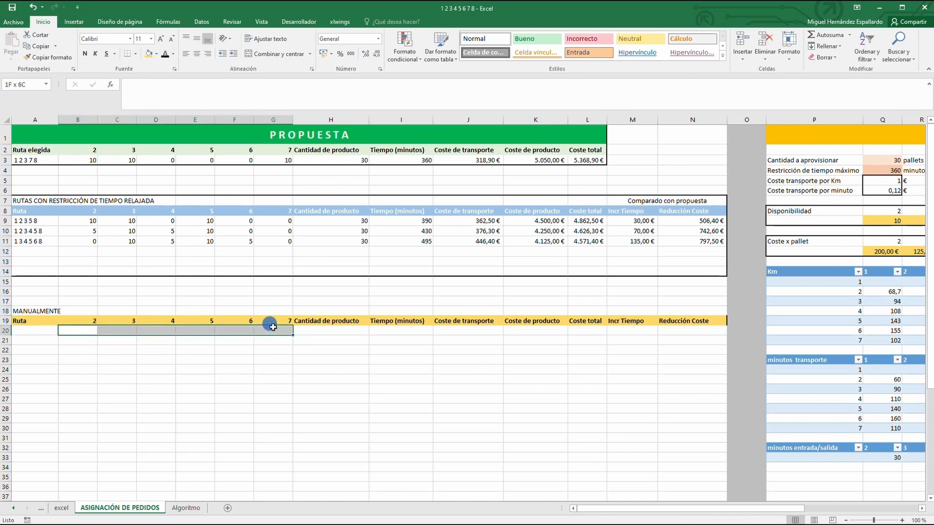
{"action": "left_click", "coordinate": [156, 54]}
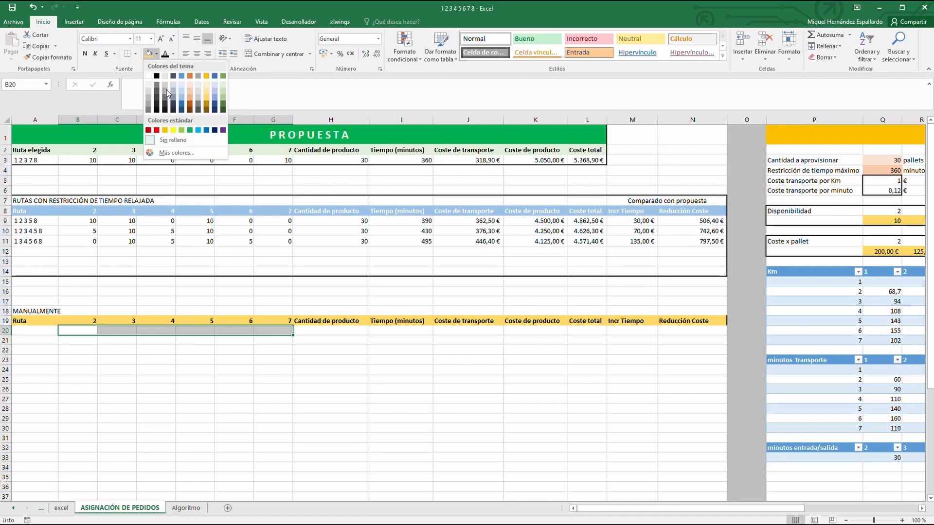
{"action": "left_click", "coordinate": [173, 130]}
{"action": "left_click", "coordinate": [168, 349]}
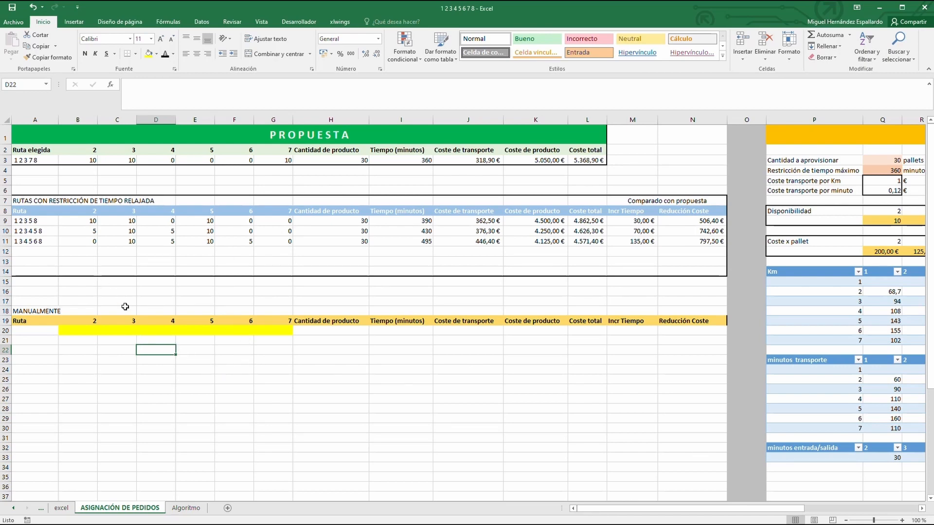
{"action": "left_click", "coordinate": [95, 328]}
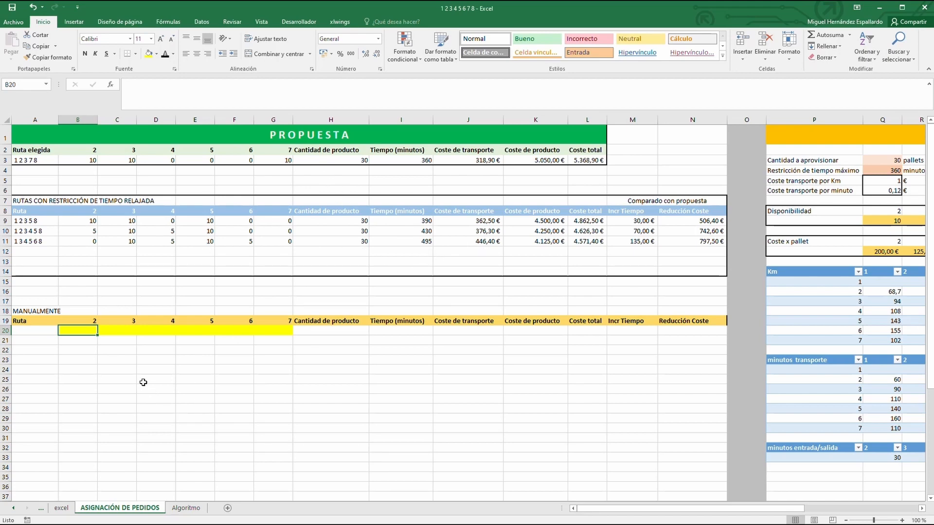
{"action": "left_click", "coordinate": [88, 331]}
{"action": "left_click", "coordinate": [122, 330]}
{"action": "left_click", "coordinate": [154, 329]}
{"action": "left_click", "coordinate": [199, 323]}
{"action": "left_click", "coordinate": [204, 331]}
{"action": "left_click", "coordinate": [229, 331]}
{"action": "left_click", "coordinate": [255, 332]}
{"action": "left_click", "coordinate": [250, 339]}
{"action": "left_click", "coordinate": [230, 322]}
{"action": "left_click", "coordinate": [232, 331]}
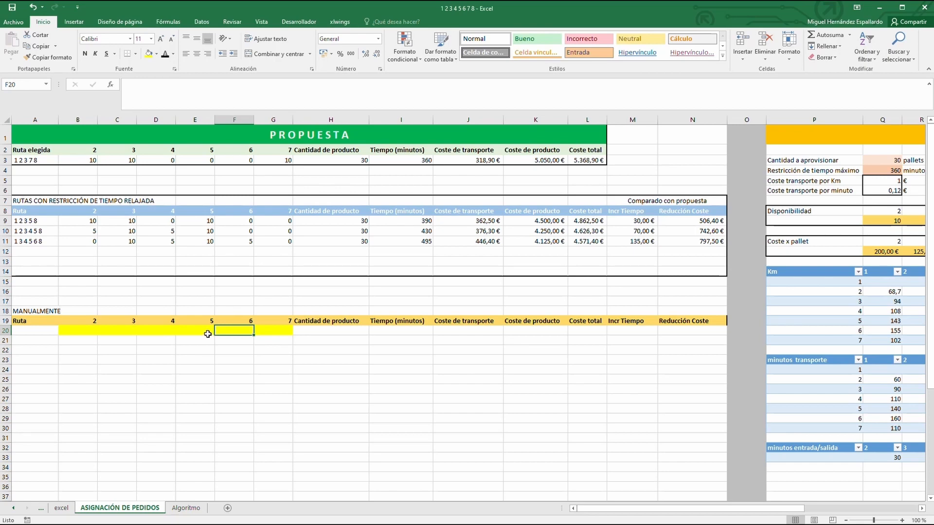
After consulting the DATOS tables, enter the manual route quantities 10 in C20, 10 in E20 and 5 in D20
{"action": "left_click_drag", "start_coordinate": [82, 331], "coordinate": [118, 333]}
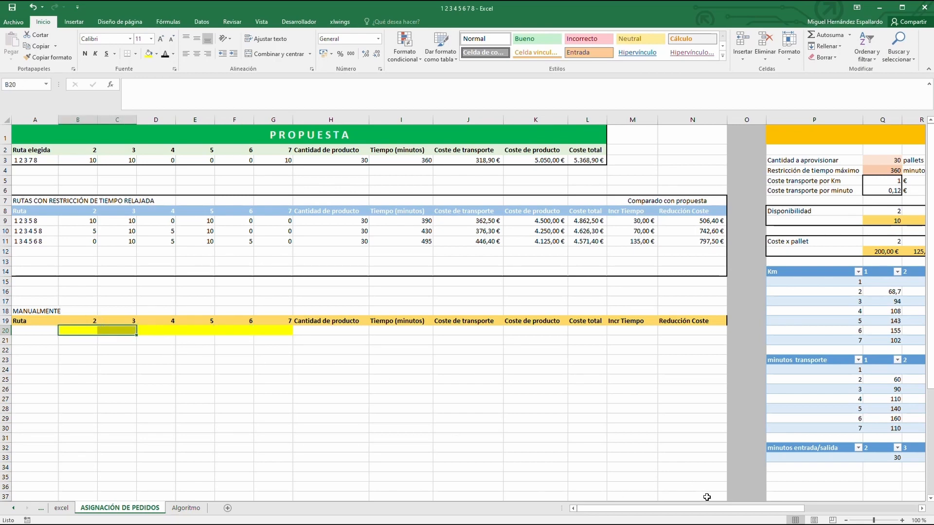
{"action": "scroll", "coordinate": [715, 511], "scroll_direction": "right", "scroll_amount": 3}
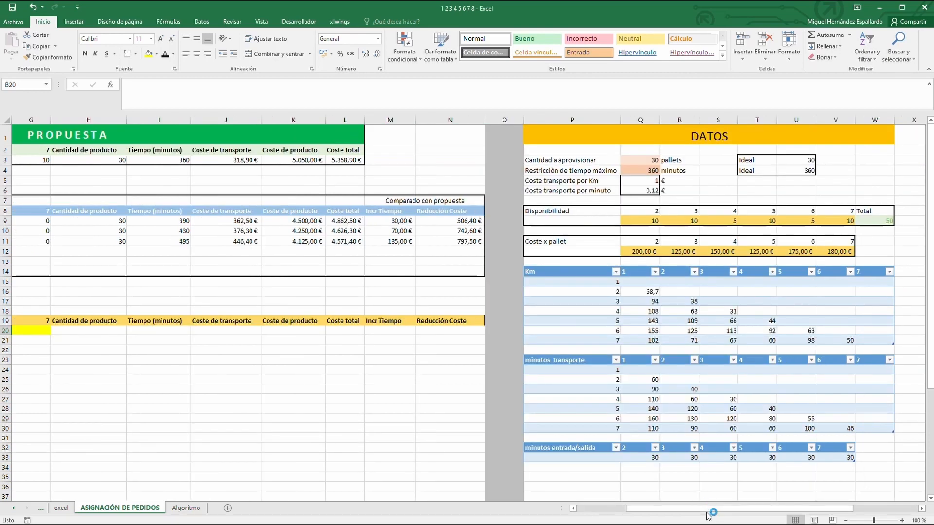
{"action": "left_click_drag", "start_coordinate": [707, 512], "coordinate": [696, 510]}
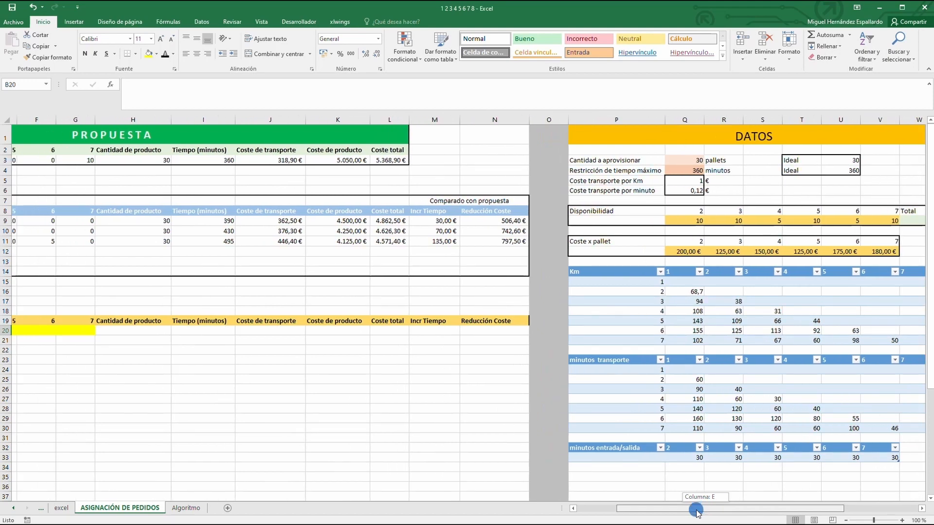
{"action": "left_click_drag", "start_coordinate": [696, 512], "coordinate": [697, 511]}
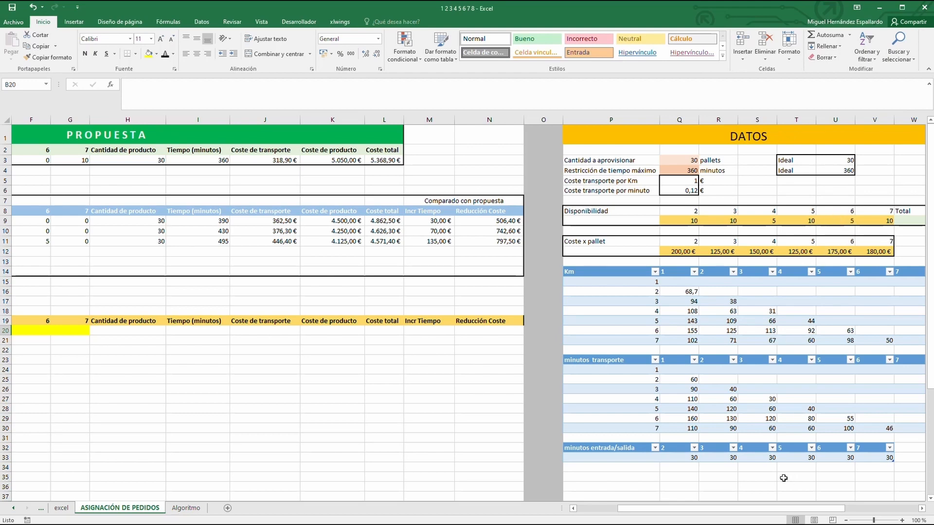
{"action": "left_click_drag", "start_coordinate": [767, 508], "coordinate": [735, 506]}
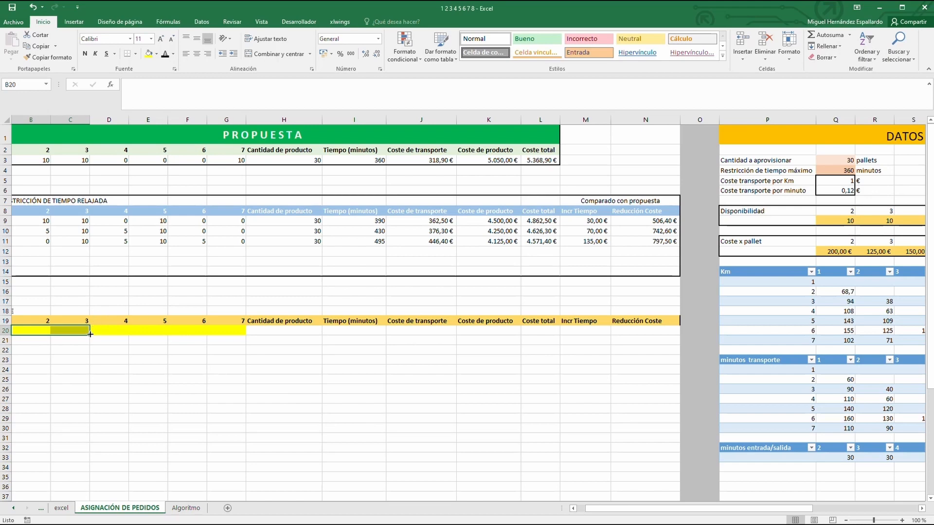
{"action": "left_click", "coordinate": [76, 331]}
{"action": "type", "text": "10"}
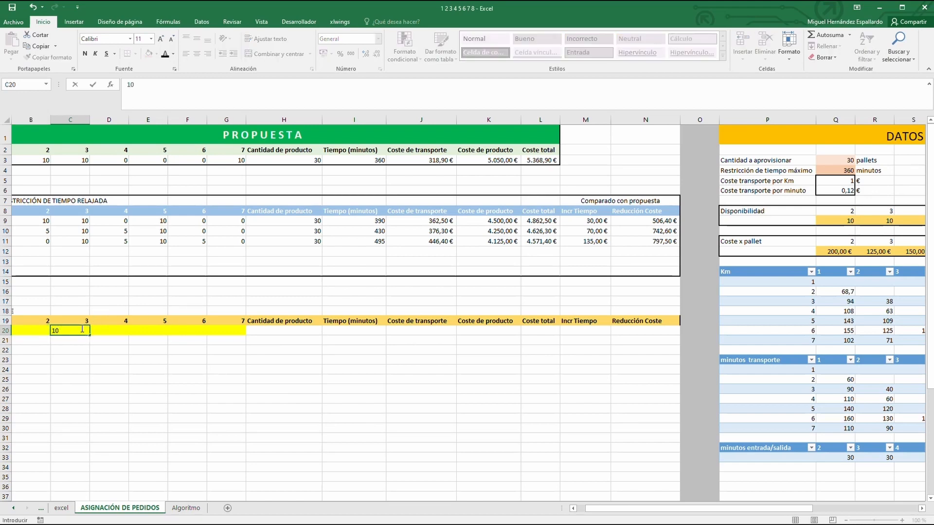
{"action": "left_click", "coordinate": [150, 330]}
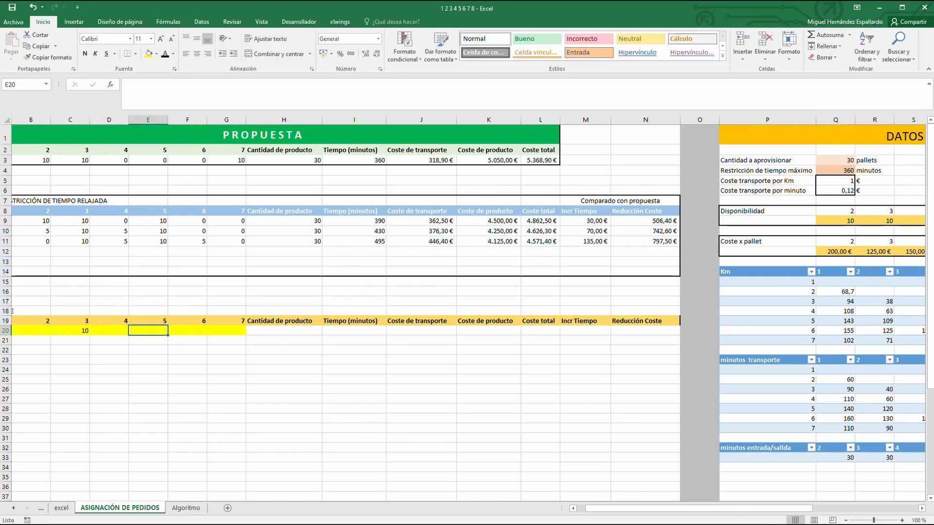
{"action": "type", "text": "10"}
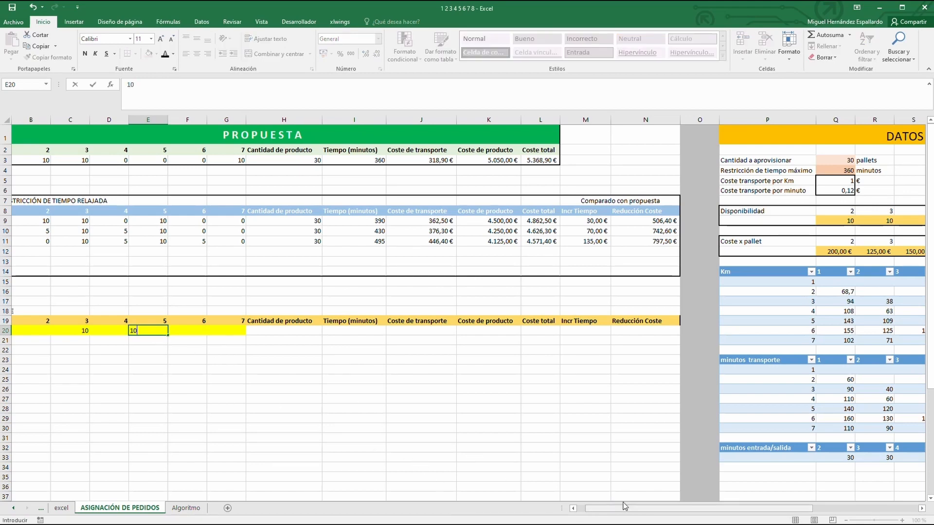
{"action": "mouse_move", "coordinate": [633, 512]}
{"action": "left_mouse_down"}
{"action": "mouse_move", "coordinate": [661, 514]}
{"action": "mouse_move", "coordinate": [623, 513]}
{"action": "left_mouse_up"}
{"action": "left_click", "coordinate": [146, 333]}
{"action": "type", "text": "5"}
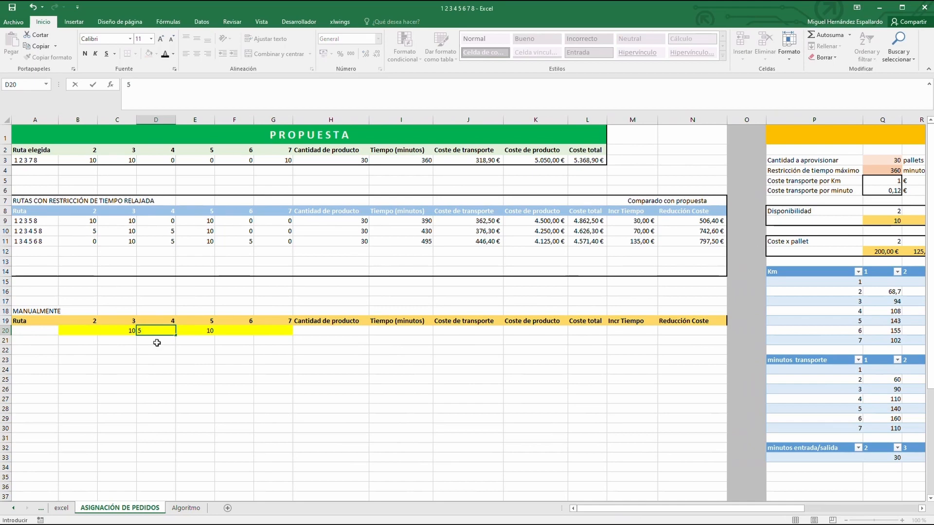
{"action": "left_click", "coordinate": [235, 330]}
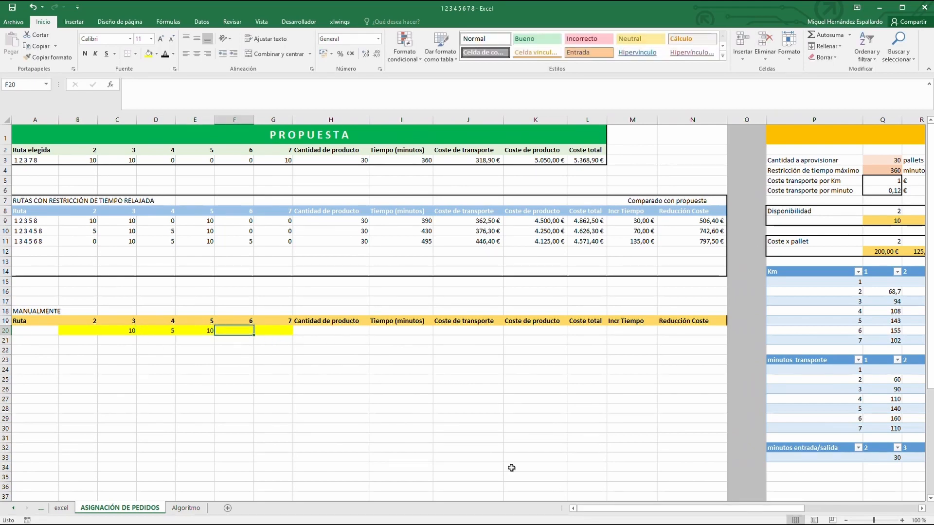
After consulting the DATOS tables, enter the manual route quantity 5 for point 6 in F20
{"action": "left_click_drag", "start_coordinate": [691, 509], "coordinate": [733, 508]}
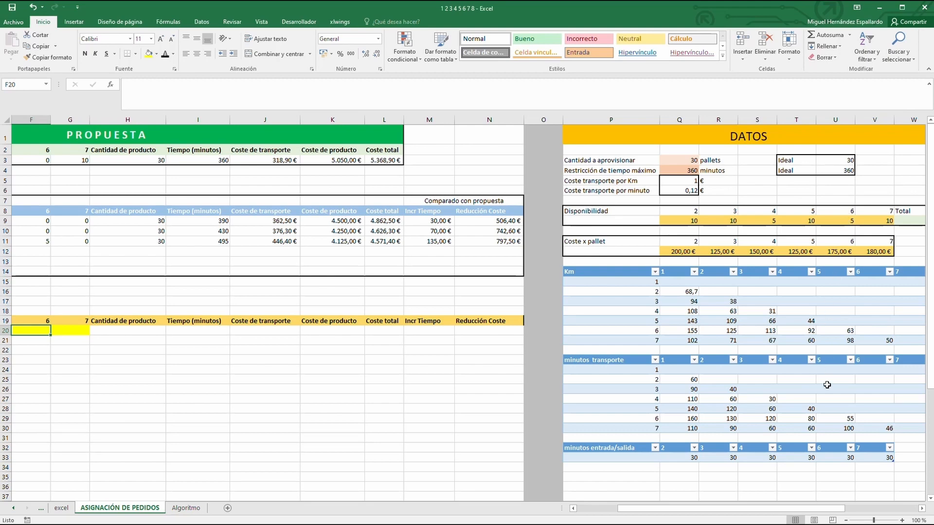
{"action": "left_click_drag", "start_coordinate": [678, 511], "coordinate": [635, 511]}
{"action": "left_click", "coordinate": [241, 331]}
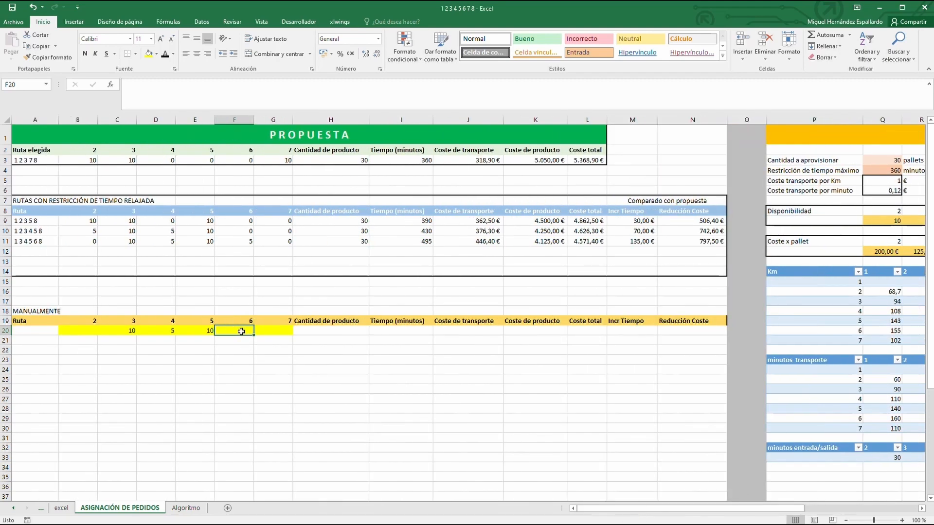
{"action": "type", "text": "5"}
{"action": "left_click", "coordinate": [241, 359]}
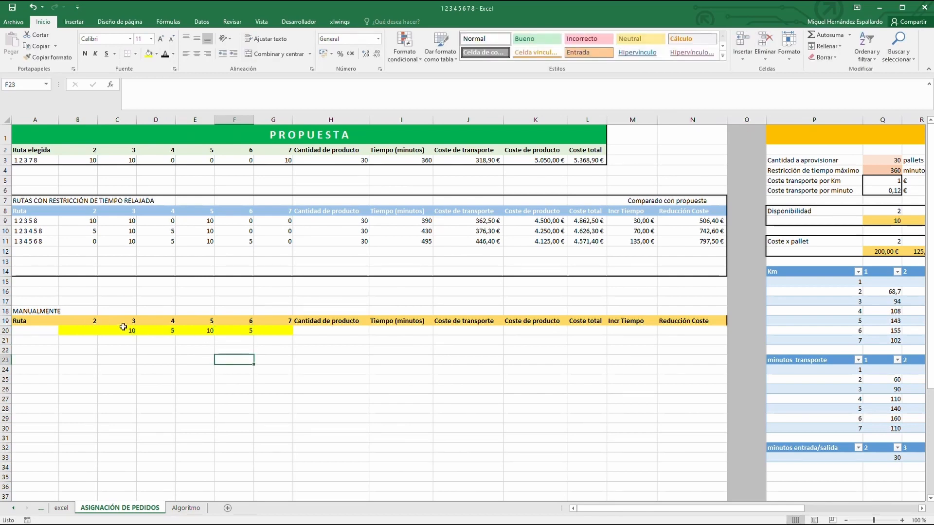
Enter the manual route as the fixed text "1 3 4 5 6 8" in A20
{"action": "left_click", "coordinate": [24, 331]}
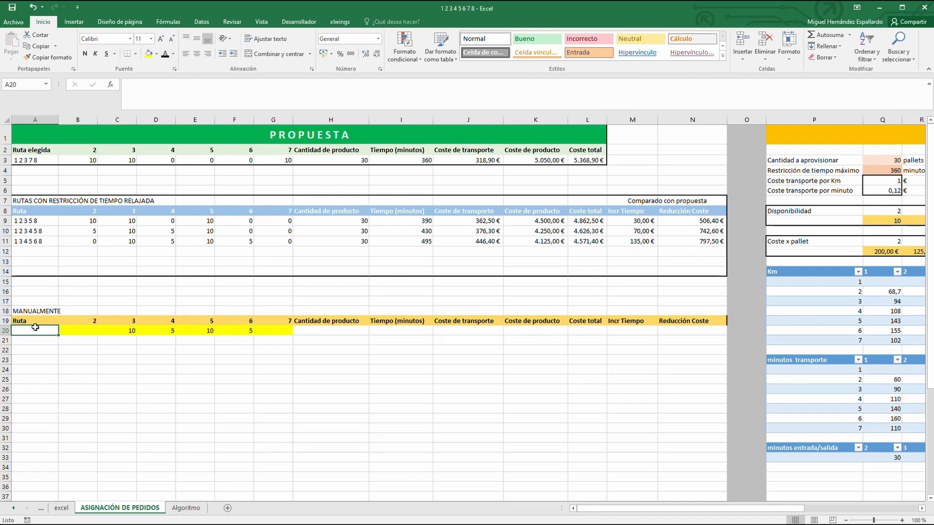
{"action": "type", "text": "1"}
{"action": "left_click", "coordinate": [76, 370]}
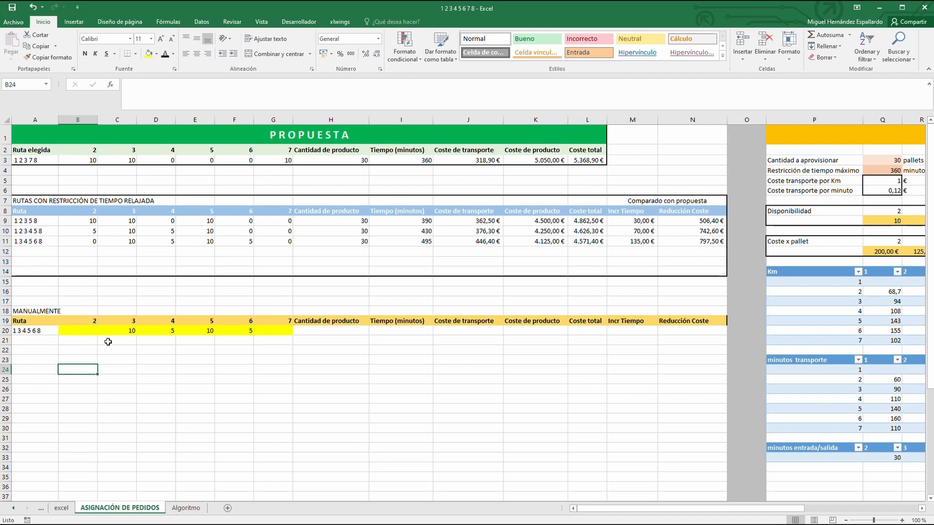
{"action": "left_click", "coordinate": [133, 331]}
{"action": "type", "text": "10"}
{"action": "left_click", "coordinate": [147, 332]}
{"action": "left_click", "coordinate": [195, 329]}
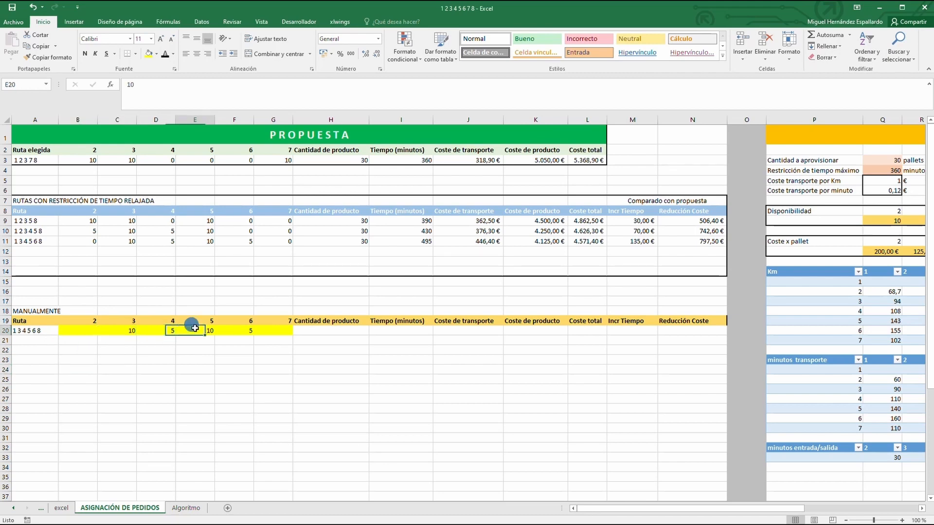
{"action": "left_click", "coordinate": [238, 330]}
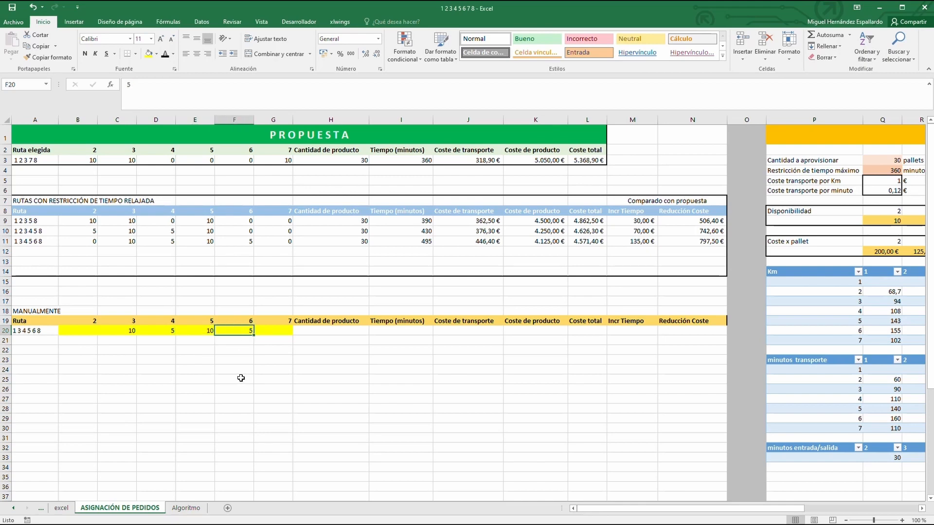
{"action": "left_click", "coordinate": [34, 332]}
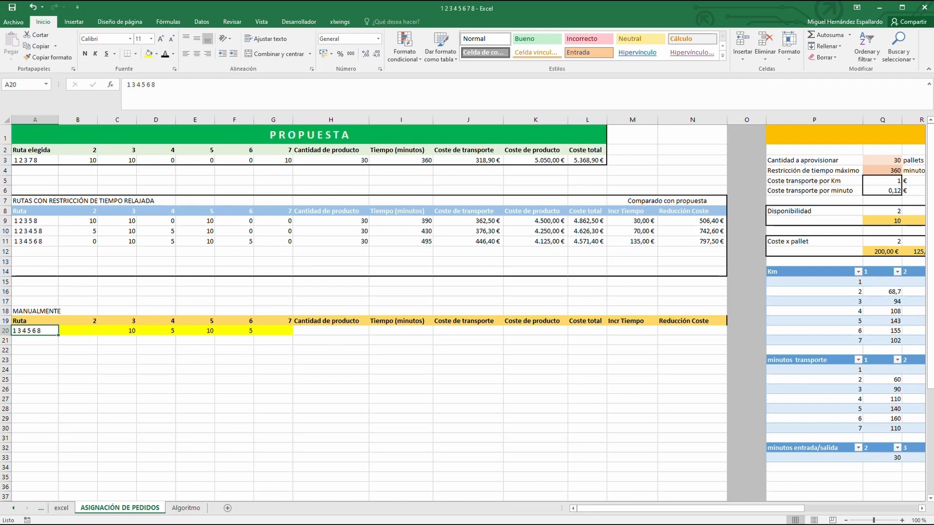
{"action": "key", "text": "alt+Tab"}
Replace the content of A20 with the start of a formula, =si(y(b20;c20;d20;e20;f20;g20)
{"action": "left_click", "coordinate": [33, 332]}
{"action": "type", "text": "=si("}
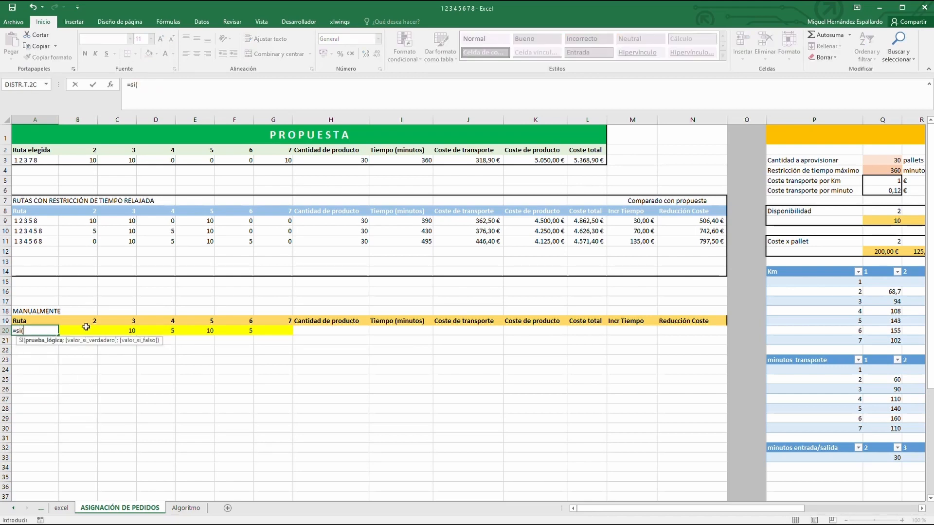
{"action": "type", "text": "y("}
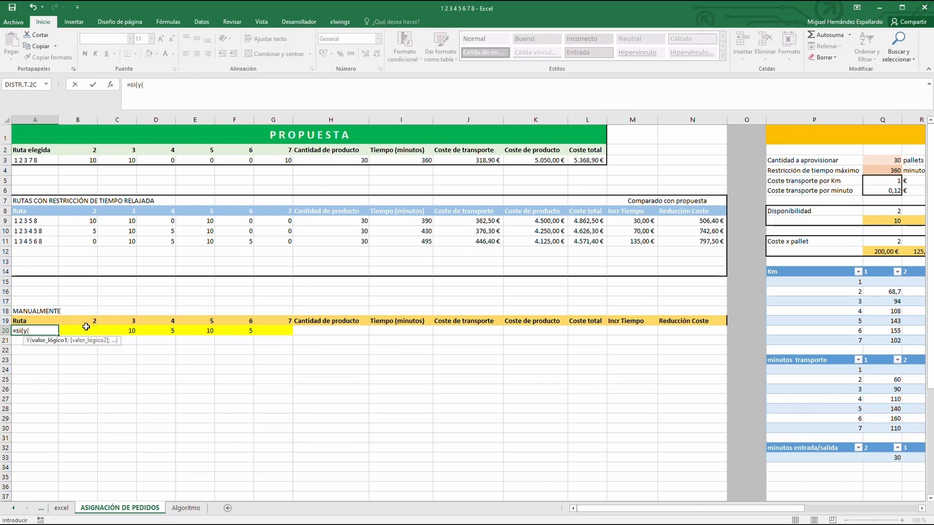
{"action": "type", "text": "b20"}
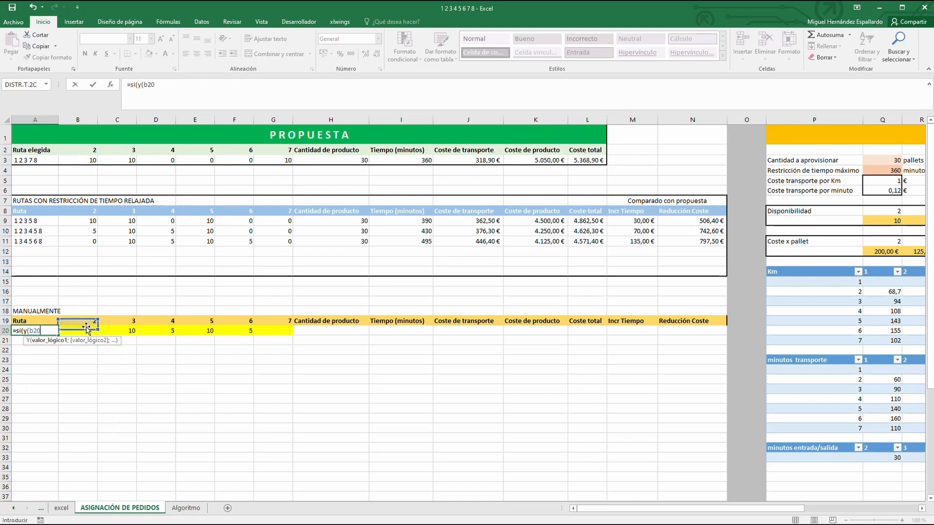
{"action": "type", "text": ";c20;d20;e20"}
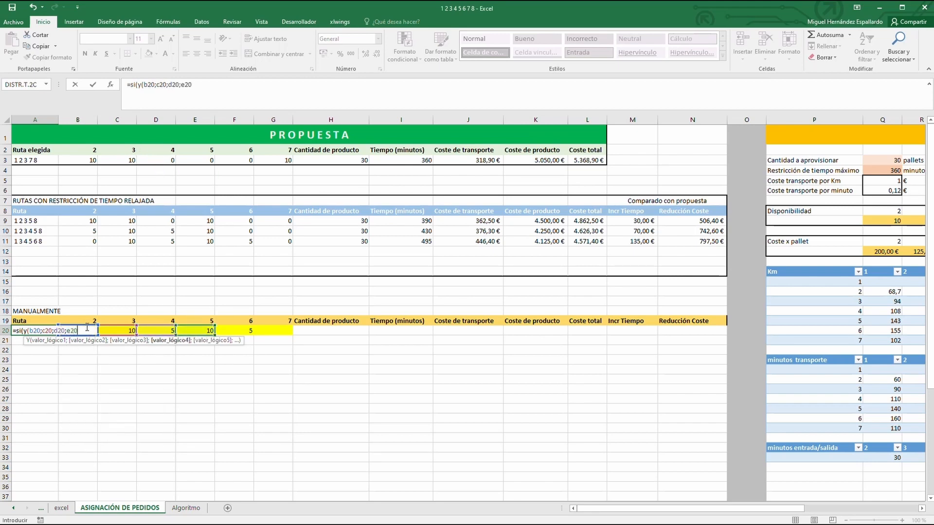
{"action": "type", "text": ";f"}
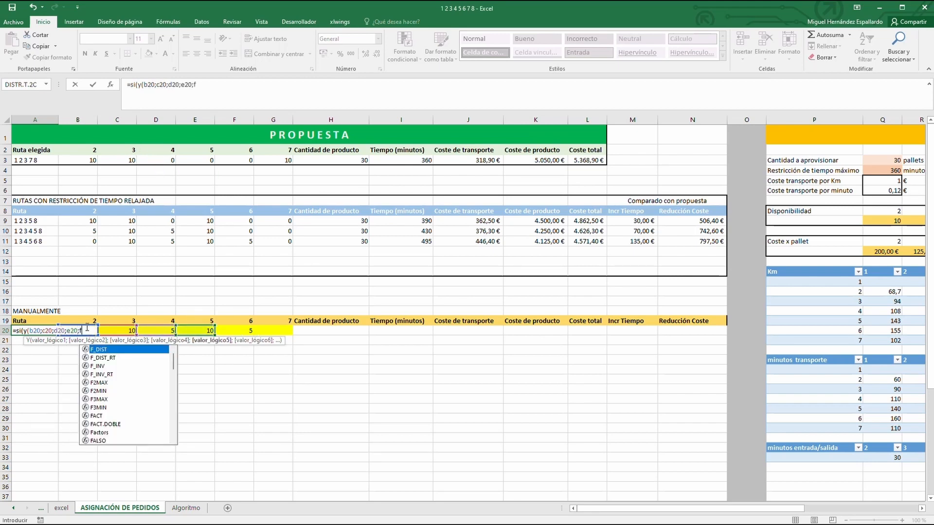
{"action": "type", "text": "20;g20)"}
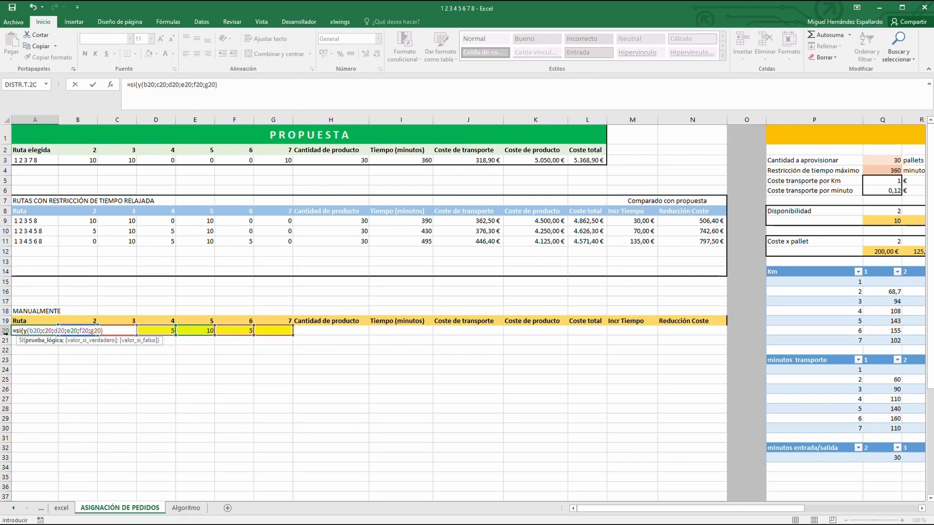
Complete the Y conditions in the A20 formula as b20=0, c20=0, d20=20, e20=0, f20=0 and g20=0
{"action": "left_click", "coordinate": [156, 85]}
{"action": "type", "text": "=0"}
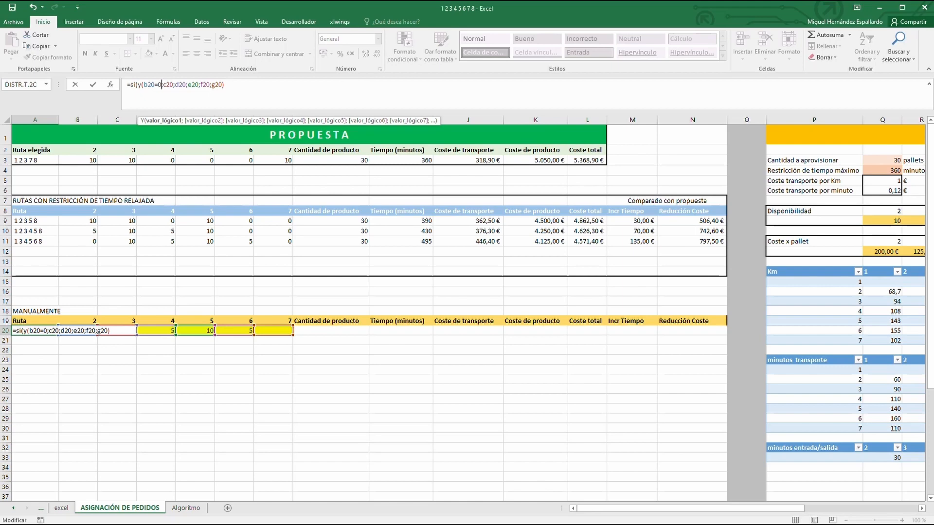
{"action": "left_click", "coordinate": [172, 85]}
{"action": "type", "text": "=0"}
{"action": "left_click", "coordinate": [192, 84]}
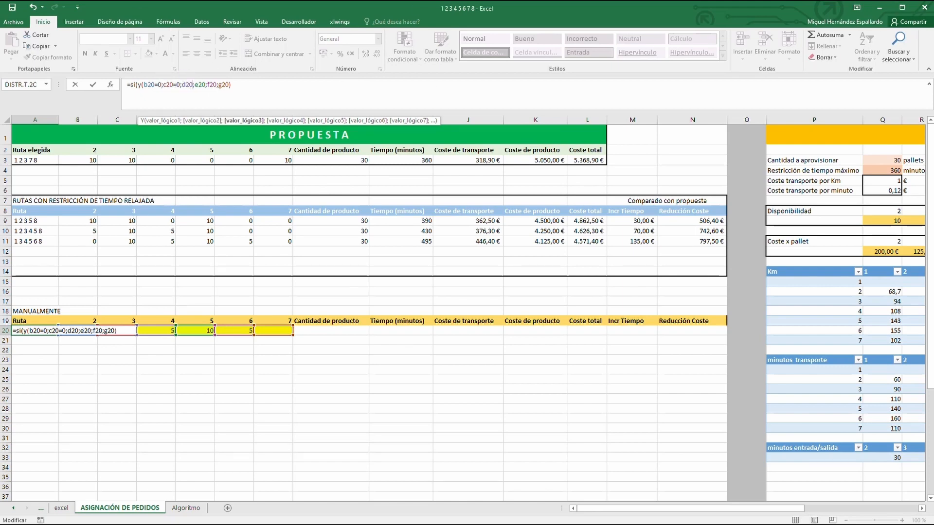
{"action": "type", "text": "=20"}
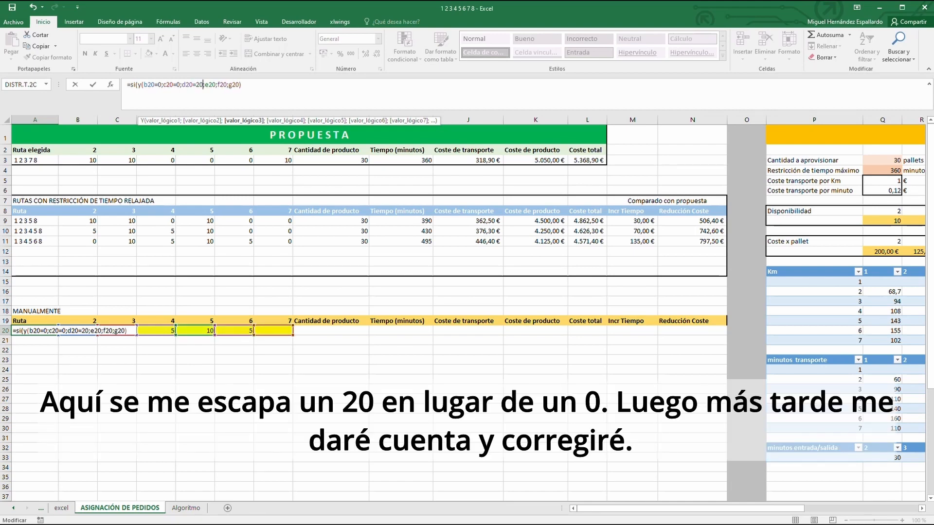
{"action": "left_click", "coordinate": [216, 85]}
{"action": "type", "text": "=0"}
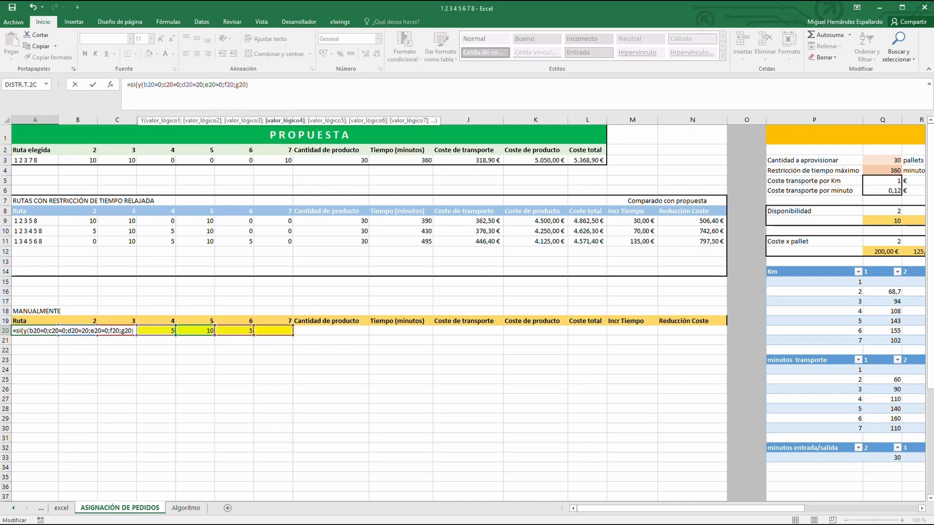
{"action": "left_click", "coordinate": [229, 84]}
{"action": "type", "text": "=0"}
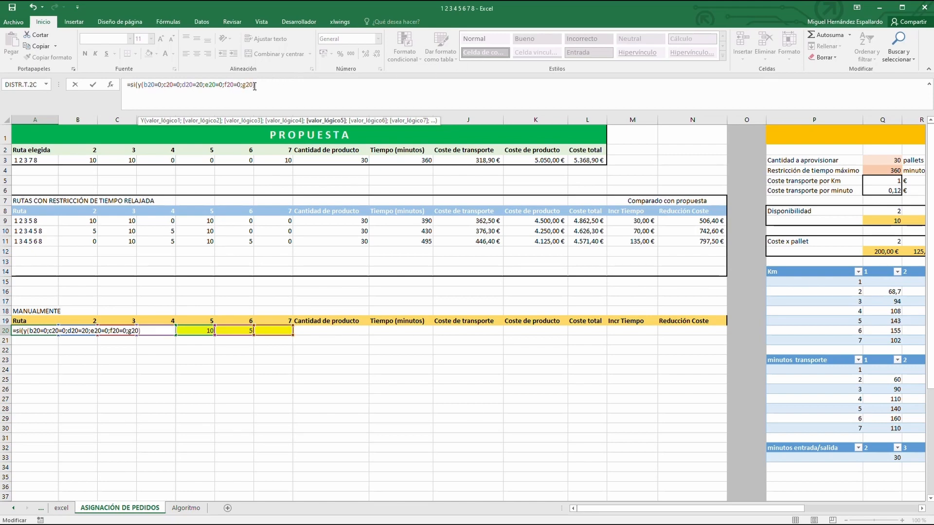
{"action": "key", "text": "Right"}
{"action": "key", "text": "Right"}
{"action": "key", "text": "Right"}
{"action": "key", "text": "Right"}
{"action": "type", "text": "=0"}
Continue the A20 formula with empty text "" as the true value and "1 " as the beginning of the false value
{"action": "left_click", "coordinate": [284, 85]}
{"action": "type", "text": ";"}
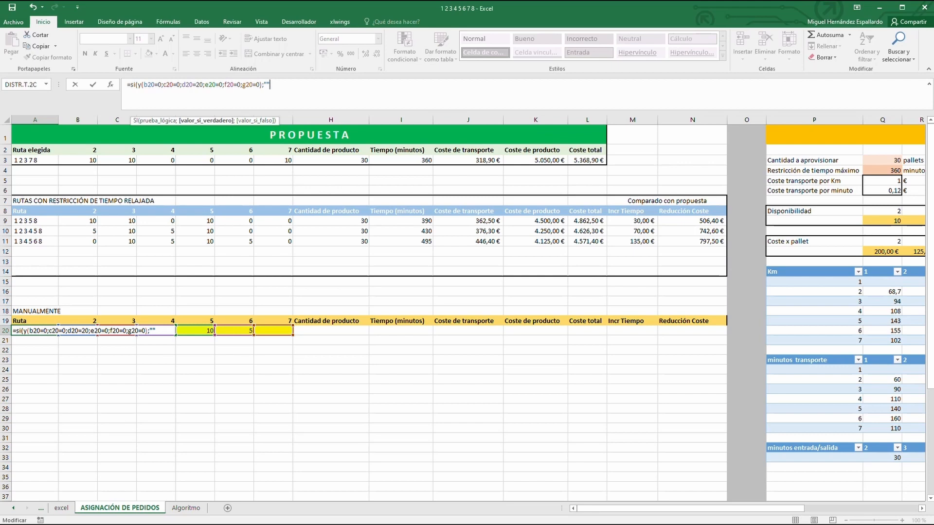
{"action": "type", "text": "\"\";"}
{"action": "type", "text": "\"1"}
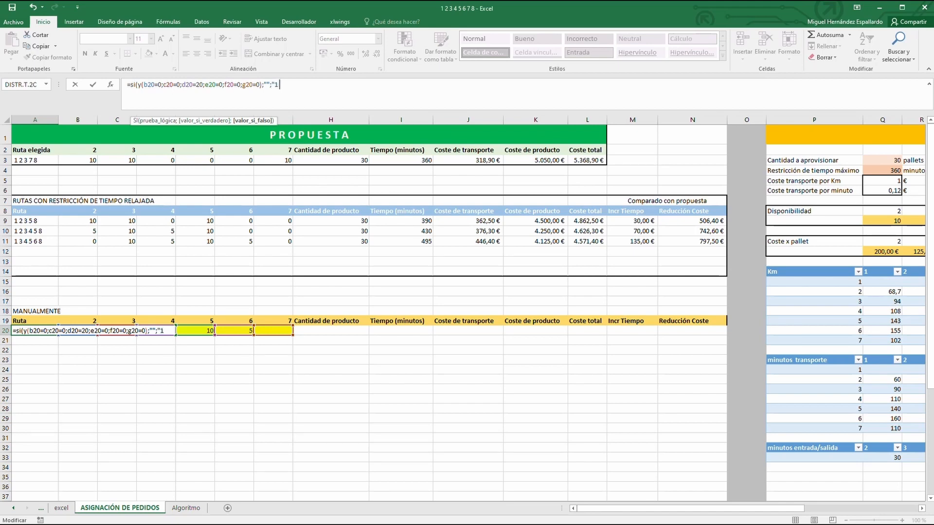
{"action": "type", "text": " \""}
Append & si(b20>0;" "&B19;"") to the A20 formula to add point 2 to the route text
{"action": "type", "text": "&"}
{"action": "type", "text": "si"}
{"action": "type", "text": "(b"}
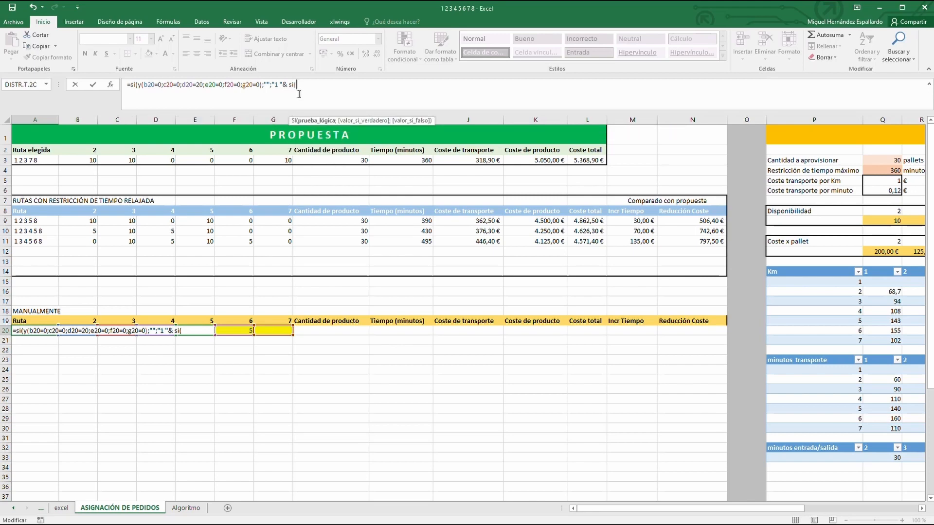
{"action": "type", "text": "20>0;"}
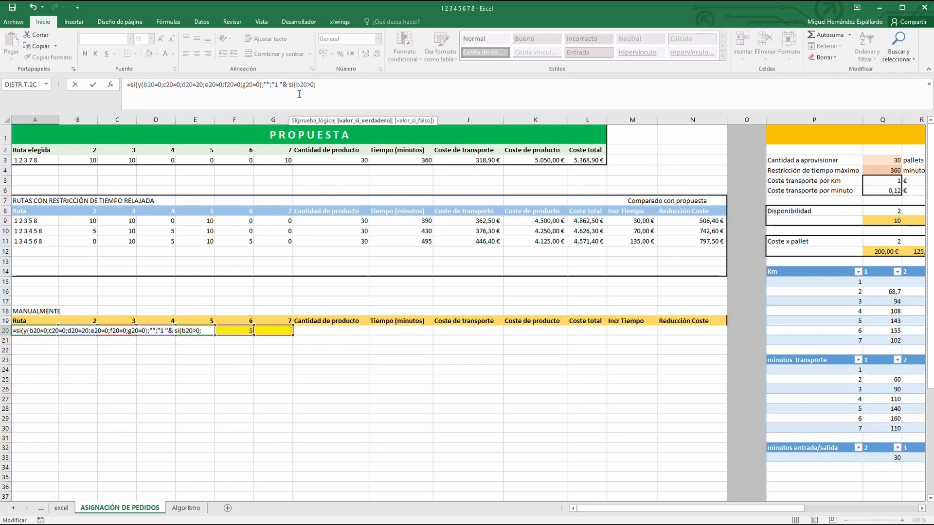
{"action": "type", "text": "\""}
{"action": "type", "text": "\"&"}
{"action": "left_click", "coordinate": [74, 320]}
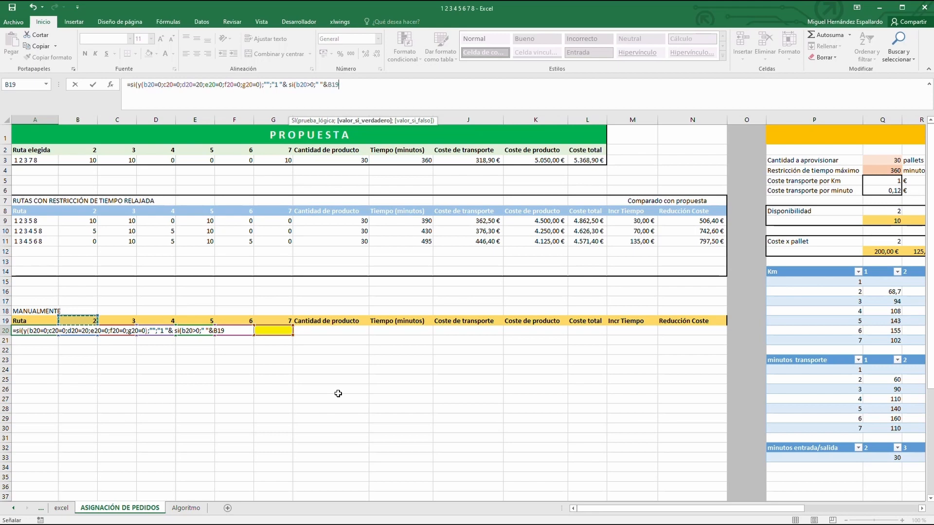
{"action": "type", "text": ";"}
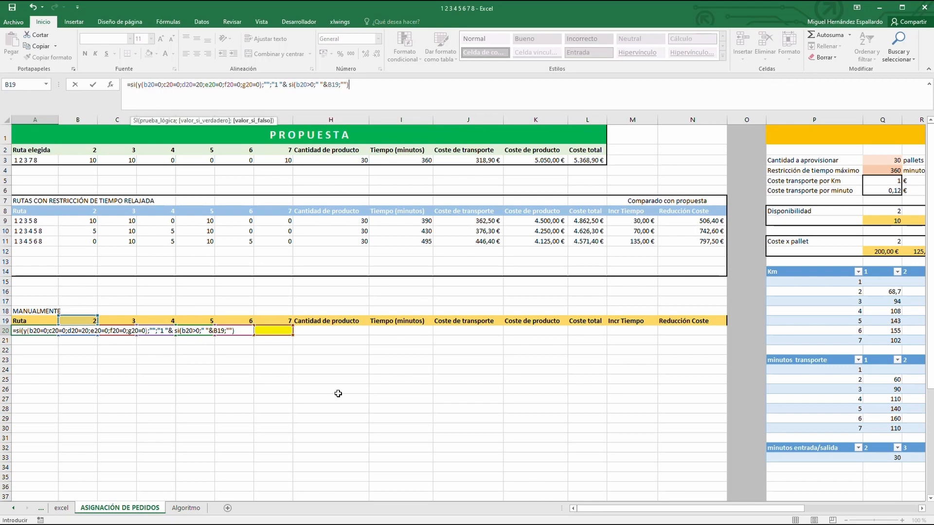
Append &si(c20>0;" "&c19;"") to the A20 formula to add point 3 to the route text
{"action": "type", "text": "&si("}
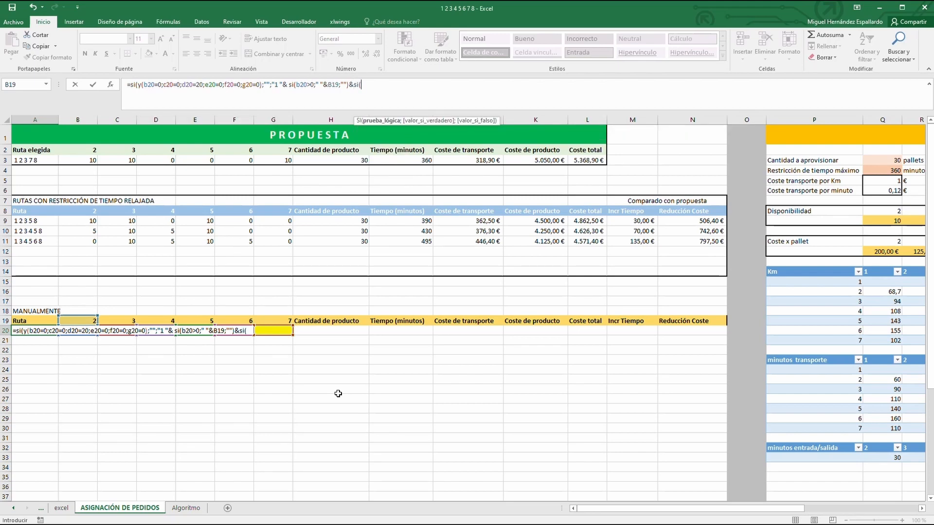
{"action": "type", "text": "c20"}
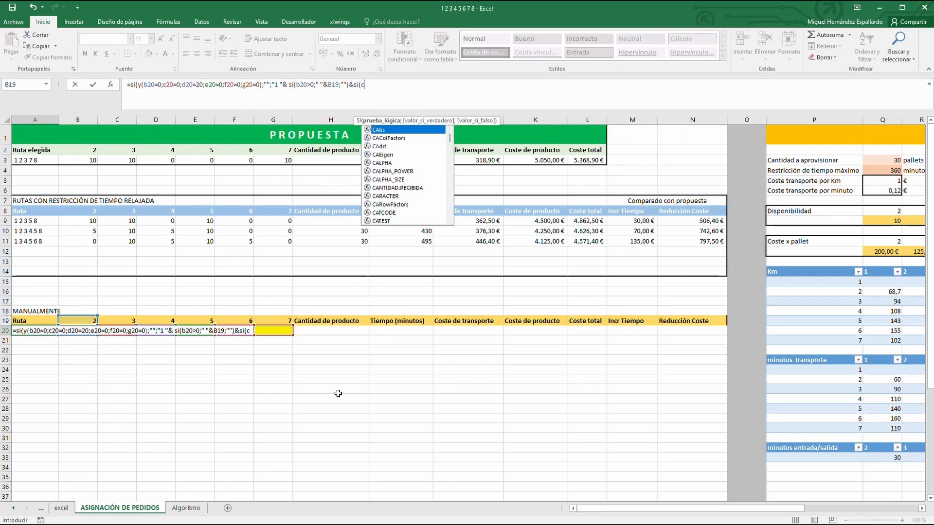
{"action": "type", "text": ">"}
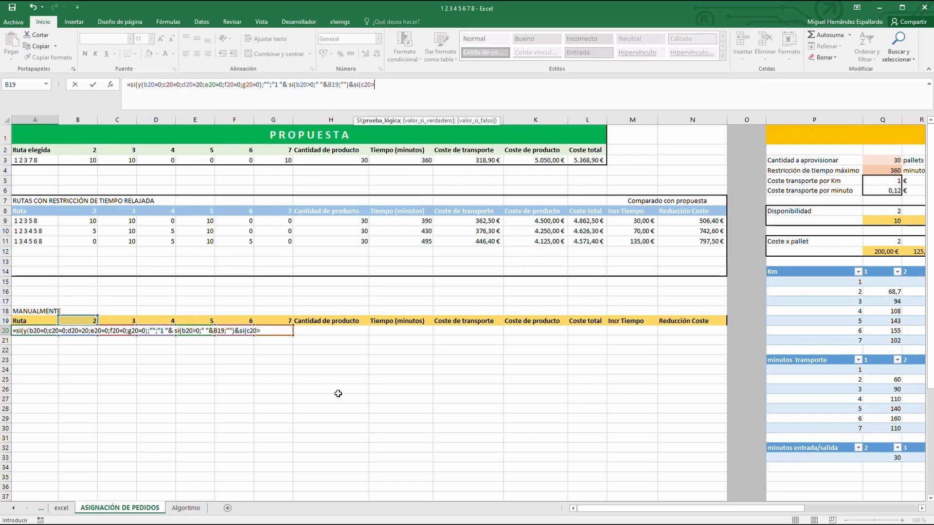
{"action": "type", "text": "0;"}
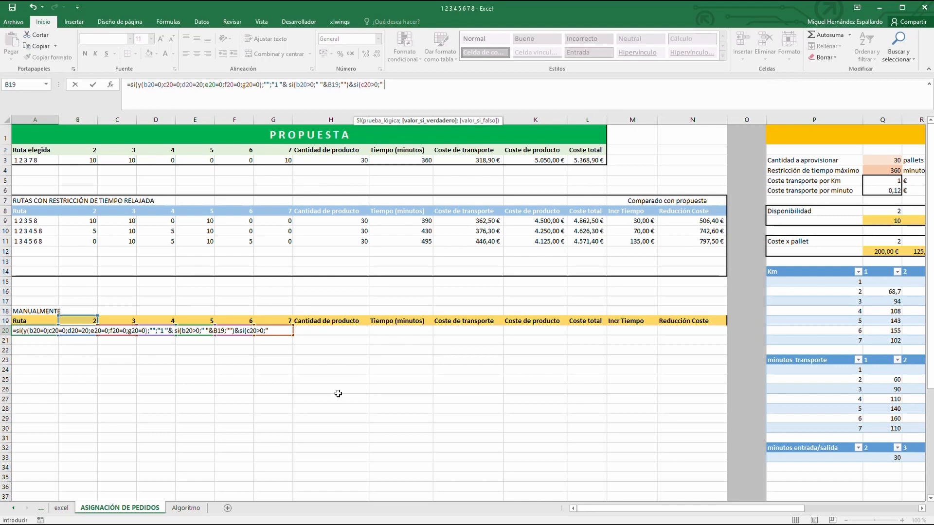
{"action": "type", "text": "\"&c19"}
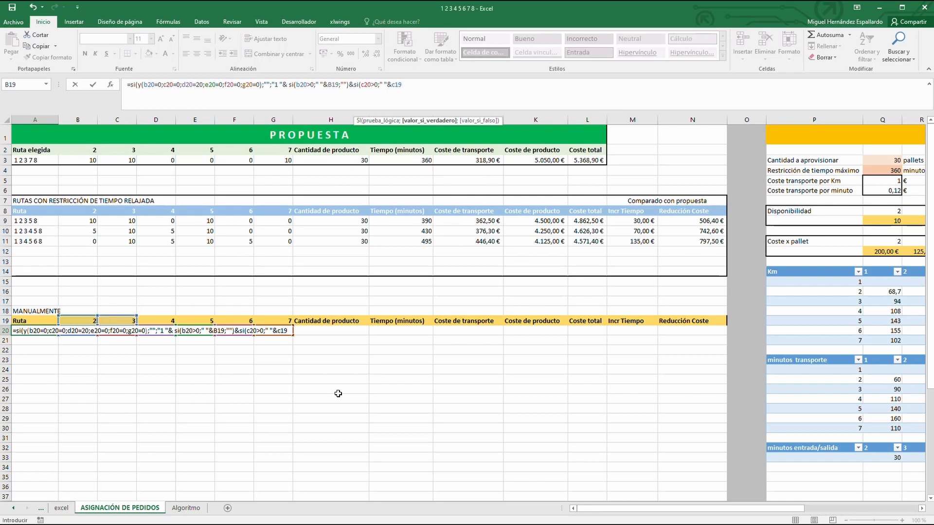
{"action": "type", "text": ";\"\")"}
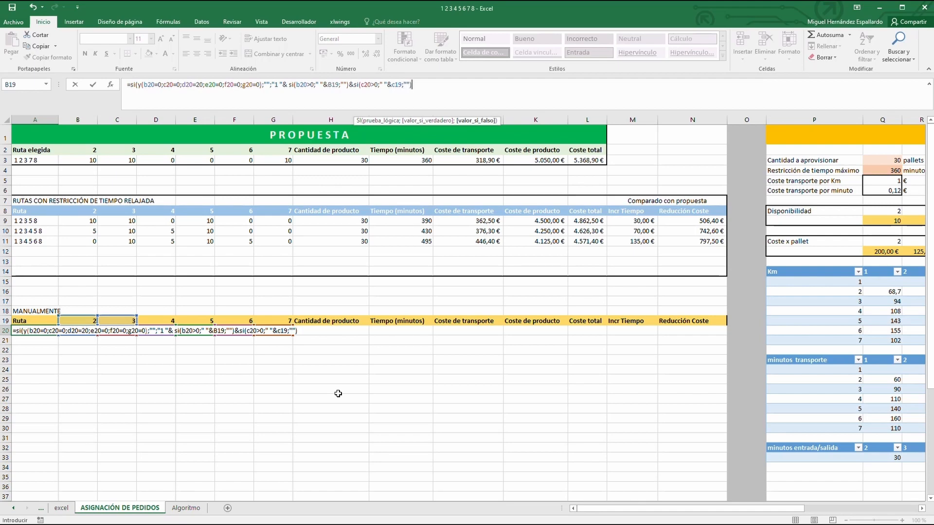
Append &si(d20>0;" "&d19;"")& to the A20 formula to add point 4 to the route text
{"action": "type", "text": "&"}
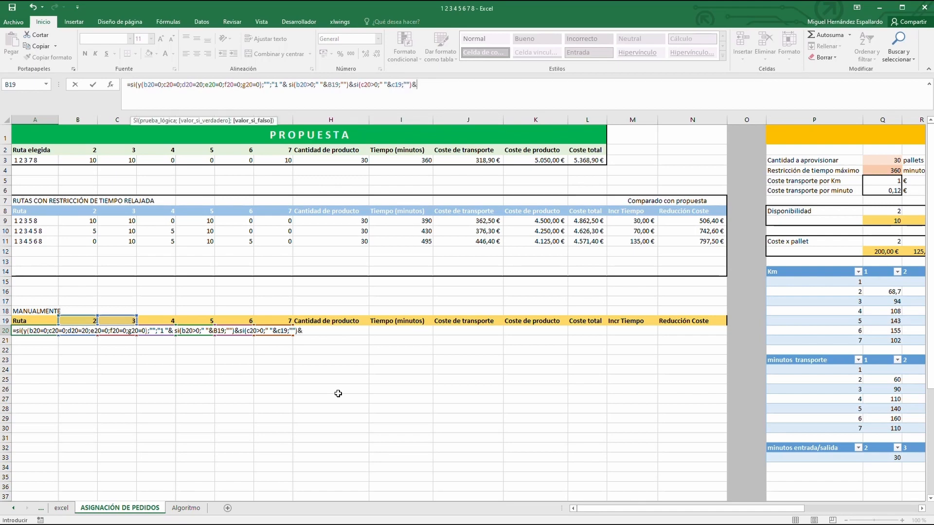
{"action": "type", "text": "si("}
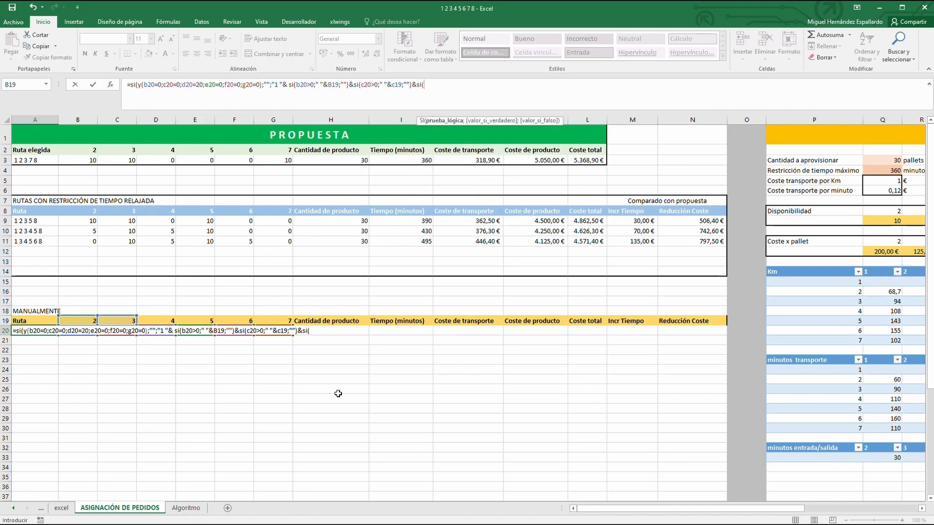
{"action": "type", "text": "d20>0;"}
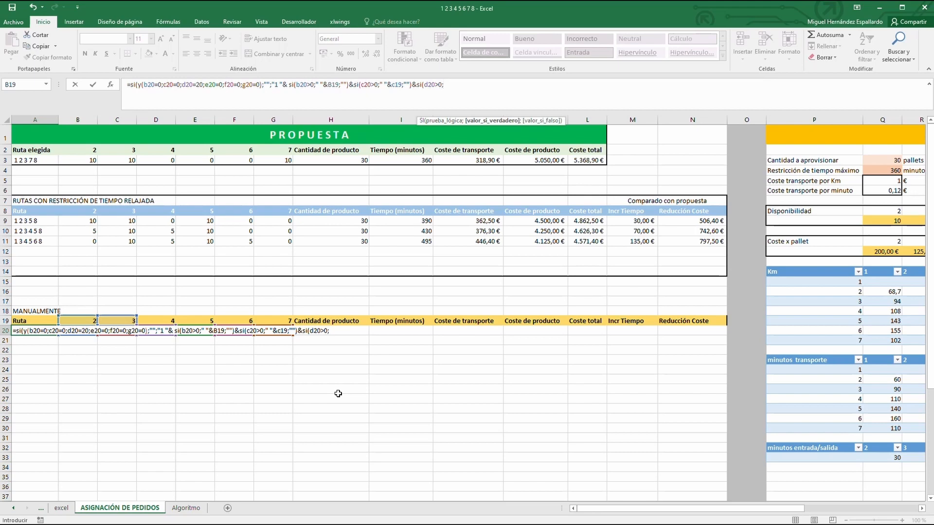
{"action": "type", "text": "\""}
{"action": "type", "text": " \"&"}
{"action": "type", "text": "d"}
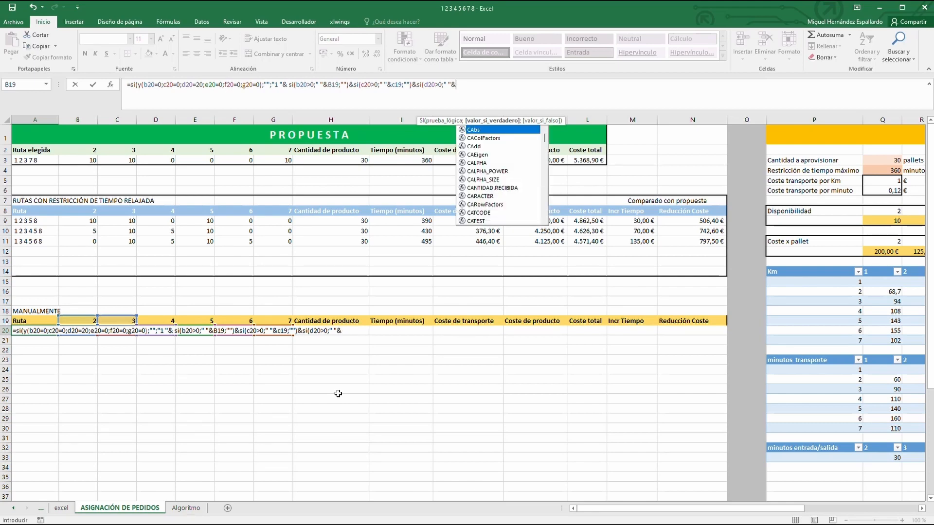
{"action": "type", "text": "19;"}
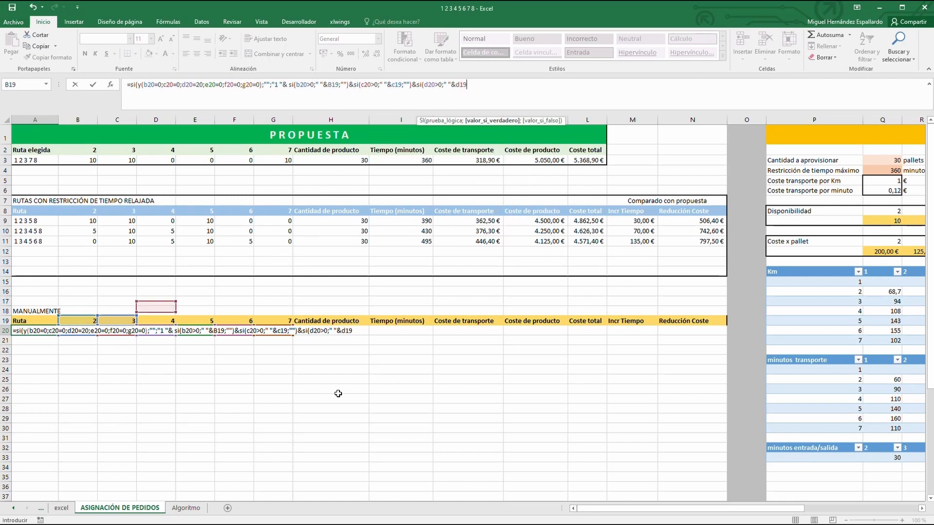
{"action": "type", "text": "\"\""}
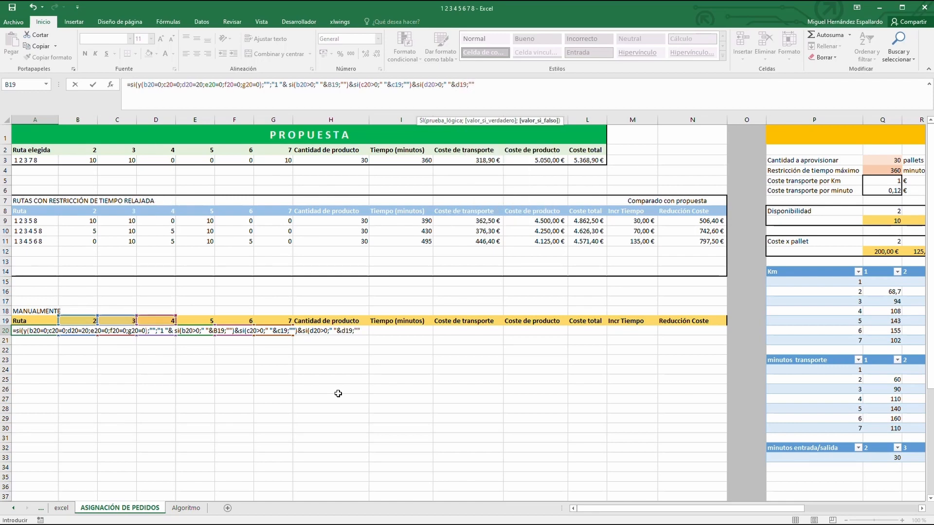
{"action": "type", "text": ")&"}
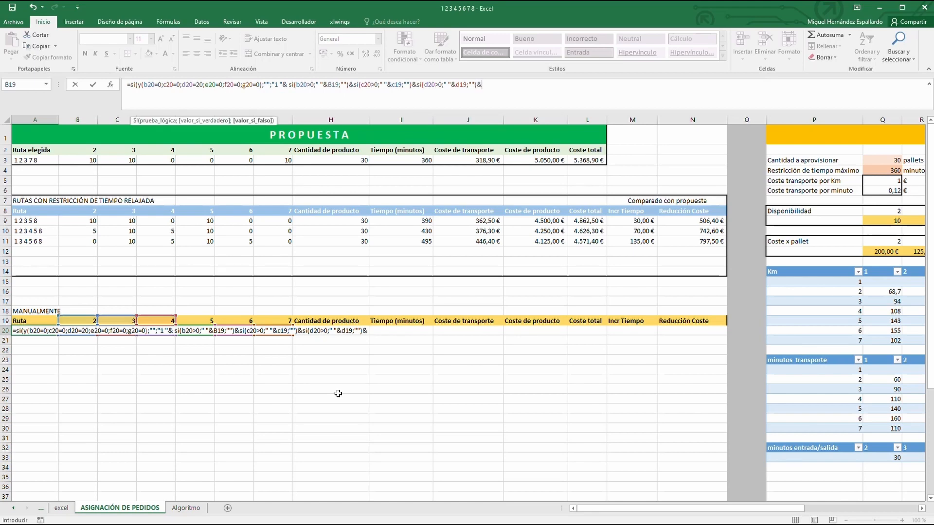
Append si(e20>0;" "&e19;"") to the A20 formula to add point 5 to the route text
{"action": "type", "text": "si"}
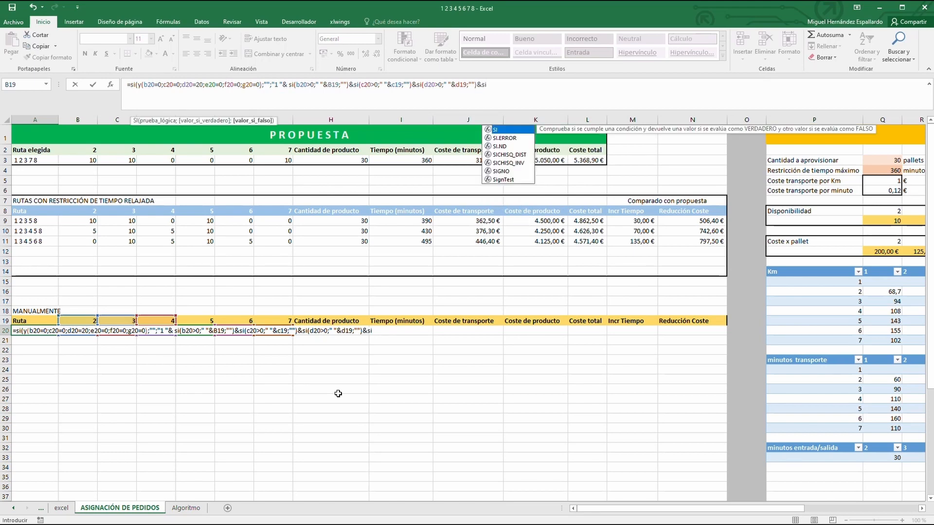
{"action": "type", "text": "(e20>0;"}
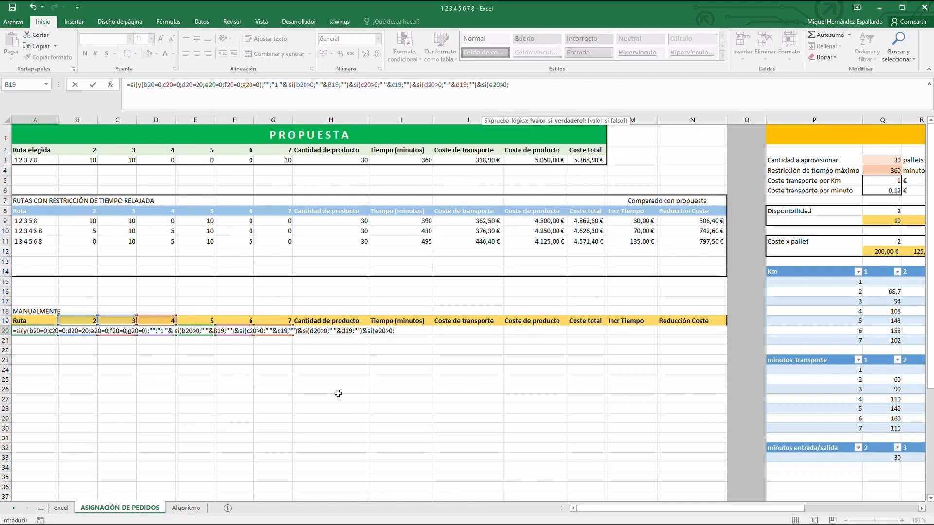
{"action": "type", "text": "\" \"&e19;\"\")"}
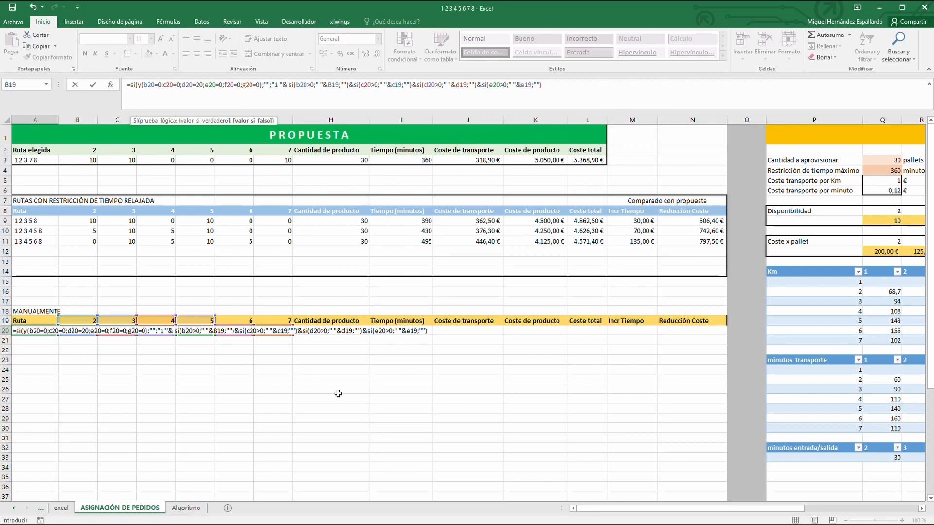
Append &si(f20>0;" "&f19;"")& to the A20 formula to add point 6 to the route text
{"action": "type", "text": "&si("}
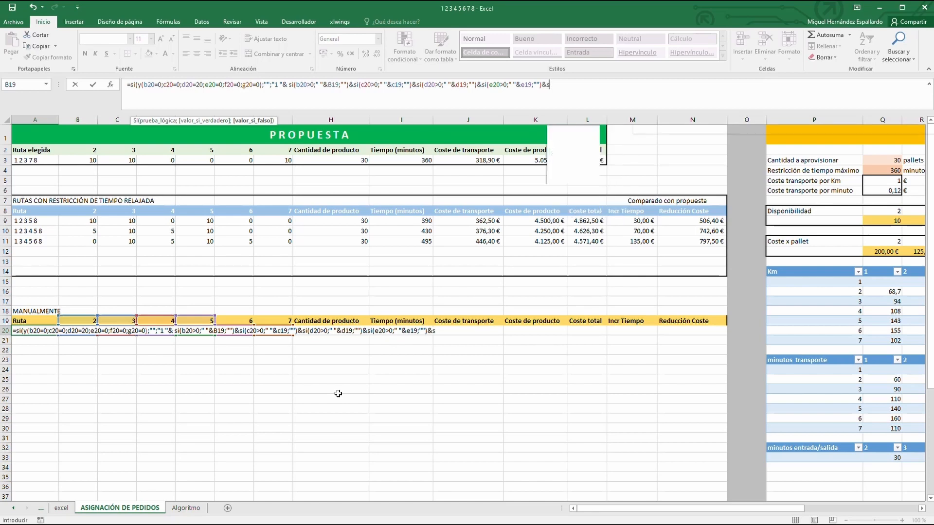
{"action": "type", "text": "f20"}
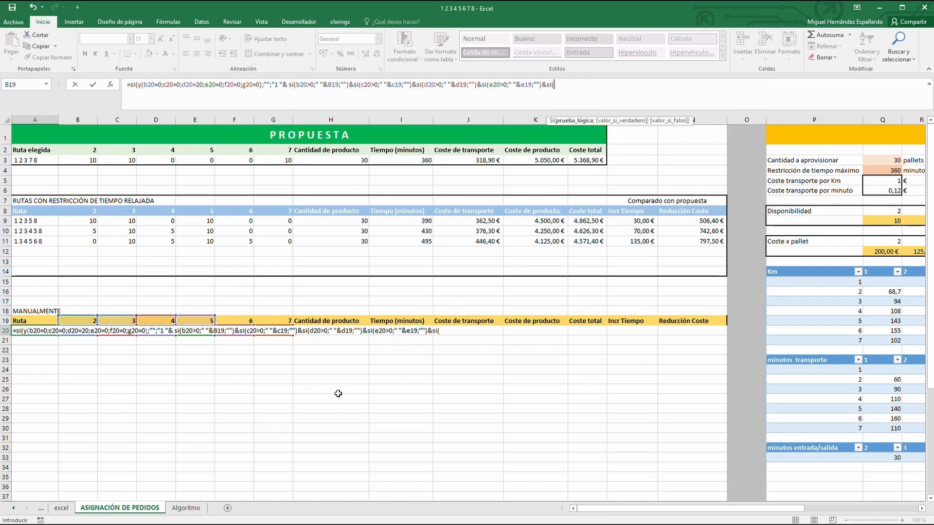
{"action": "type", "text": ">0;\" "}
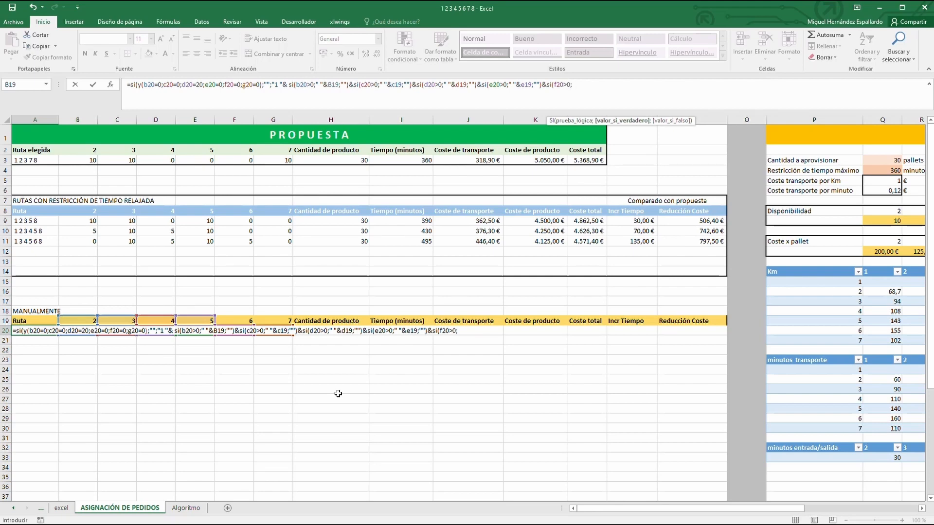
{"action": "type", "text": "\""}
{"action": "type", "text": "&"}
{"action": "type", "text": "f19"}
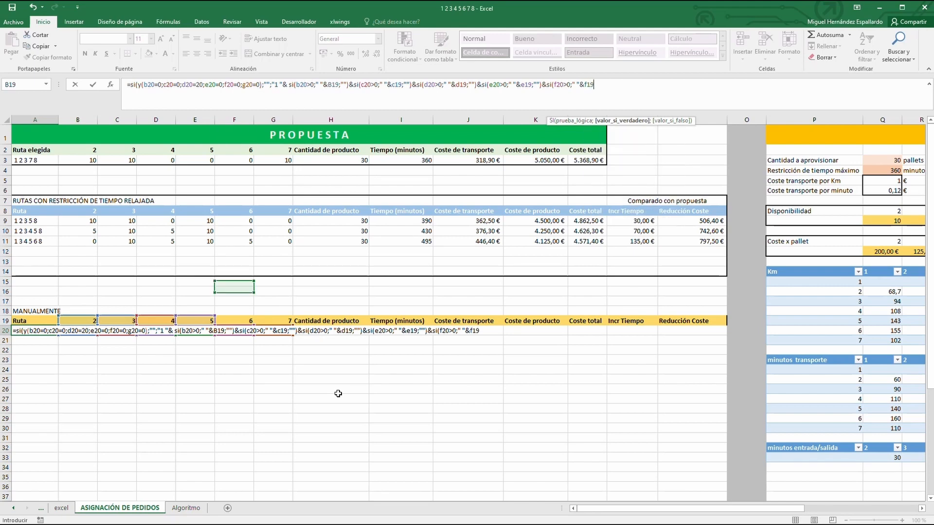
{"action": "type", "text": ";\"\")&"}
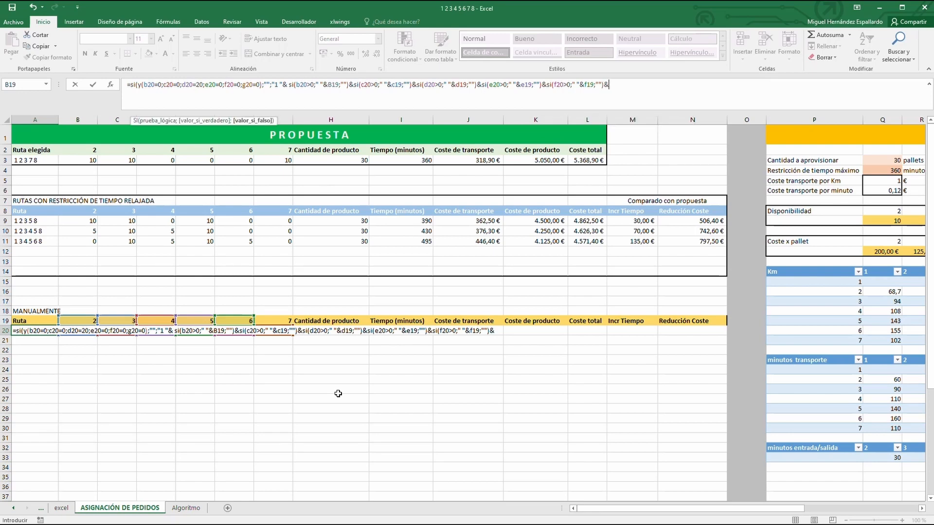
Complete the A20 formula with si(g20>0;" "&g19;"")&" 8") for point 7 and the final point, and enter it
{"action": "type", "text": "si("}
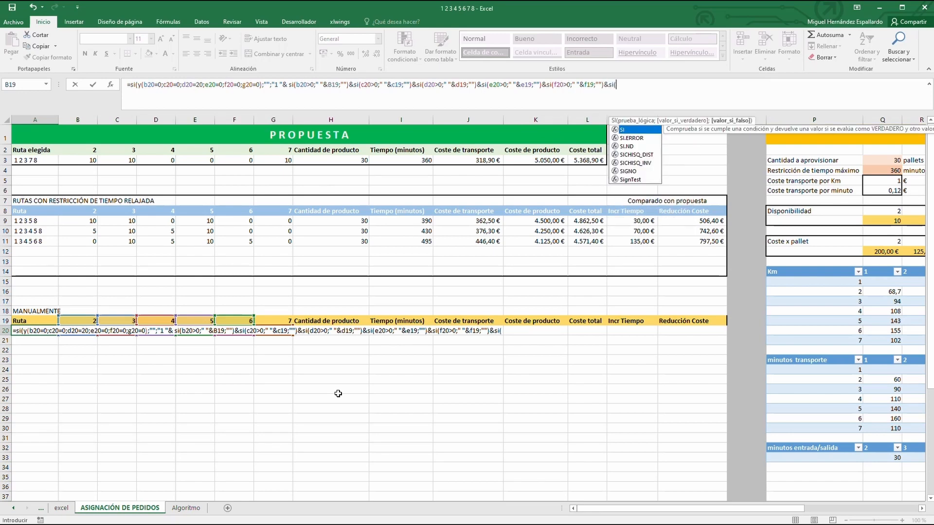
{"action": "type", "text": "g20"}
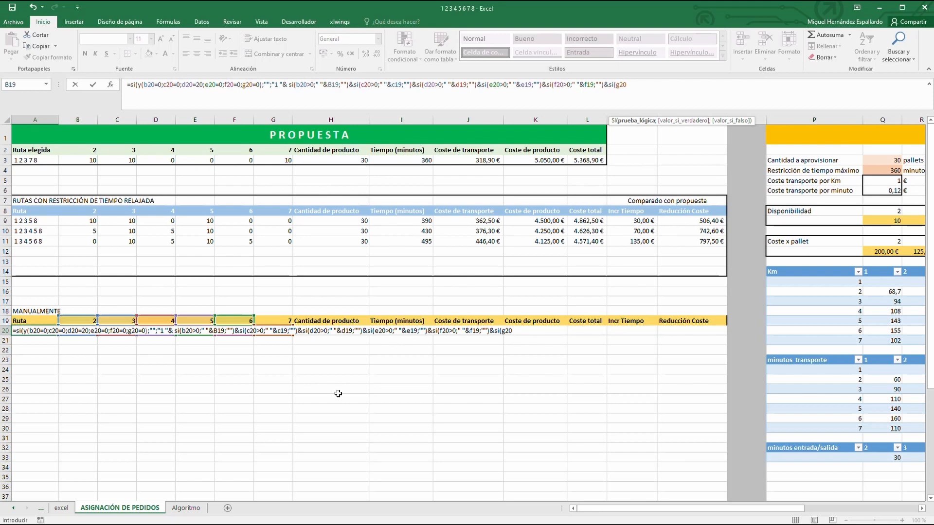
{"action": "type", "text": ">0;\" \""}
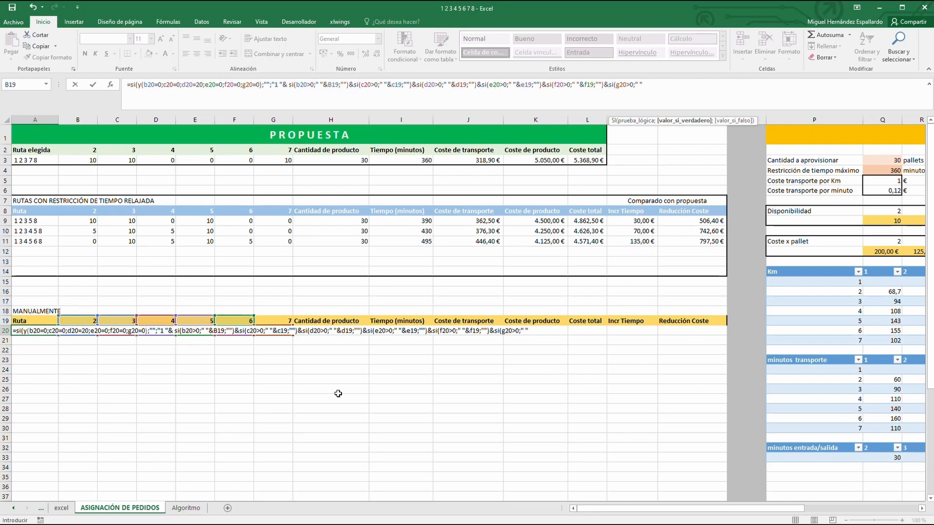
{"action": "type", "text": "&g19;\"\")"}
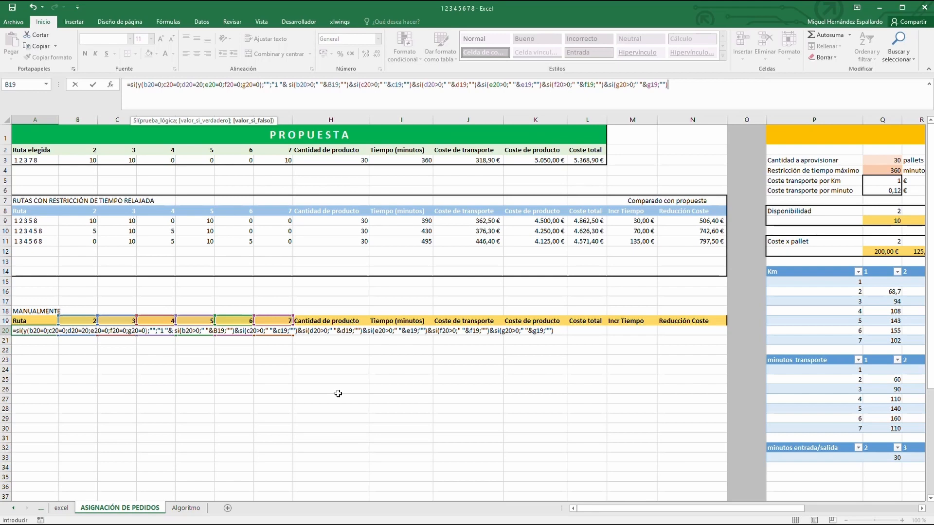
{"action": "type", "text": "&\" 8\")"}
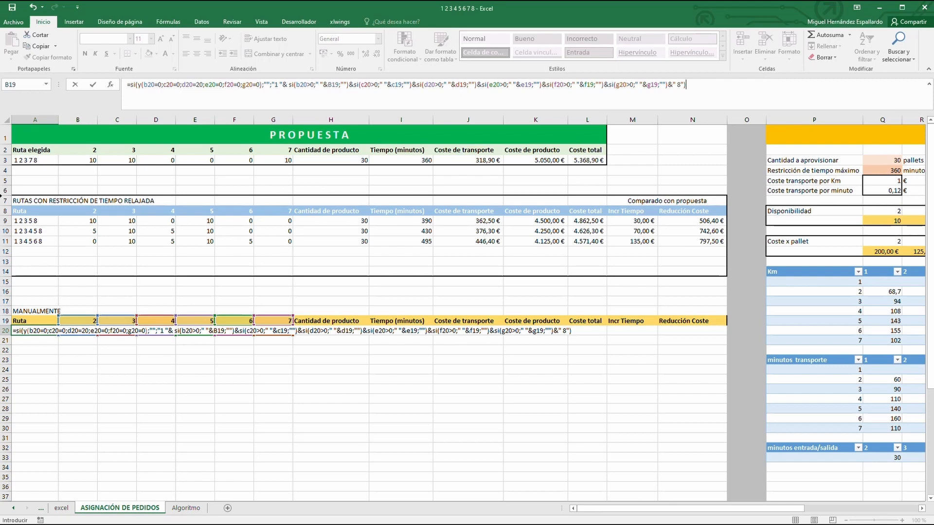
{"action": "left_click", "coordinate": [93, 85]}
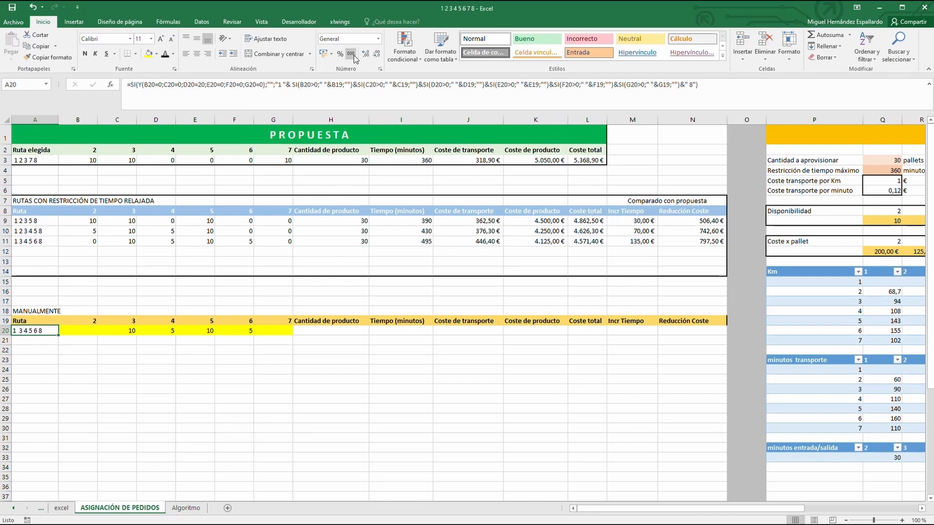
Remove the extra space after the 1 in the A20 formula so the starting text is "1"
{"action": "left_click", "coordinate": [281, 83]}
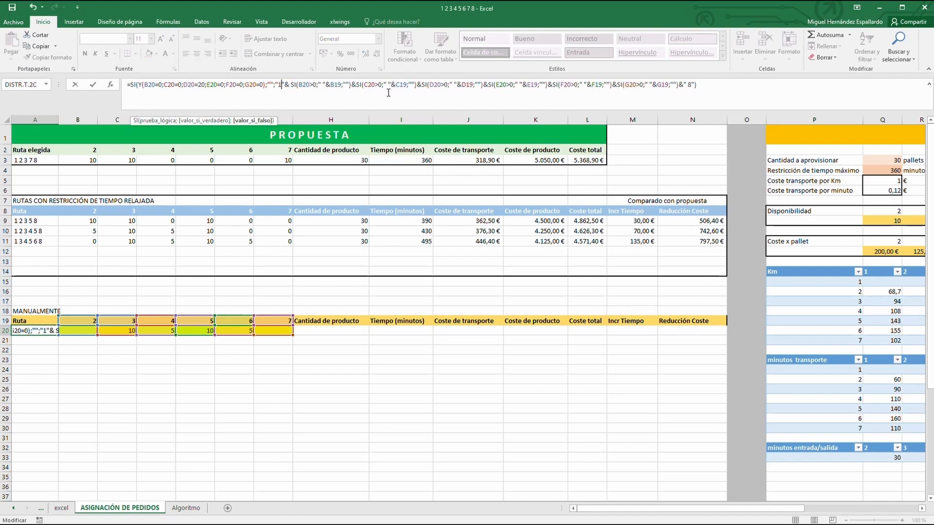
{"action": "left_click", "coordinate": [94, 89]}
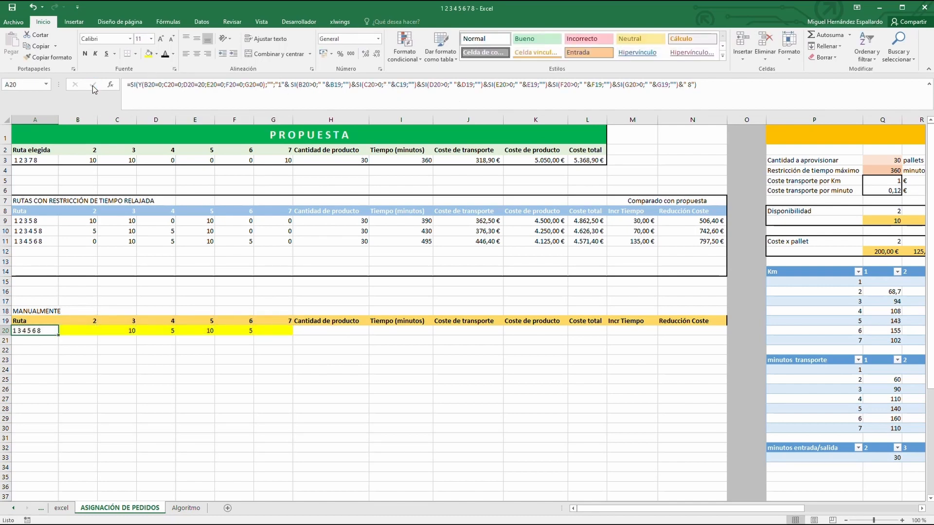
{"action": "left_click", "coordinate": [39, 332]}
Calculate the manual route's product quantity in H20 with =SUMA(B20:G20)
{"action": "left_click", "coordinate": [344, 331]}
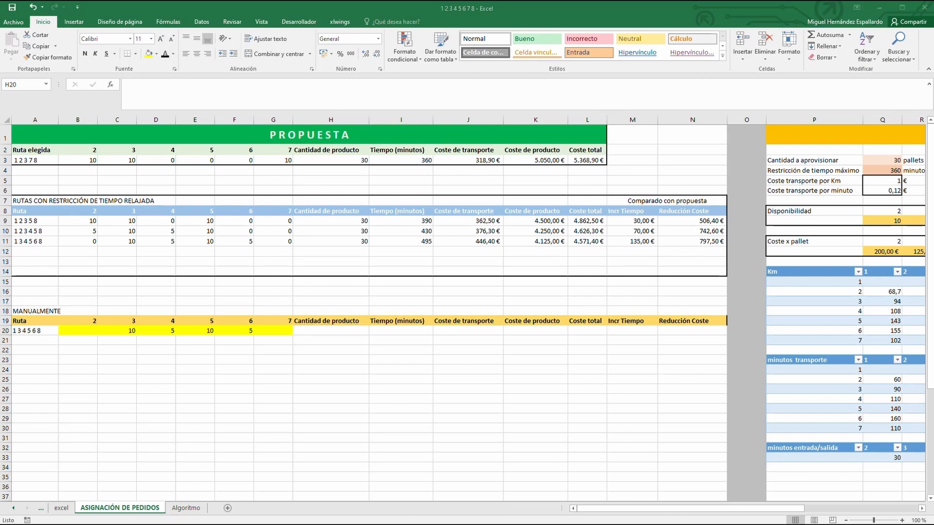
{"action": "left_click", "coordinate": [326, 328]}
{"action": "type", "text": "=s"}
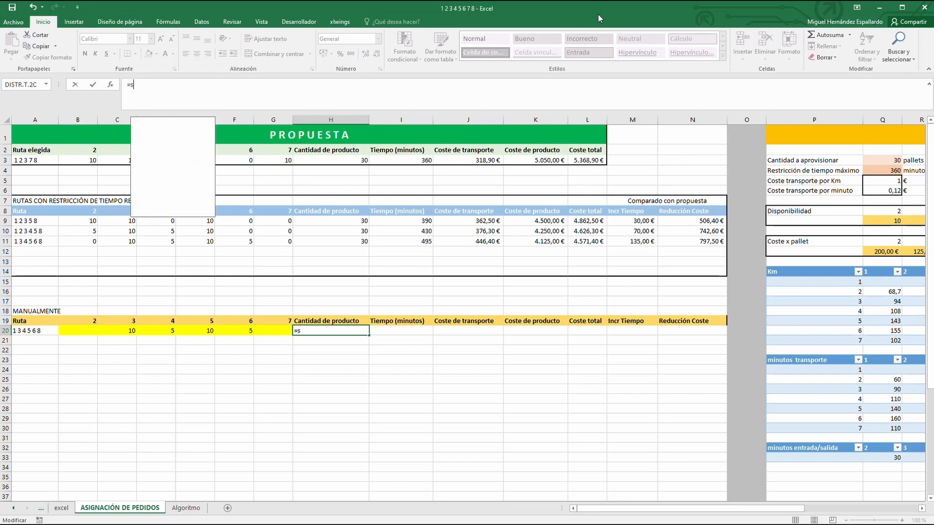
{"action": "type", "text": "uma("}
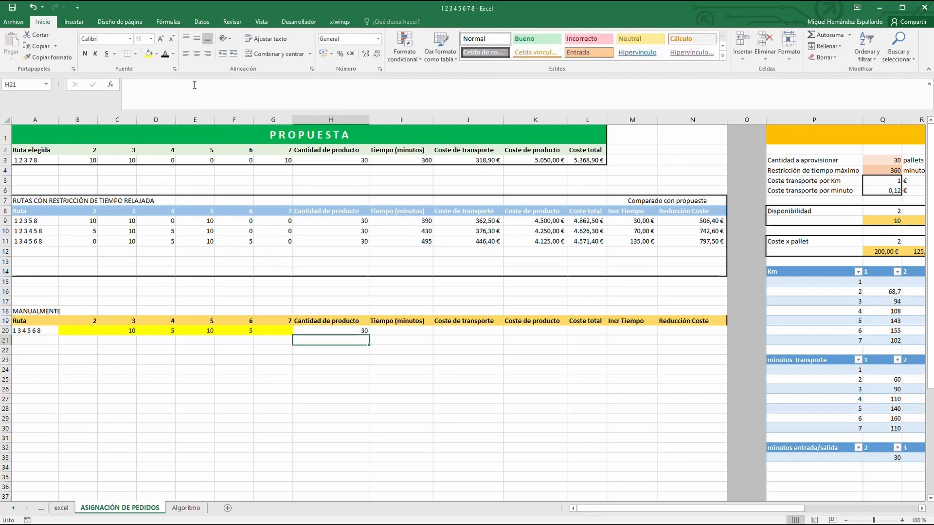
{"action": "key", "text": "Up"}
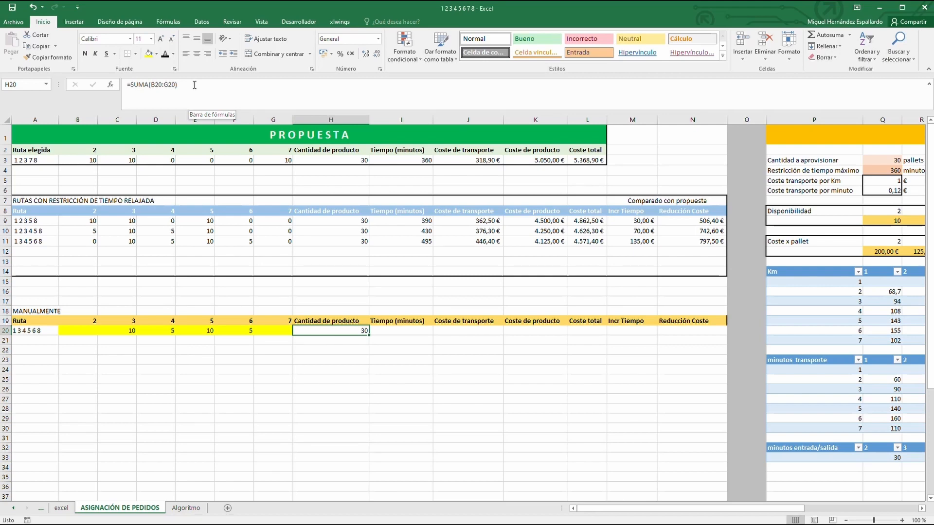
Enter 5 as the quantity for point 7 in G20
{"action": "key", "text": "Left"}
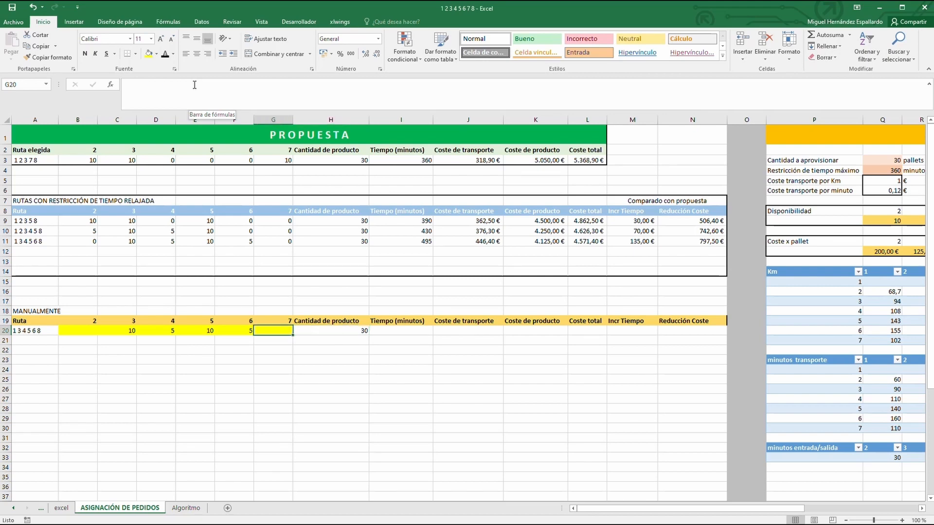
{"action": "type", "text": "5"}
{"action": "key", "text": "Tab"}
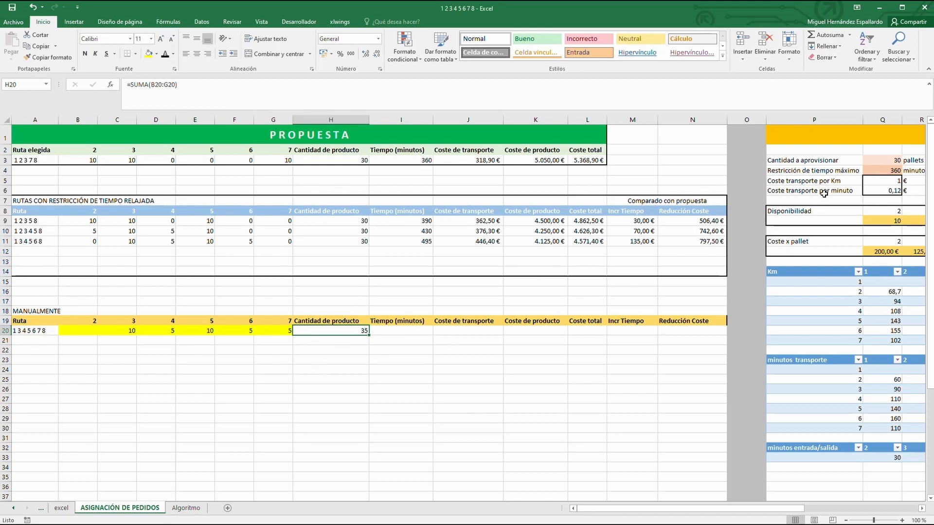
Clear the quantities for points 6 and 7 in F20 and G20 of the manual route
{"action": "left_click", "coordinate": [876, 164]}
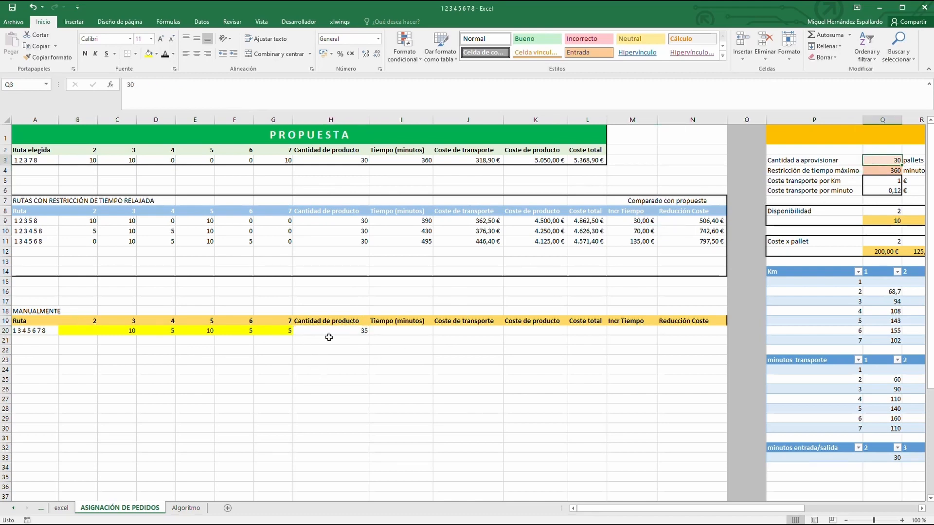
{"action": "left_click", "coordinate": [321, 331]}
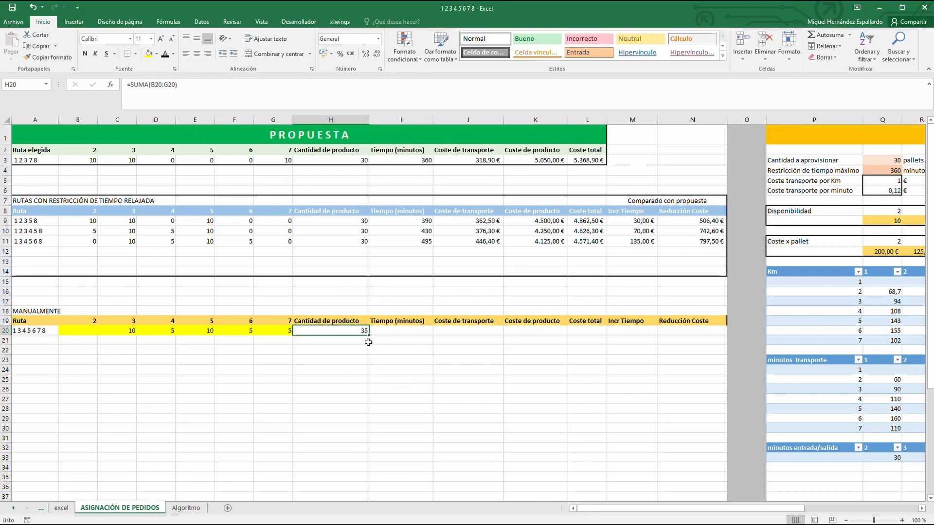
{"action": "key", "text": "Right"}
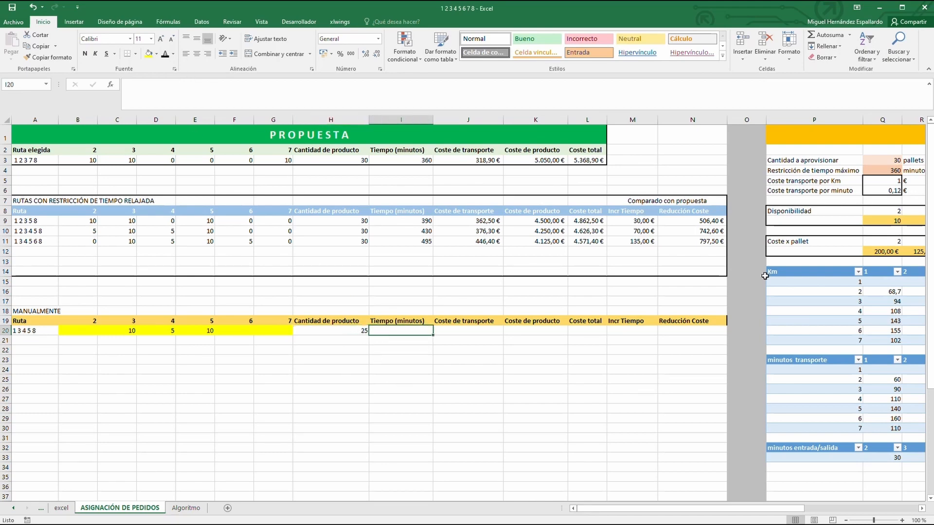
{"action": "key", "text": "Left"}
{"action": "key", "text": "Left"}
{"action": "key", "text": "Left"}
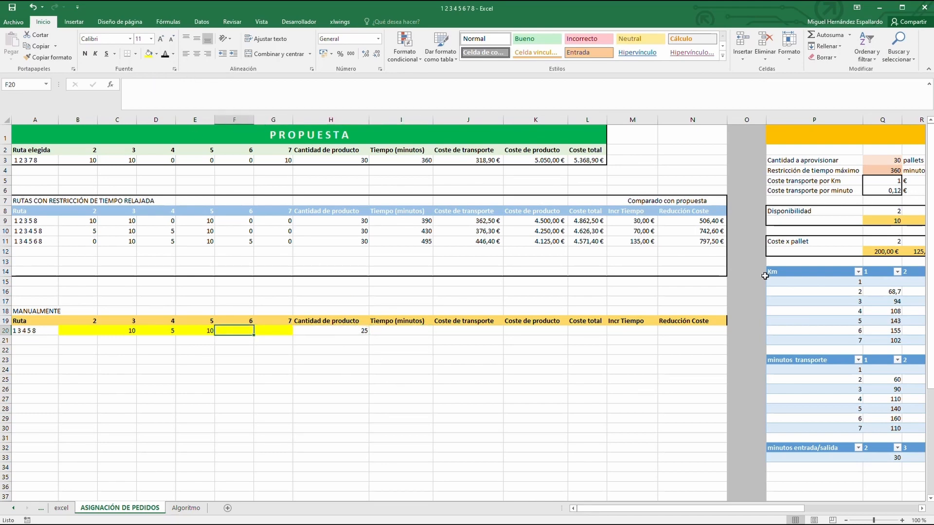
Enter 25 as the quantity for point 6 in F20 of the manual route
{"action": "key", "text": "Right"}
{"action": "key", "text": "Left"}
{"action": "key", "text": "Right"}
{"action": "key", "text": "Right"}
{"action": "key", "text": "Left"}
{"action": "key", "text": "Left"}
{"action": "key", "text": "Left"}
{"action": "key", "text": "Left"}
{"action": "key", "text": "Left"}
{"action": "key", "text": "Left"}
{"action": "key", "text": "Right"}
{"action": "key", "text": "Right"}
{"action": "key", "text": "Right"}
{"action": "key", "text": "Right"}
{"action": "key", "text": "Right"}
{"action": "key", "text": "Left"}
{"action": "type", "text": "25"}
{"action": "key", "text": "Left"}
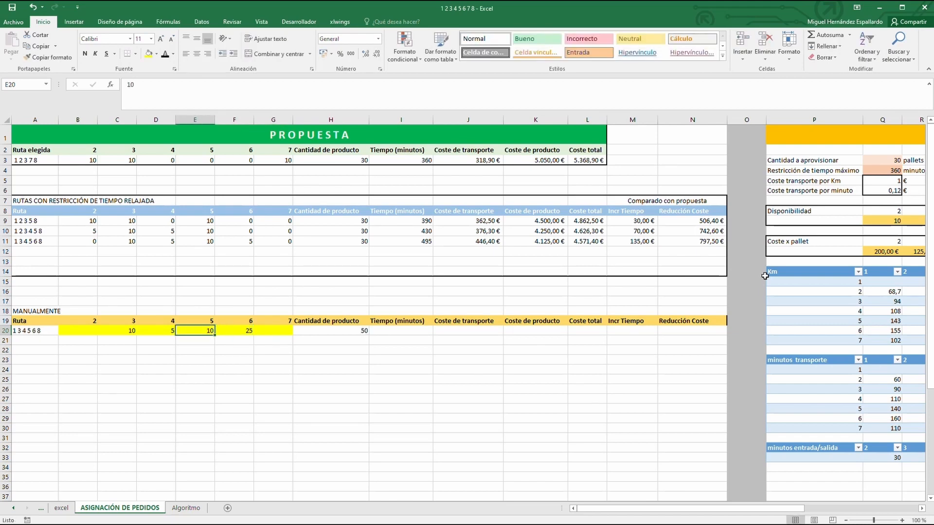
{"action": "key", "text": "Right"}
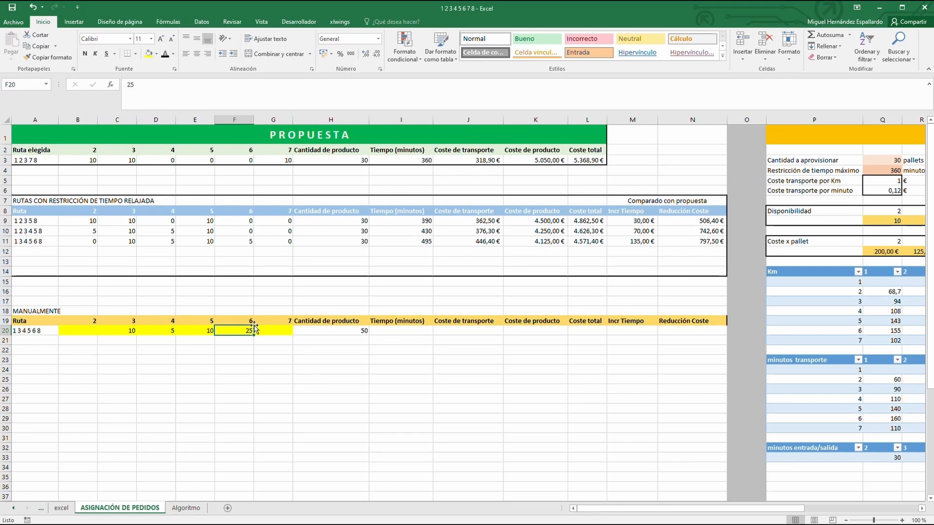
Enter 5 as the quantity for point 6 in F20 of the manual route
{"action": "left_click_drag", "start_coordinate": [707, 508], "coordinate": [771, 511]}
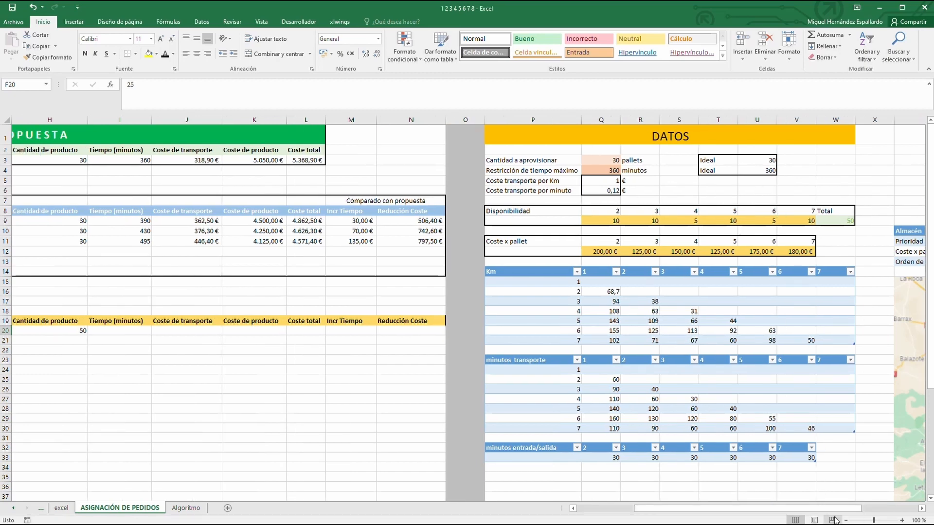
{"action": "left_click_drag", "start_coordinate": [836, 512], "coordinate": [719, 510]}
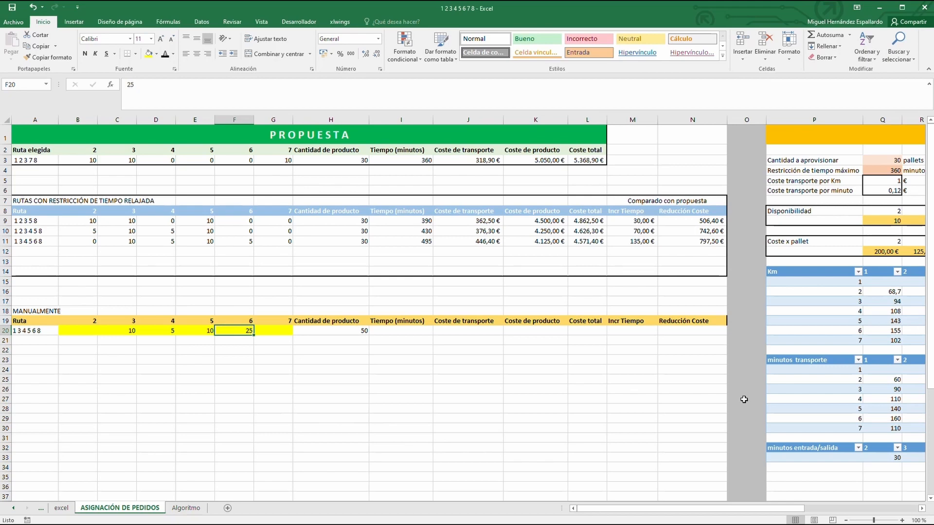
{"action": "type", "text": "5"}
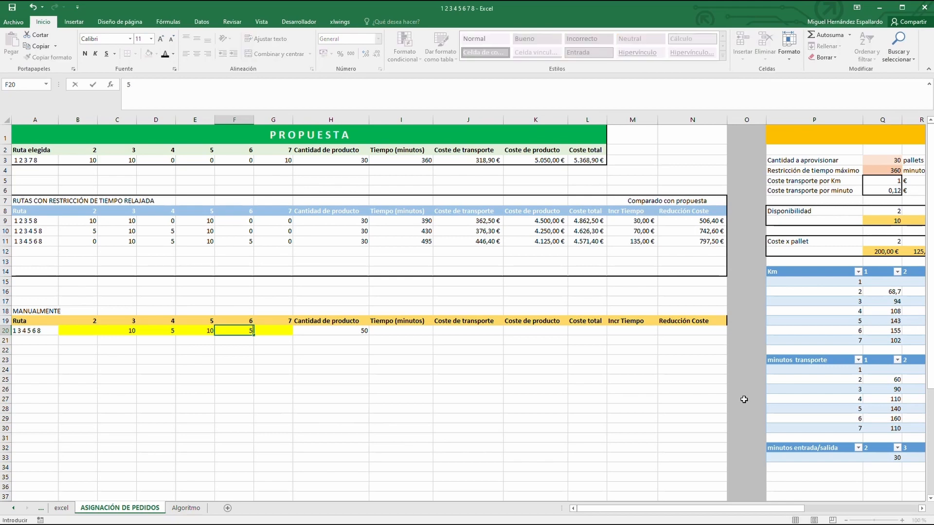
{"action": "left_click", "coordinate": [310, 327]}
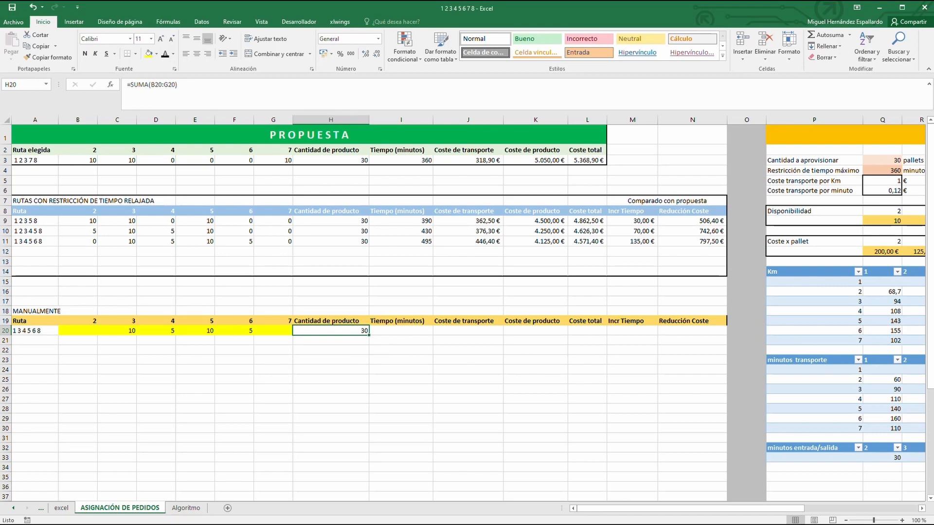
Wrap the sum in H20 in a SI condition that returns empty text when it is zero: =si(SUMA(B20:G20)=0;"";
{"action": "left_click", "coordinate": [132, 84]}
{"action": "type", "text": "si("}
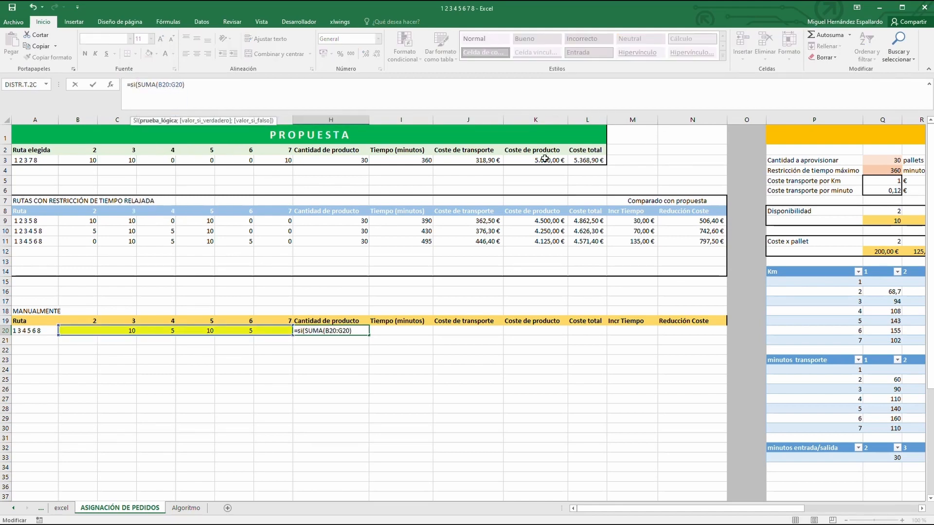
{"action": "key", "text": "Right"}
{"action": "key", "text": "Right"}
{"action": "key", "text": "Right"}
{"action": "key", "text": "Right"}
{"action": "key", "text": "Right"}
{"action": "key", "text": "Right"}
{"action": "key", "text": "Right"}
{"action": "key", "text": "Right"}
{"action": "key", "text": "Right"}
{"action": "key", "text": "Right"}
{"action": "key", "text": "Right"}
{"action": "key", "text": "Right"}
{"action": "key", "text": "Right"}
{"action": "type", "text": "=0;\"\";"}
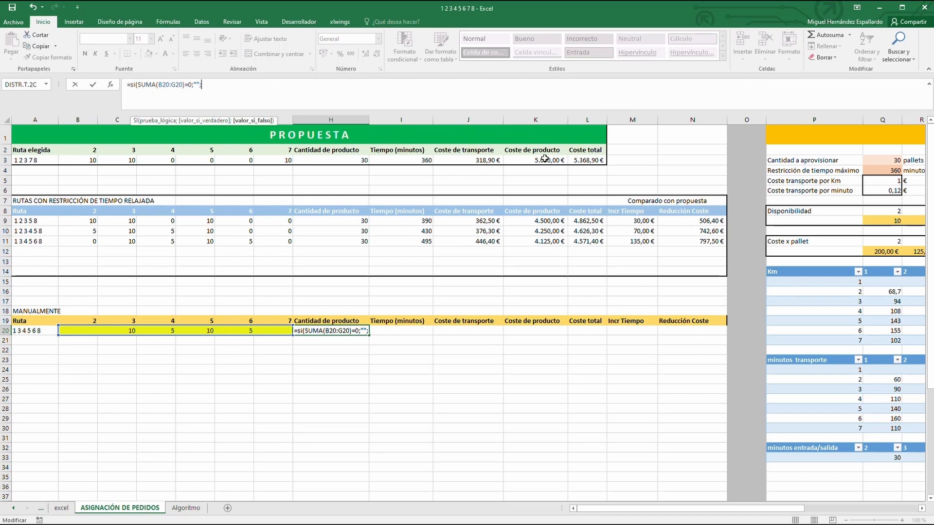
{"action": "left_click", "coordinate": [35, 331]}
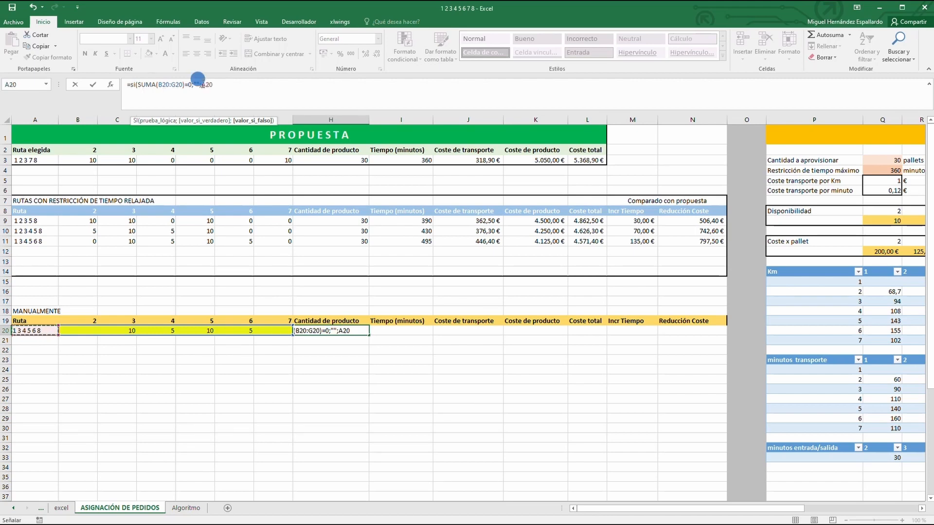
{"action": "left_click_drag", "start_coordinate": [202, 84], "coordinate": [237, 87]}
{"action": "key", "text": "BackSpace"}
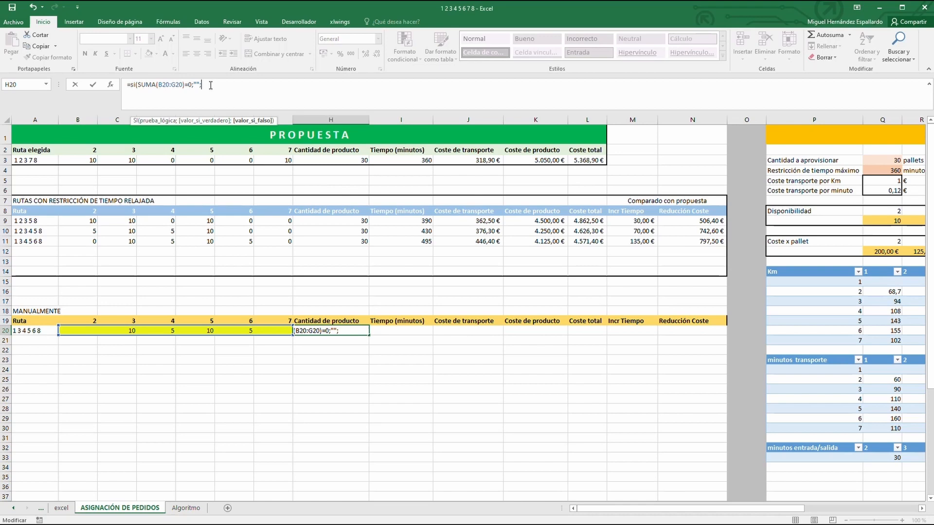
Nest a second condition in the H20 formula, starting with si(o(b20>Q9 to compare point 2's quantity with its availability
{"action": "type", "text": "si("}
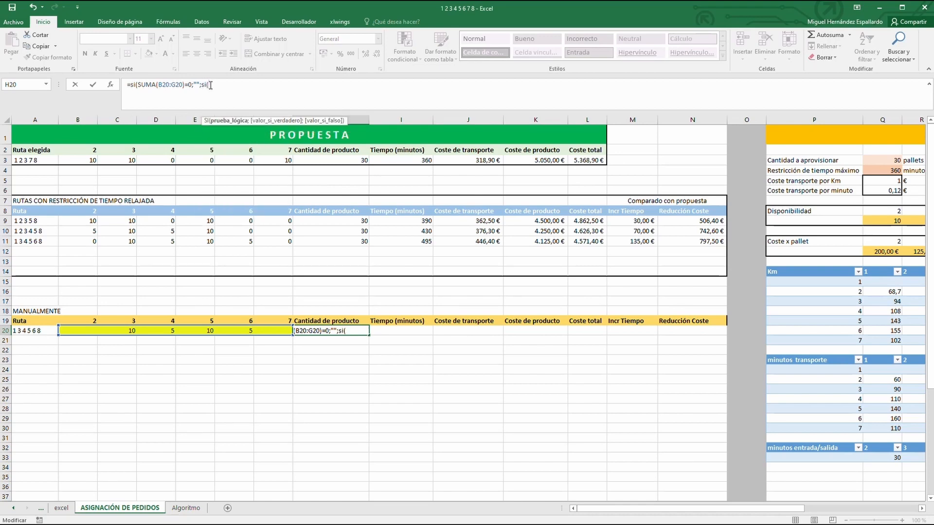
{"action": "type", "text": "o(a20"}
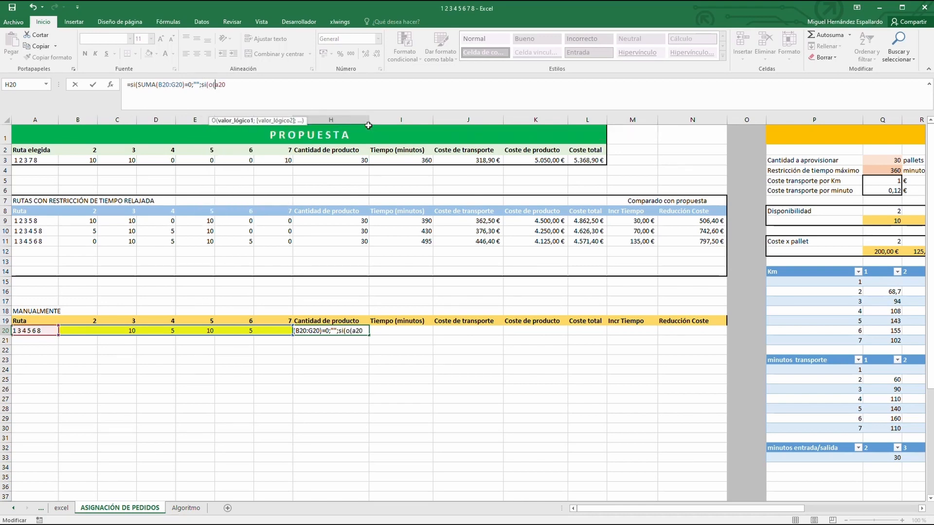
{"action": "key", "text": "Left"}
{"action": "key", "text": "Left"}
{"action": "key", "text": "Left"}
{"action": "type", "text": "b"}
{"action": "key", "text": "Delete"}
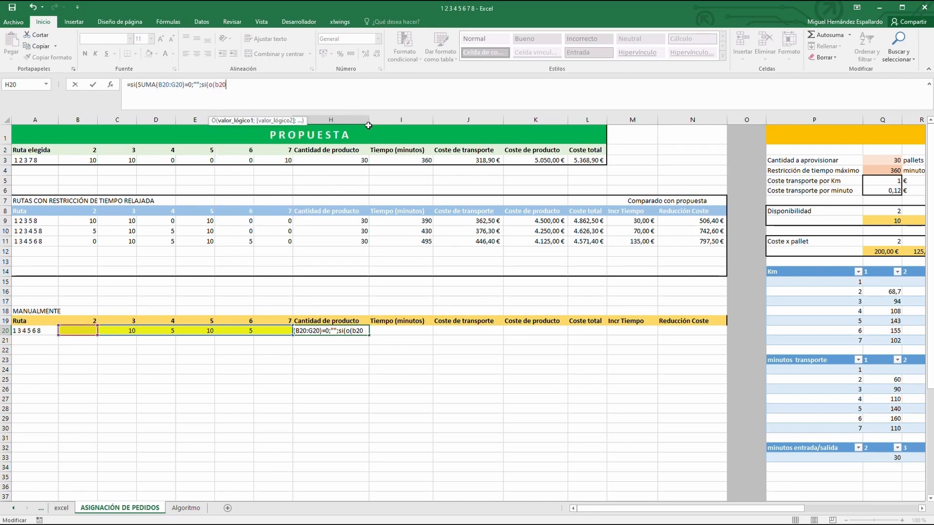
{"action": "type", "text": ">"}
{"action": "left_click_drag", "start_coordinate": [704, 508], "coordinate": [729, 511]}
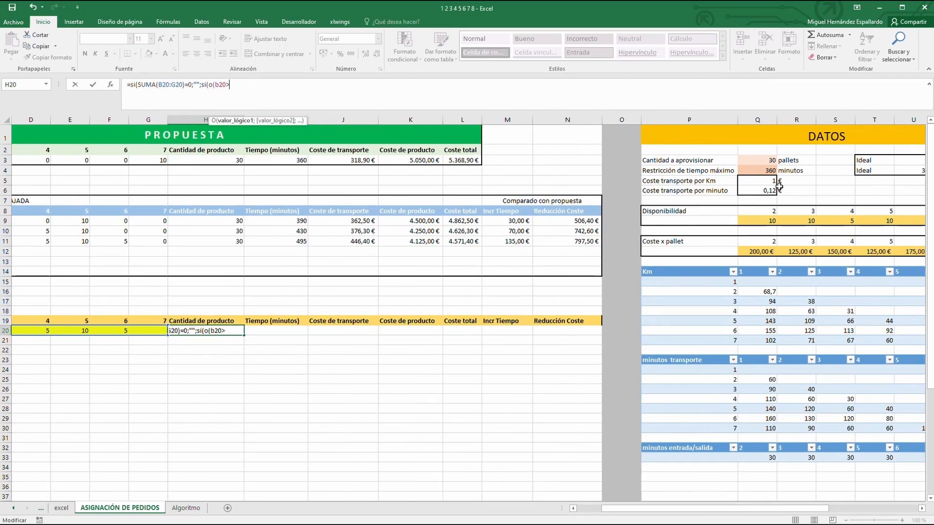
{"action": "left_click", "coordinate": [764, 222]}
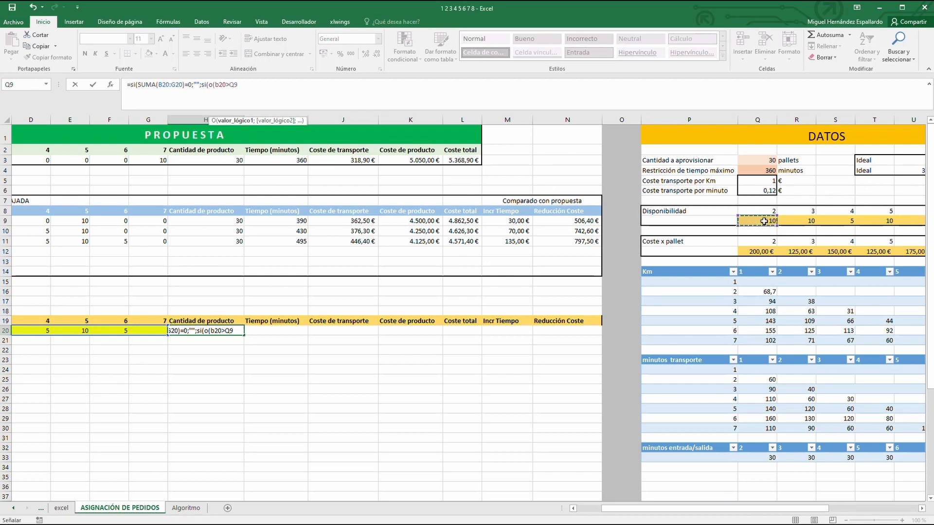
Add the availability checks for points 3 and 4 to the O condition in H20: c20>r9;d20>s9;
{"action": "type", "text": ";c20"}
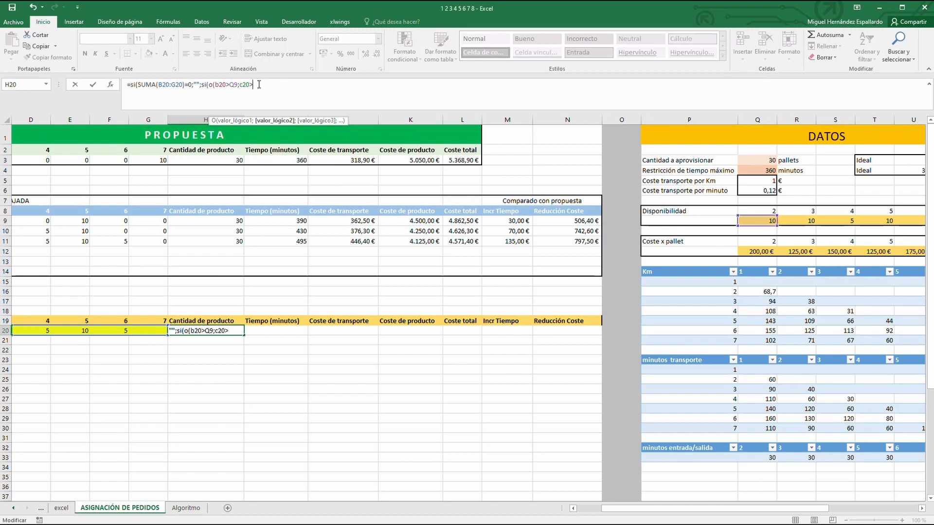
{"action": "type", "text": ">r"}
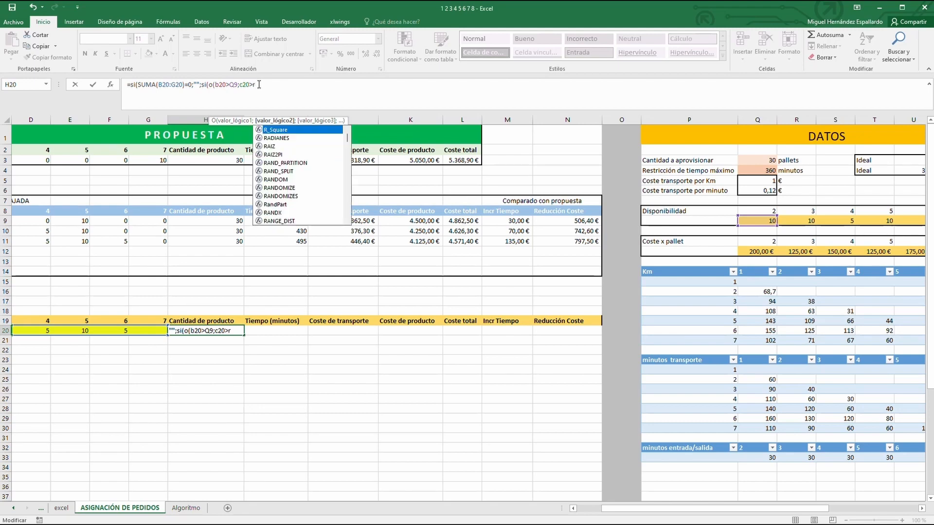
{"action": "type", "text": "9;"}
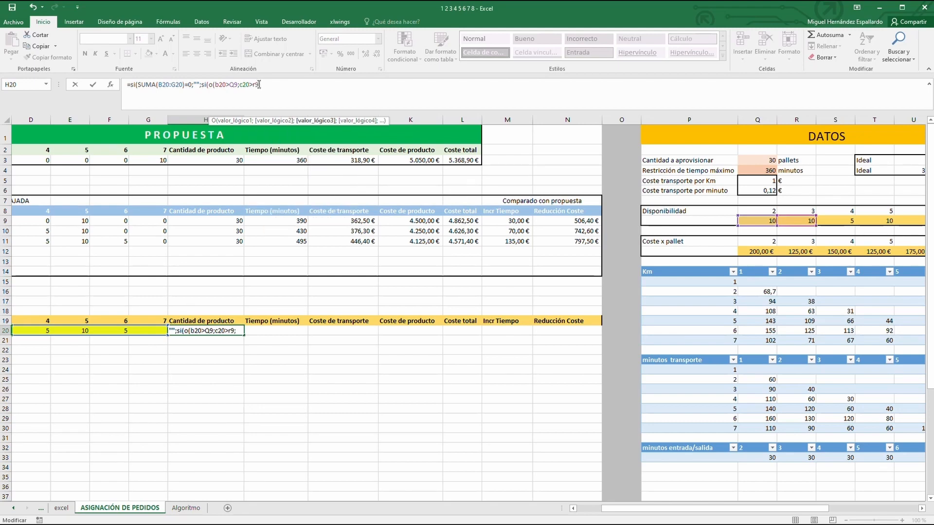
{"action": "type", "text": "d20>"}
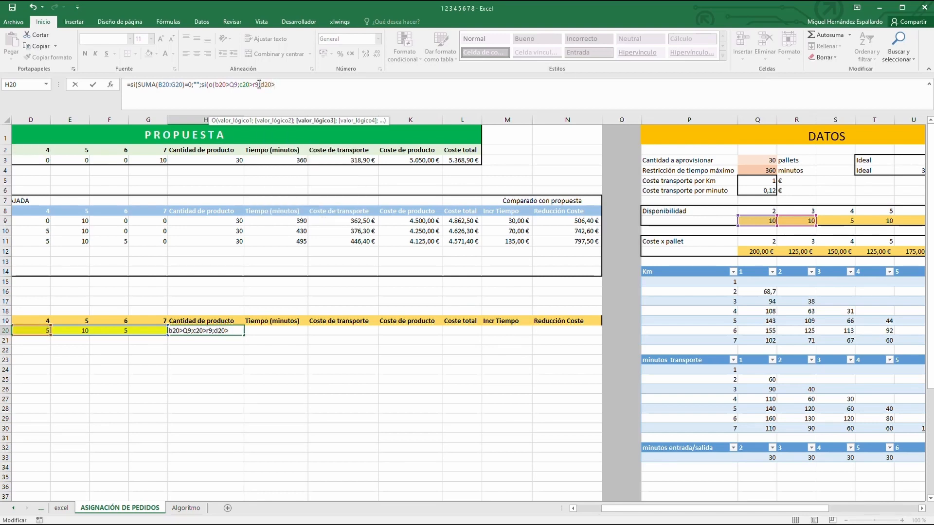
{"action": "type", "text": "s"}
{"action": "type", "text": "9;"}
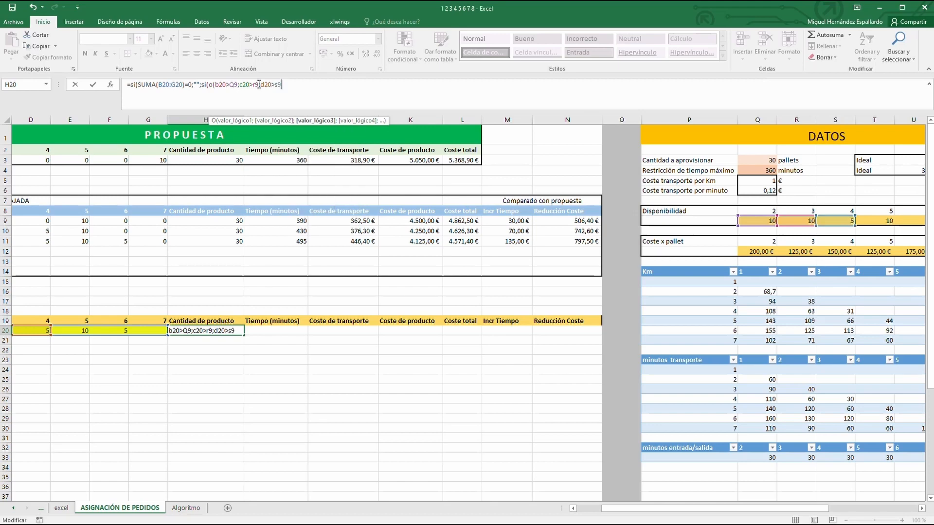
Complete the O condition in H20 with the availability checks for points 5 to 7: e20>t9;f20>u9;g20>v9)
{"action": "type", "text": "e"}
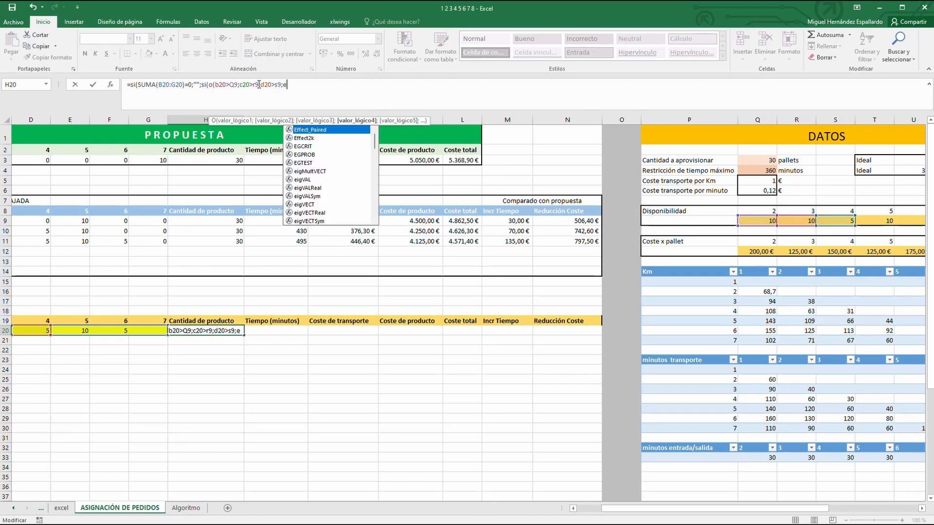
{"action": "type", "text": "20>"}
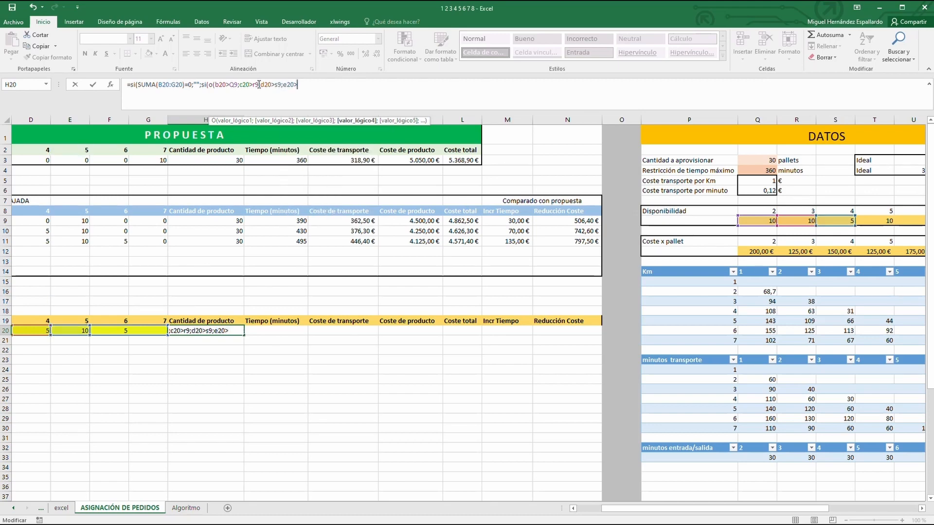
{"action": "type", "text": "t"}
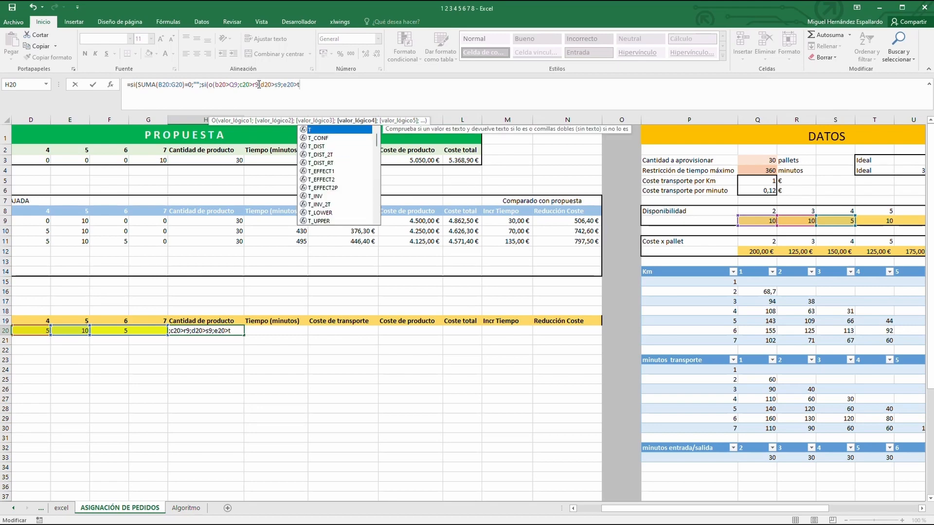
{"action": "type", "text": "9;f20"}
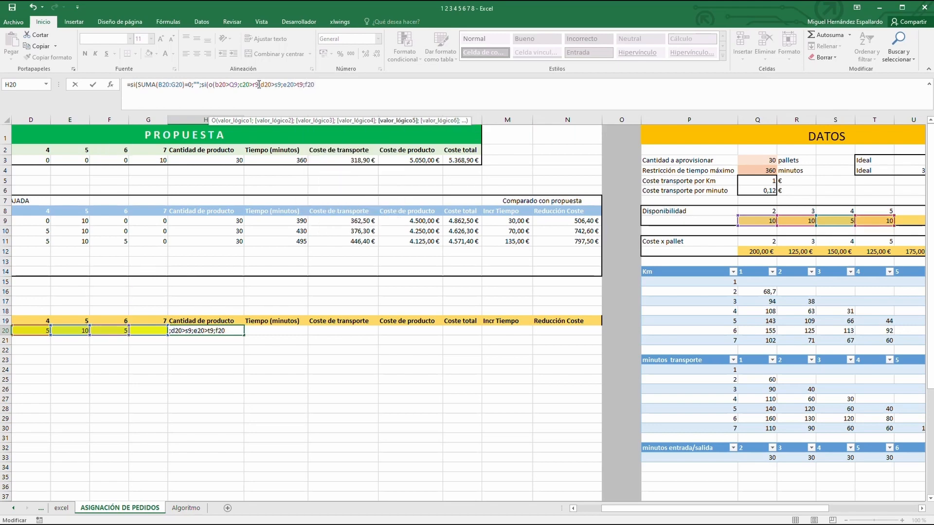
{"action": "type", "text": ">u"}
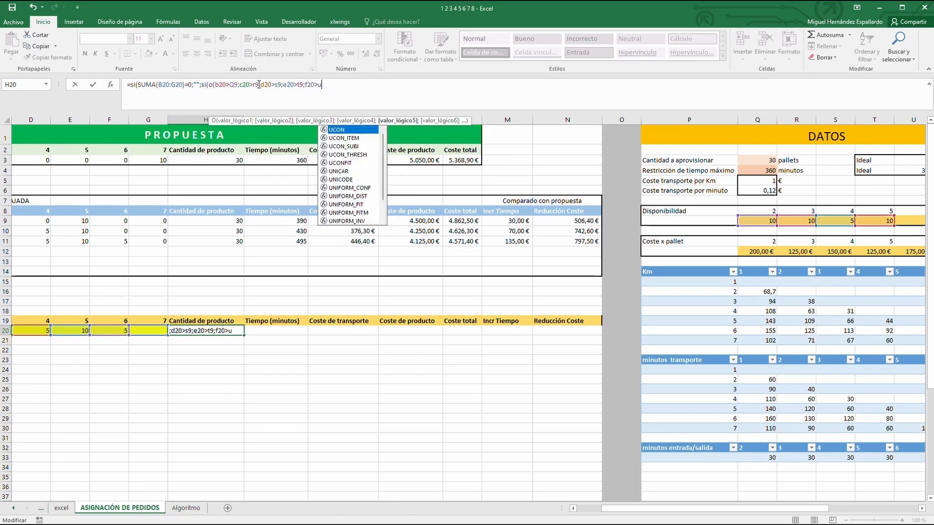
{"action": "type", "text": "9;g20"}
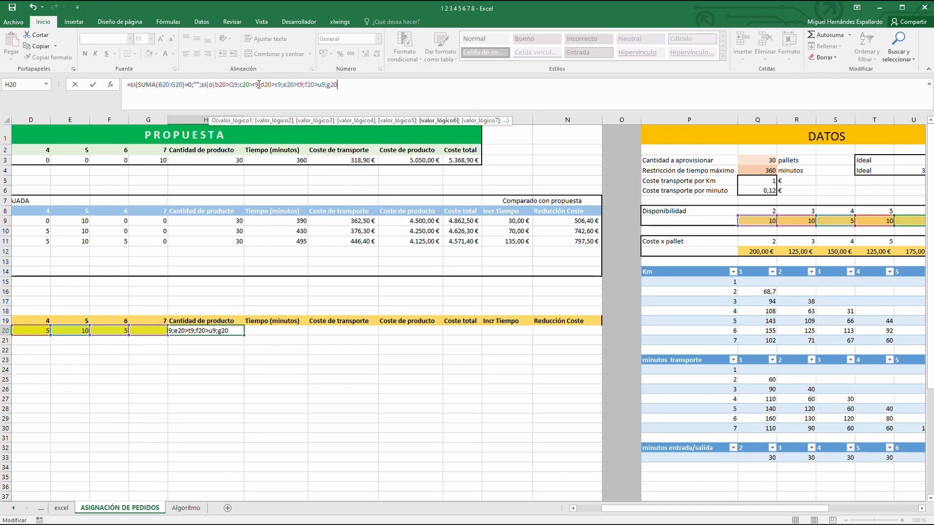
{"action": "type", "text": ">"}
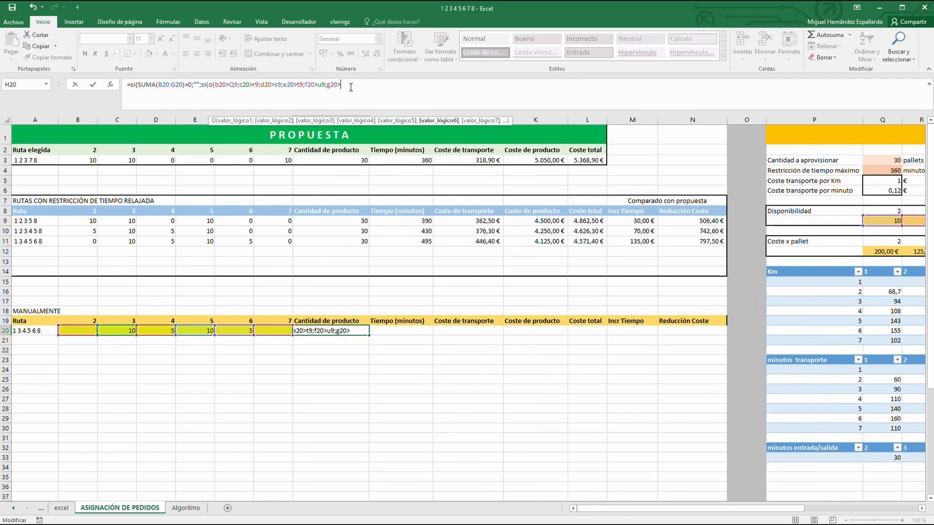
{"action": "type", "text": "v9"}
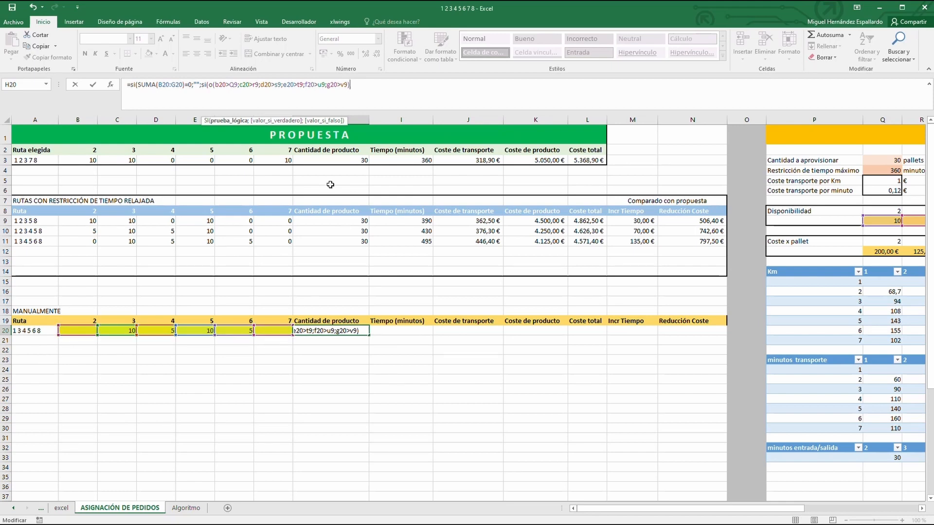
Make the H20 formula return "Imposible" when any quantity exceeds its availability
{"action": "type", "text": ";"}
{"action": "type", "text": "\"Im"}
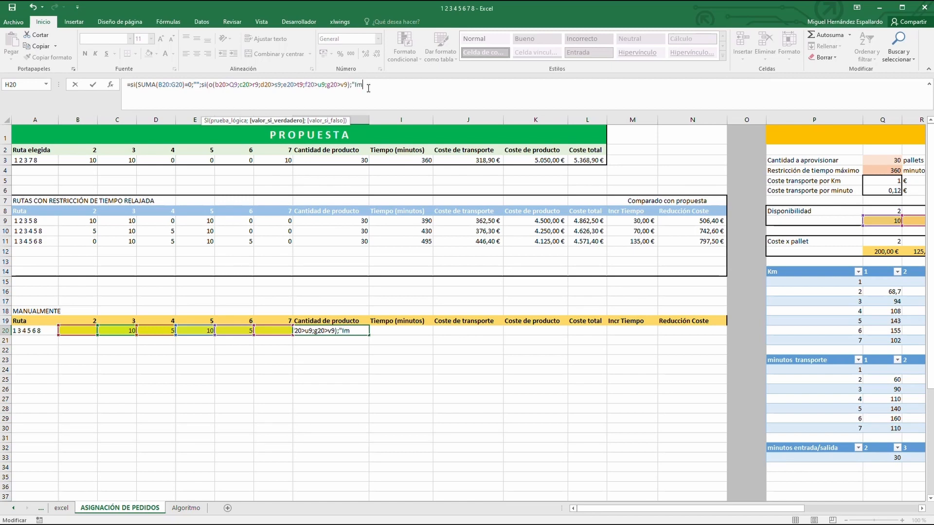
{"action": "type", "text": "posible\";"}
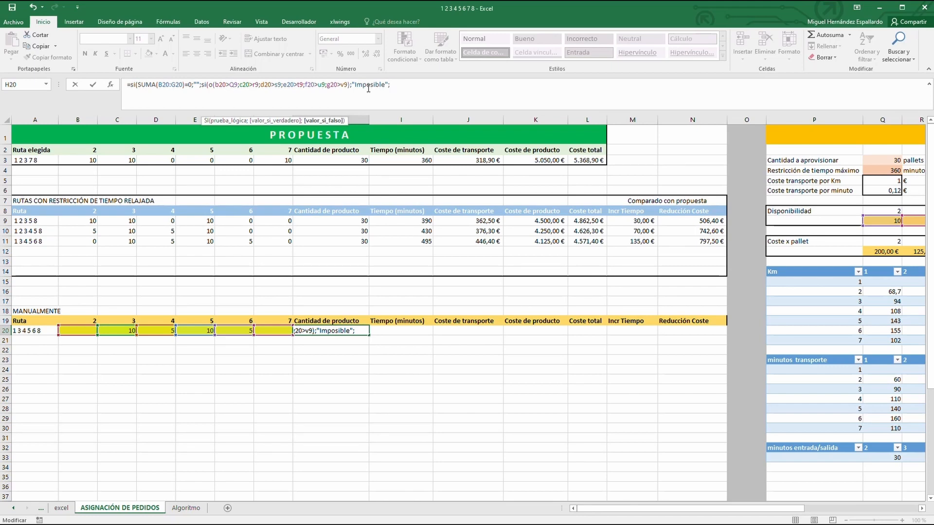
Nest a third condition in H20 comparing the total with the quantity to supply: si(suma(B20:G20)>Q3
{"action": "type", "text": "si(su"}
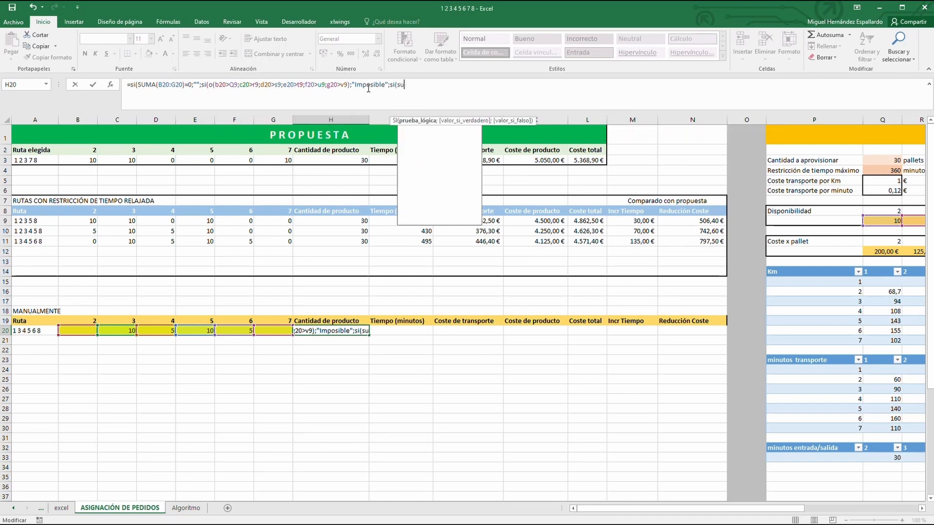
{"action": "type", "text": "ma("}
{"action": "left_click_drag", "start_coordinate": [76, 331], "coordinate": [273, 331]}
{"action": "type", "text": ")"}
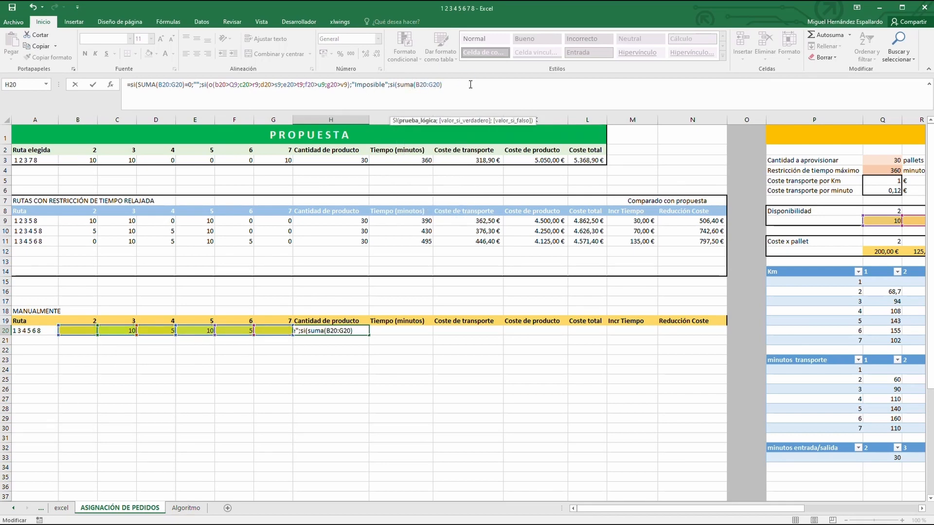
{"action": "type", "text": ">"}
{"action": "left_click", "coordinate": [893, 158]}
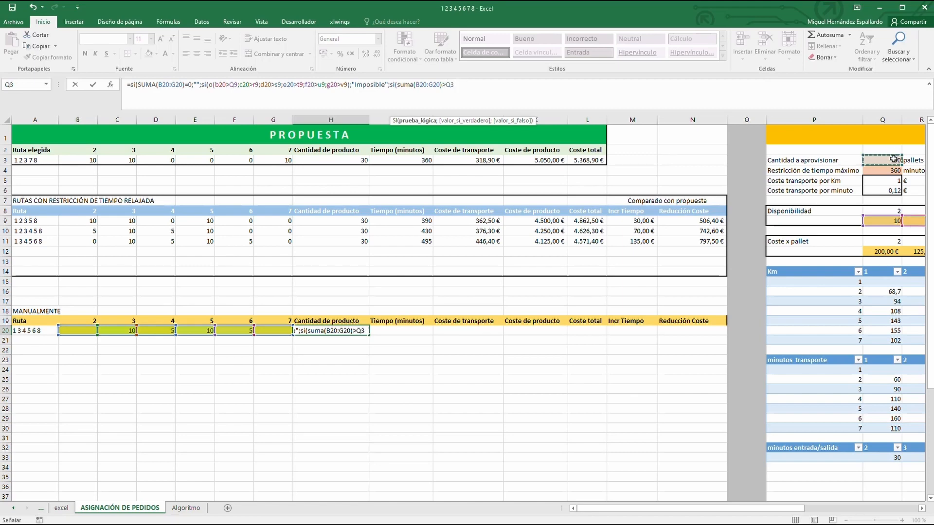
Make H20 return "Sobran "&suma(b20:g20)-q3&" pallets" when the total exceeds the quantity to supply
{"action": "type", "text": ";\""}
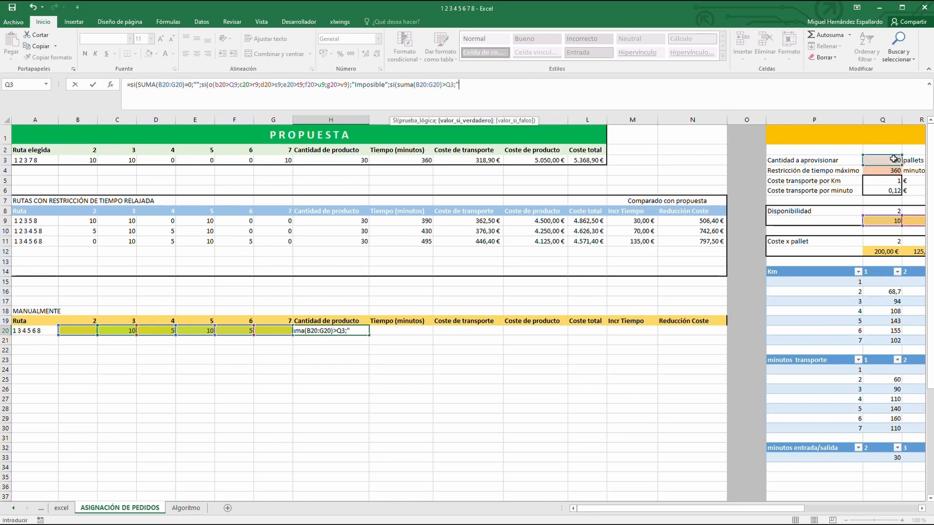
{"action": "type", "text": "Sobran \"&"}
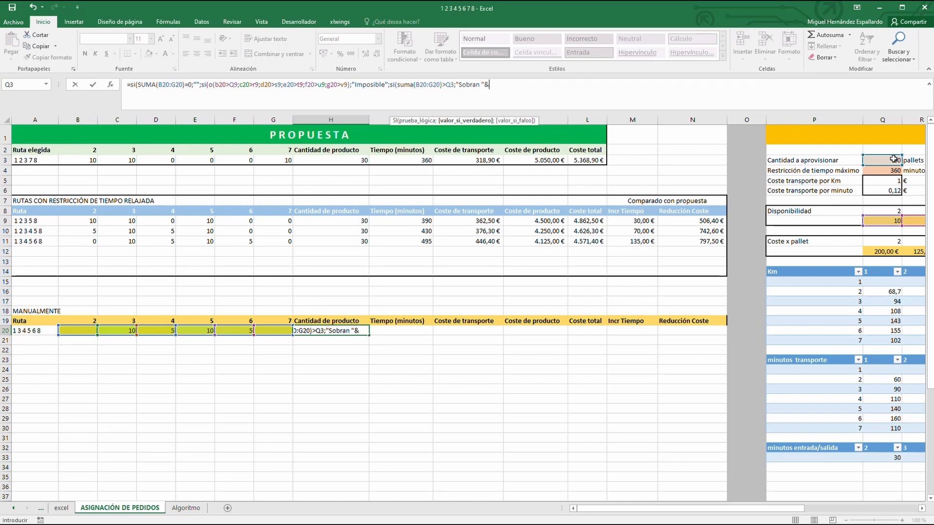
{"action": "type", "text": "suma(b20:g20)-"}
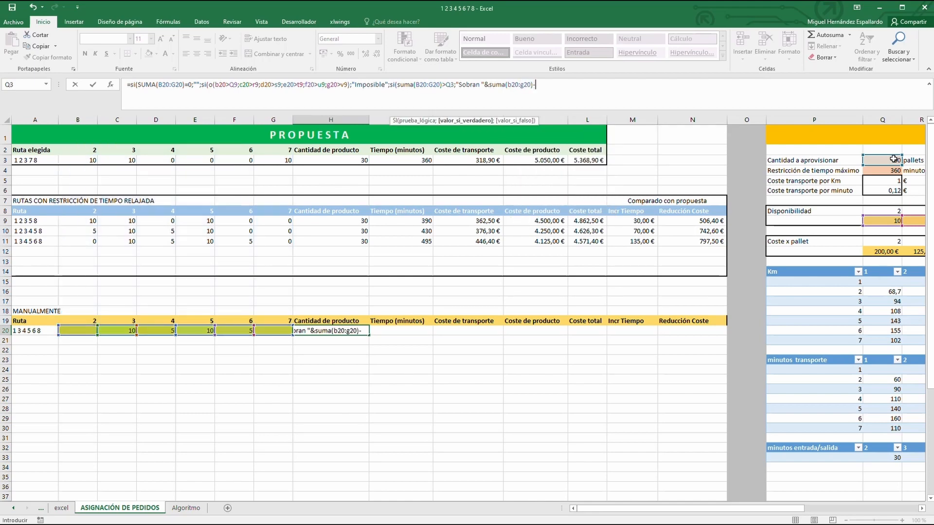
{"action": "type", "text": "q3"}
{"action": "left_click", "coordinate": [553, 84]}
{"action": "type", "text": "&"}
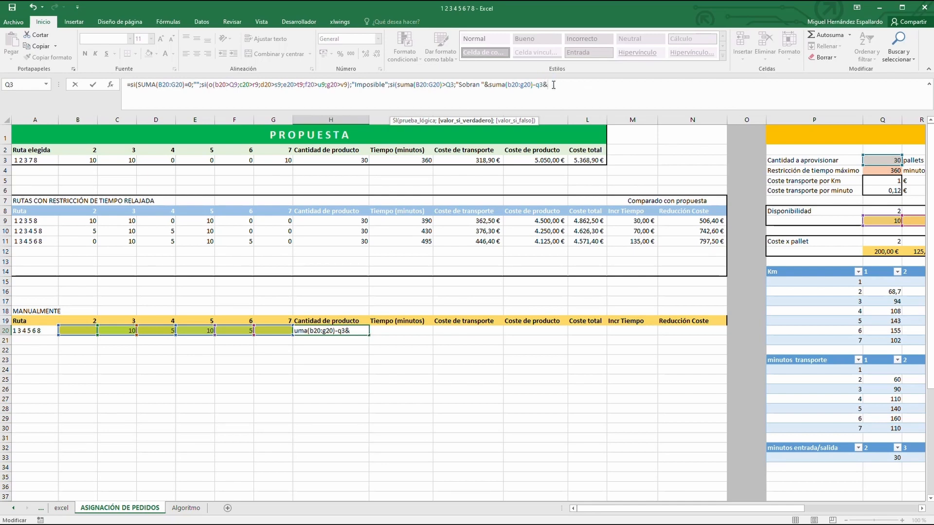
{"action": "type", "text": "lets\""}
{"action": "left_click", "coordinate": [586, 83]}
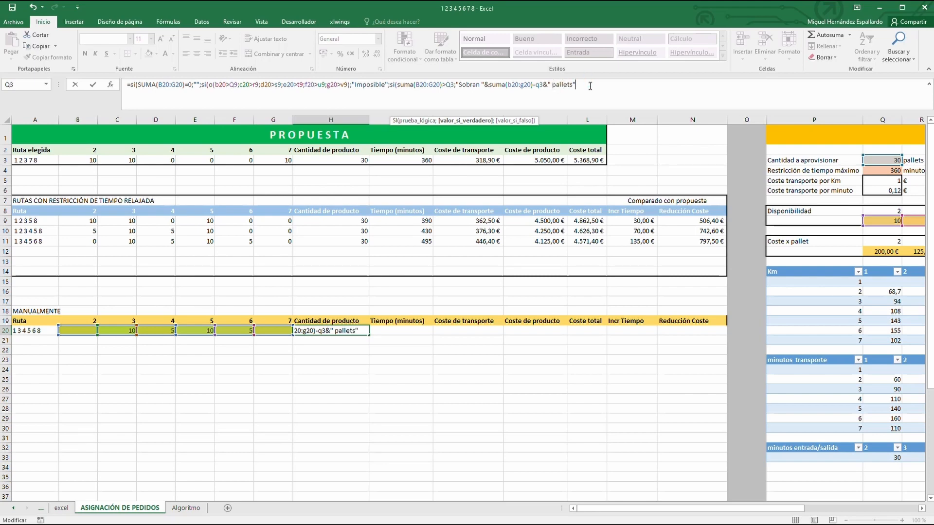
Complete the H20 formula so that it otherwise returns suma(b20:g20), closing all nested conditions
{"action": "type", "text": "suma"}
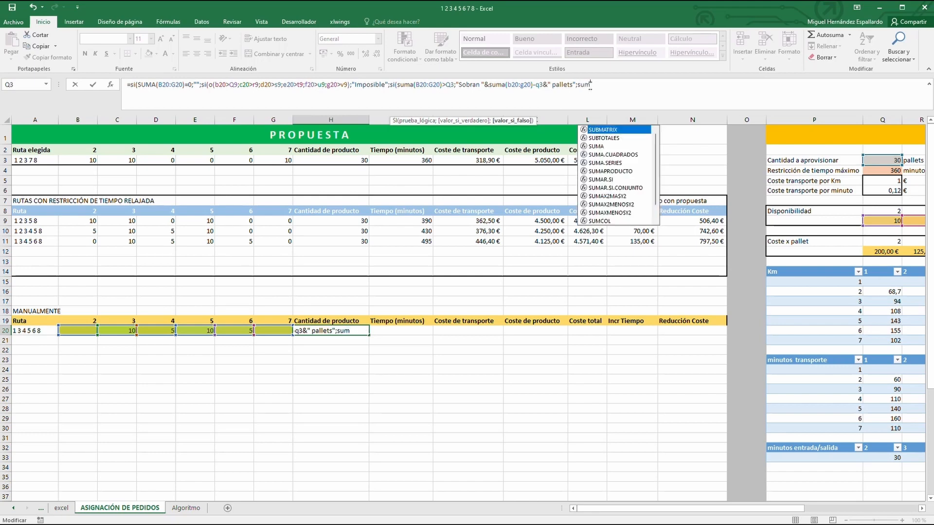
{"action": "type", "text": "(b20:"}
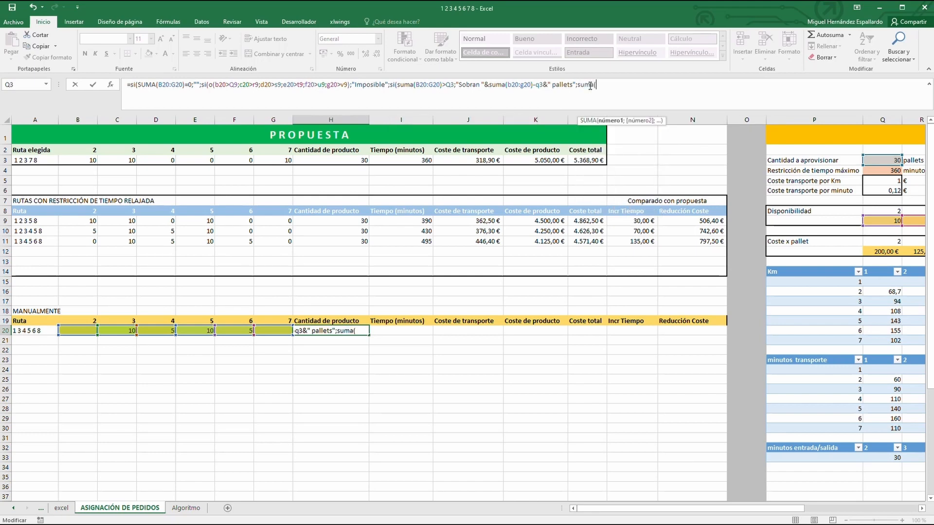
{"action": "type", "text": "g"}
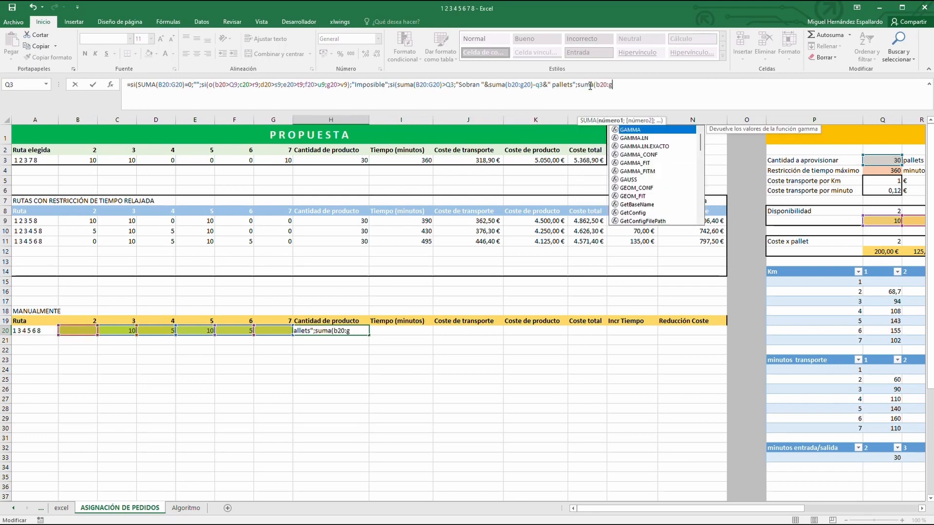
{"action": "type", "text": "20)))"}
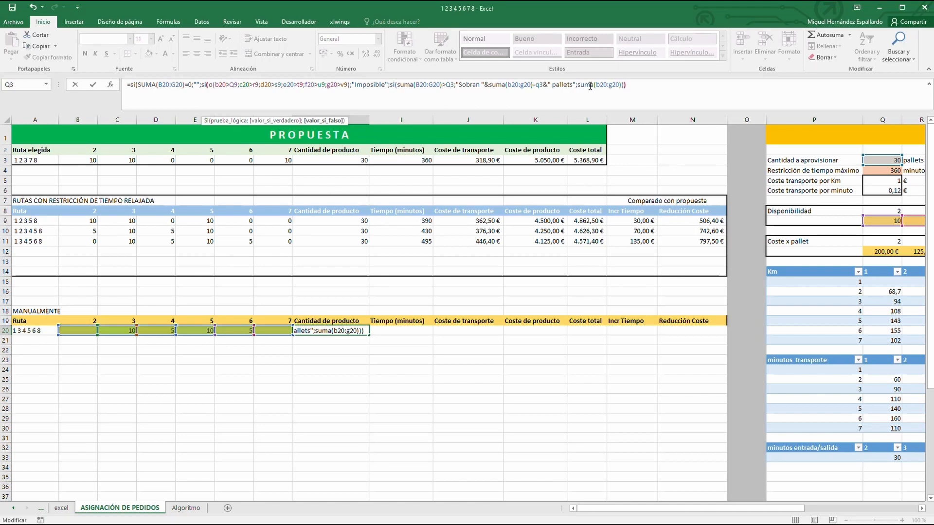
{"action": "type", "text": ")"}
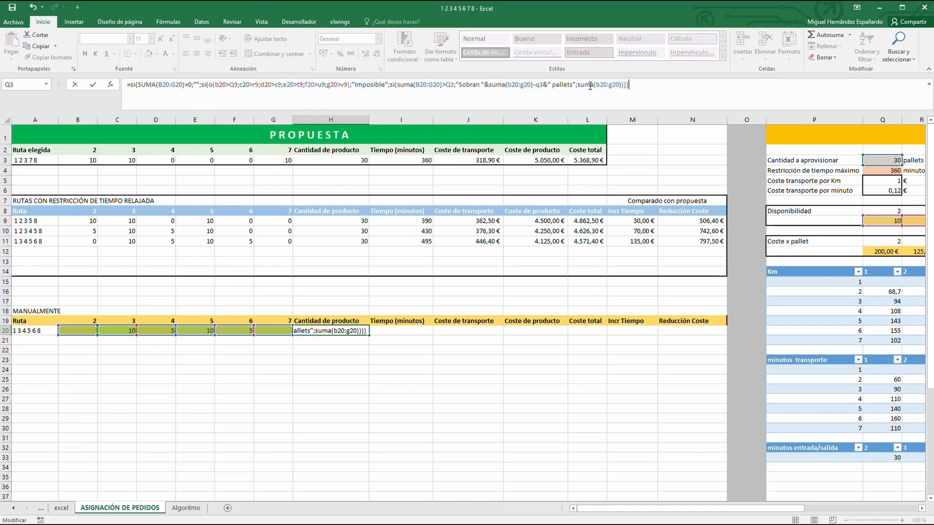
{"action": "key", "text": "Return"}
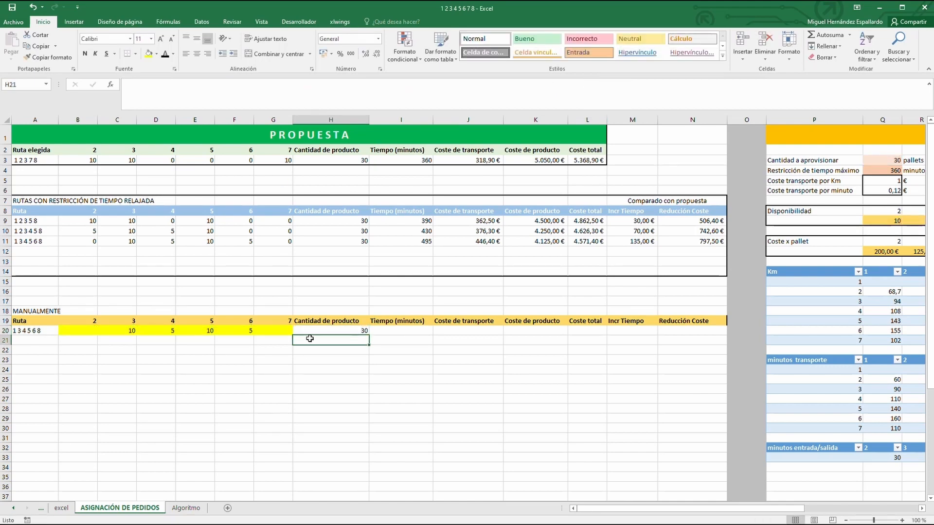
Set the point 6 quantity in F20 to 20 and check the result of the H20 formula
{"action": "left_click", "coordinate": [245, 331]}
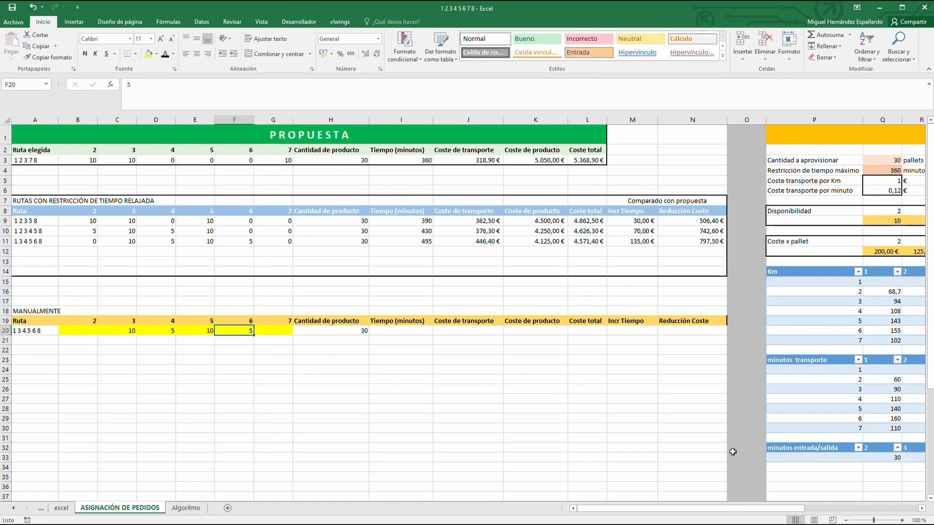
{"action": "key", "text": "Delete"}
{"action": "type", "text": "20"}
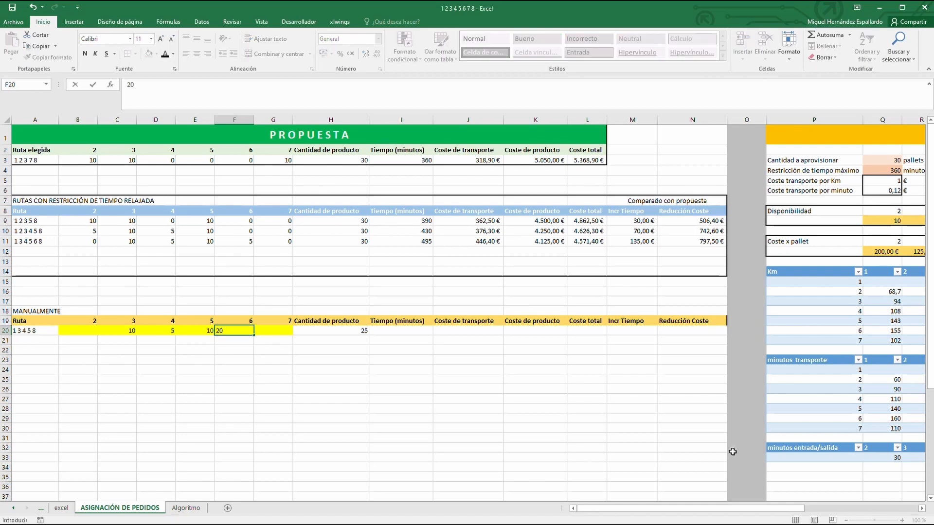
{"action": "key", "text": "Return"}
{"action": "key", "text": "Up"}
{"action": "key", "text": "Right"}
{"action": "key", "text": "Right"}
{"action": "key", "text": "Left"}
{"action": "key", "text": "Right"}
{"action": "key", "text": "Left"}
{"action": "key", "text": "Right"}
{"action": "key", "text": "Left"}
{"action": "key", "text": "Right"}
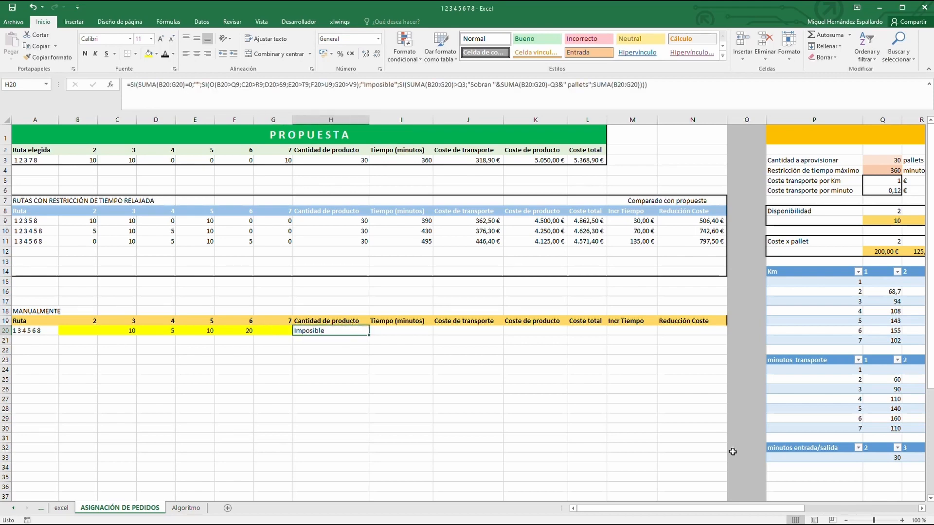
Highlight B20 with light red fill and dark red text when greater than =$Q$9, and test the rule with 20
{"action": "left_click_drag", "start_coordinate": [87, 328], "coordinate": [263, 331]}
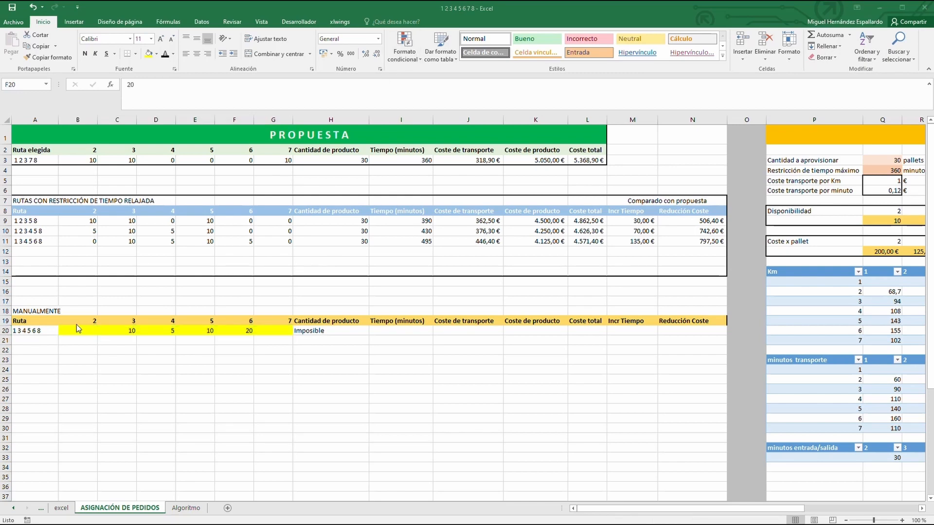
{"action": "left_click", "coordinate": [73, 329]}
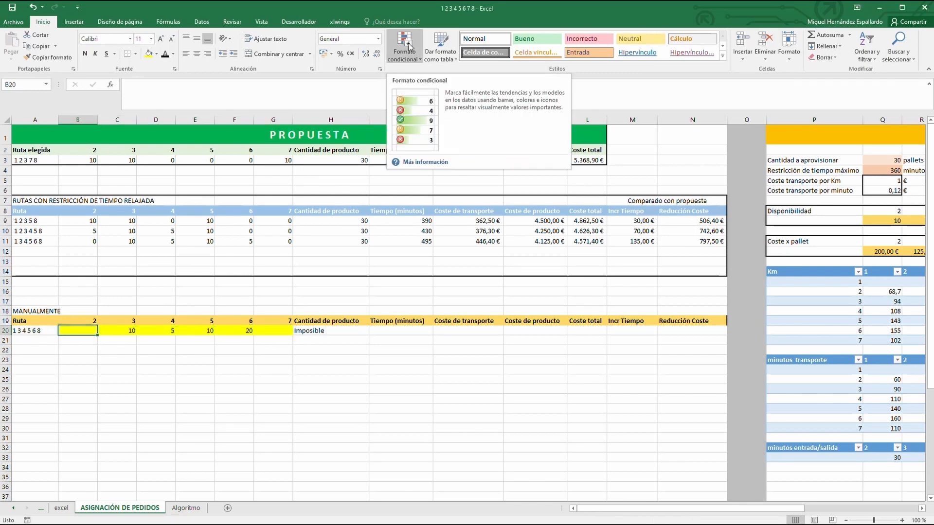
{"action": "left_click", "coordinate": [410, 47]}
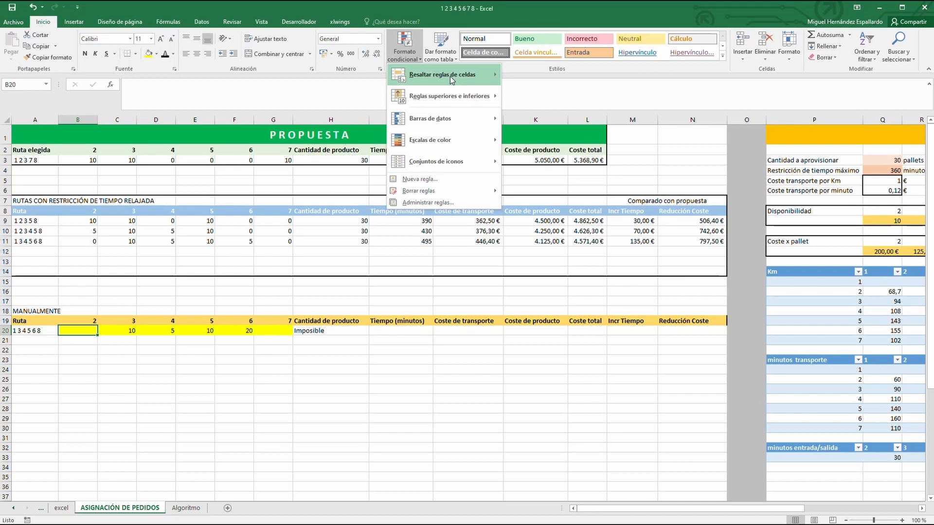
{"action": "mouse_move", "coordinate": [452, 79]}
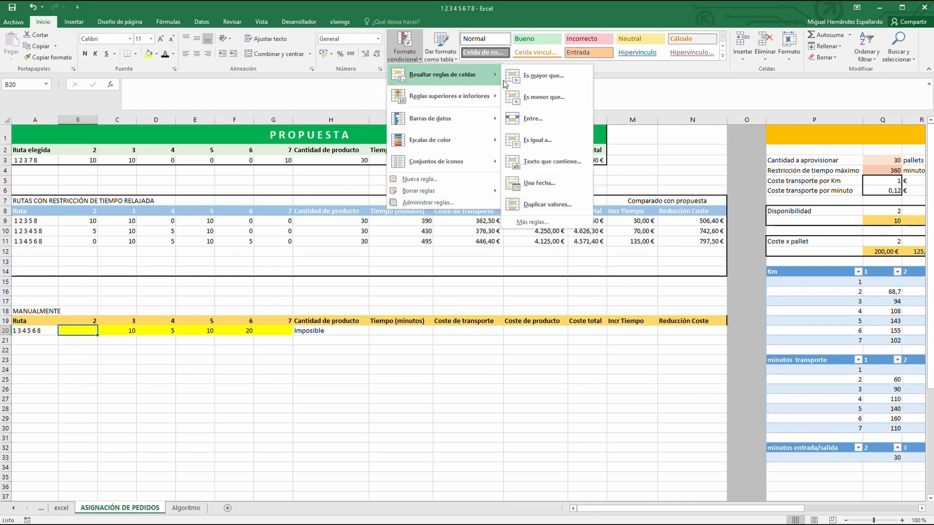
{"action": "left_click", "coordinate": [534, 77]}
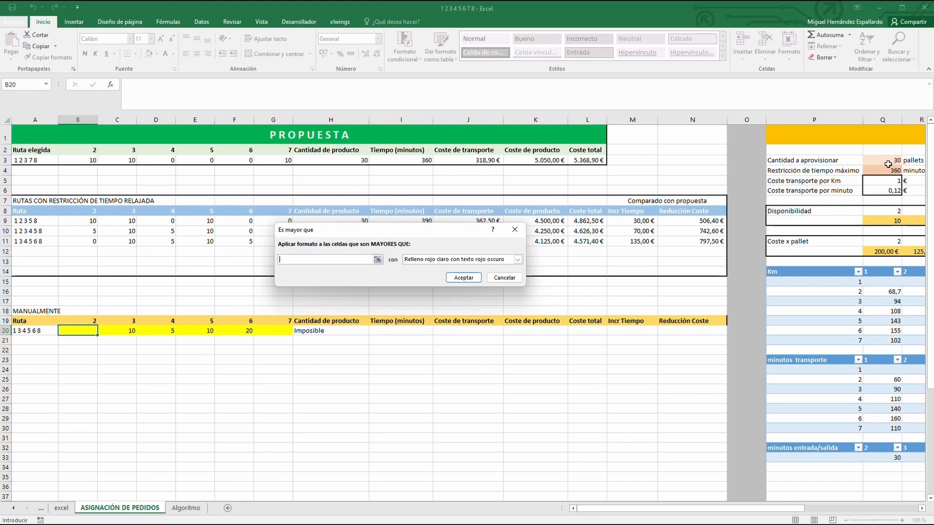
{"action": "left_click", "coordinate": [882, 221]}
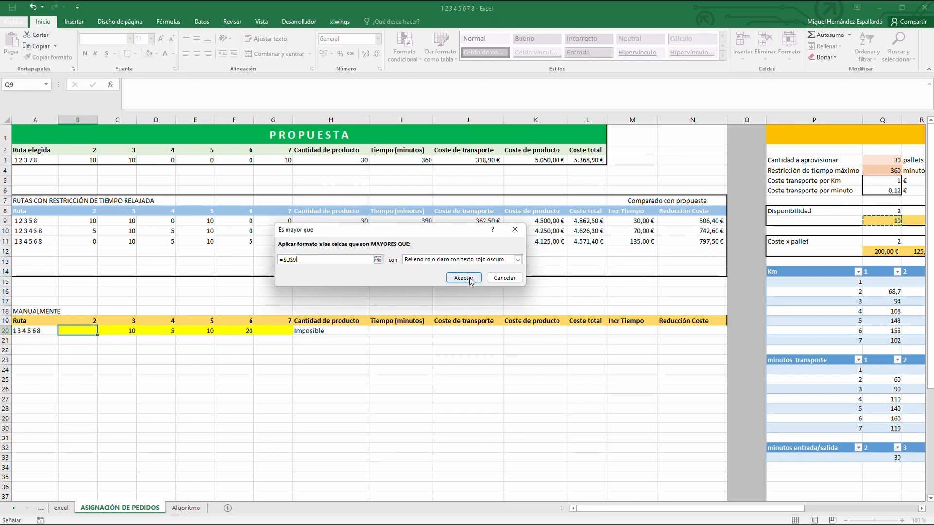
{"action": "left_click", "coordinate": [465, 278]}
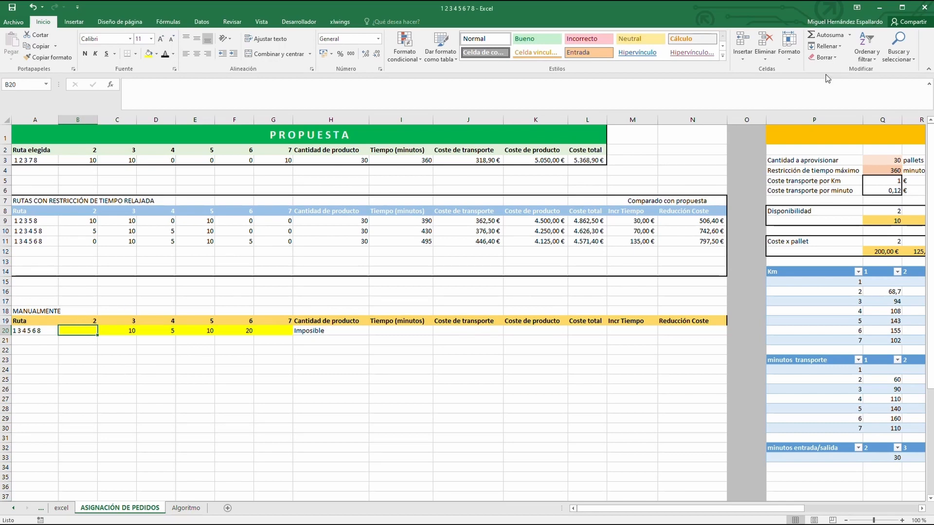
{"action": "type", "text": "20"}
{"action": "key", "text": "ctrl+Return"}
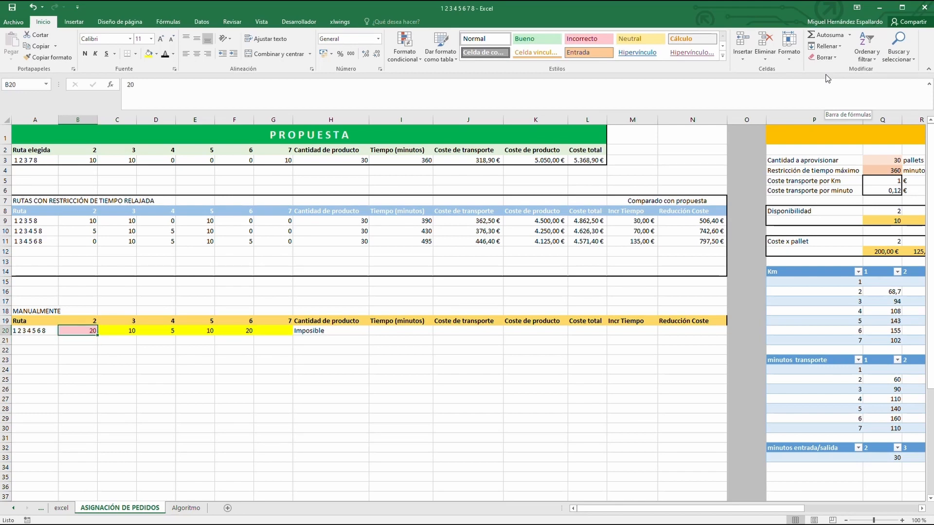
Add the note "* En rojo si el proveedor no dispone de esa cantidad de producto" in B21
{"action": "key", "text": "Down"}
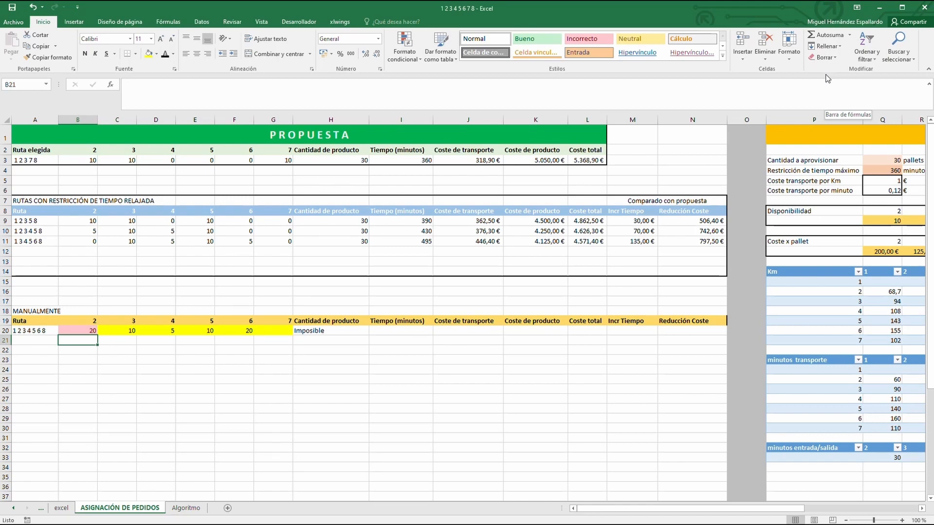
{"action": "type", "text": "* En rojo si el proveedor no dis"}
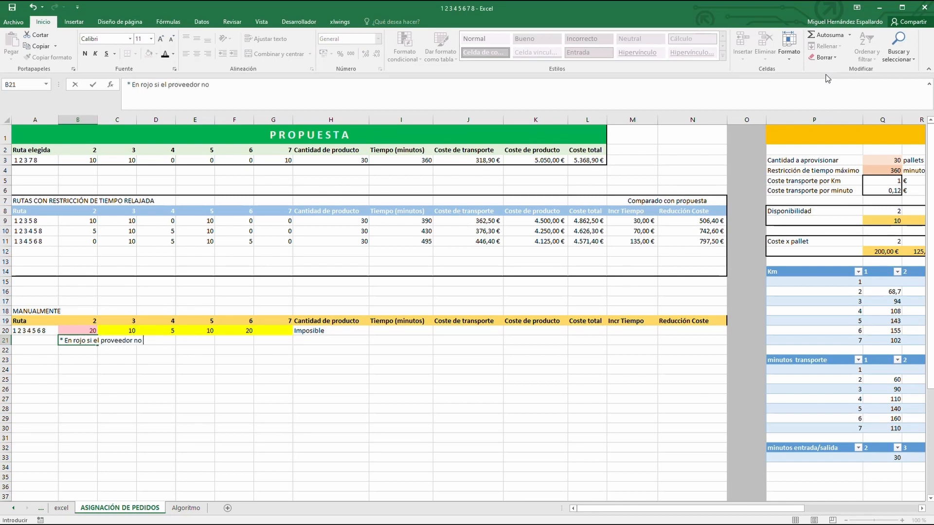
{"action": "type", "text": "pone de esa cantidad de producto"}
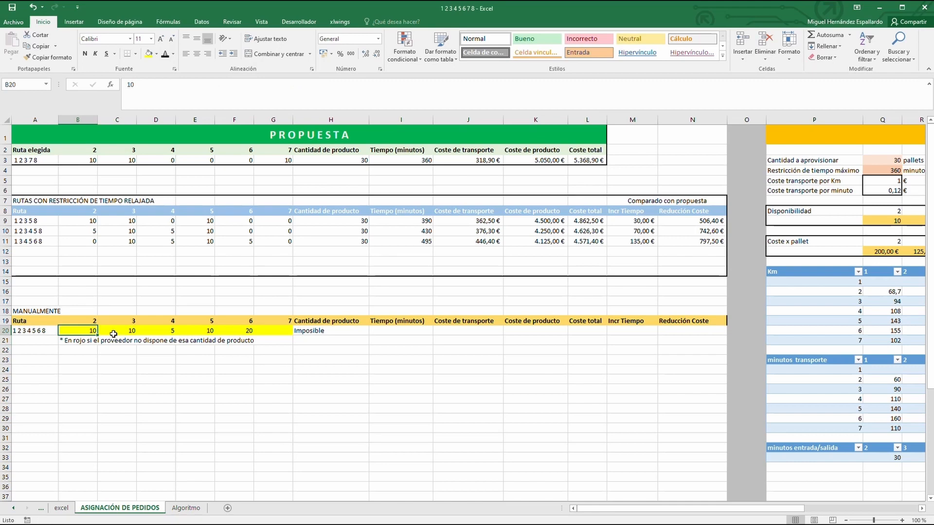
Highlight C20 with light red fill and dark red text when its quantity is greater than =$R$9
{"action": "left_click", "coordinate": [112, 333]}
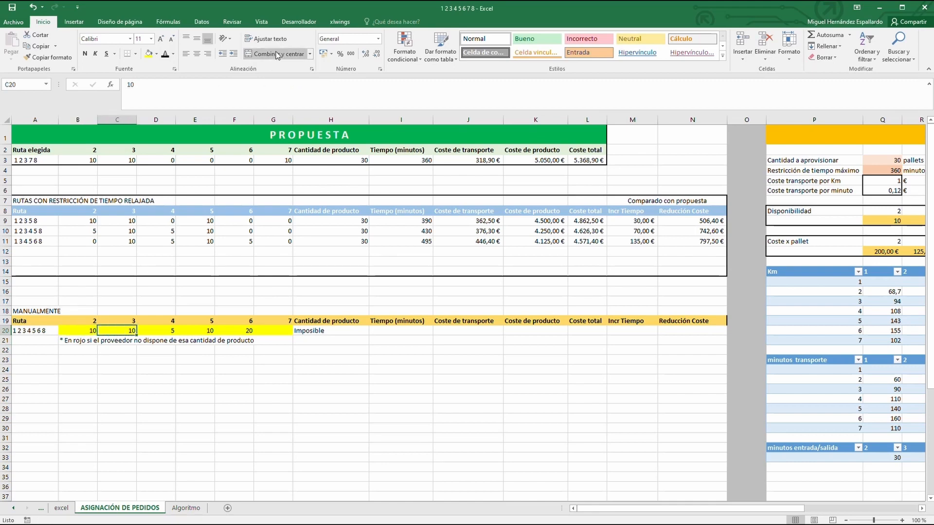
{"action": "left_click", "coordinate": [405, 49]}
{"action": "left_click", "coordinate": [434, 76]}
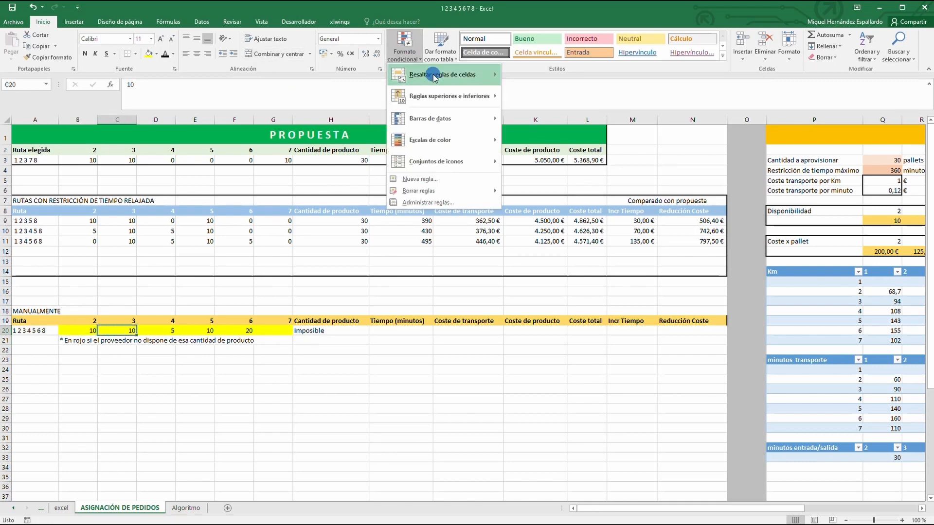
{"action": "left_click", "coordinate": [545, 74]}
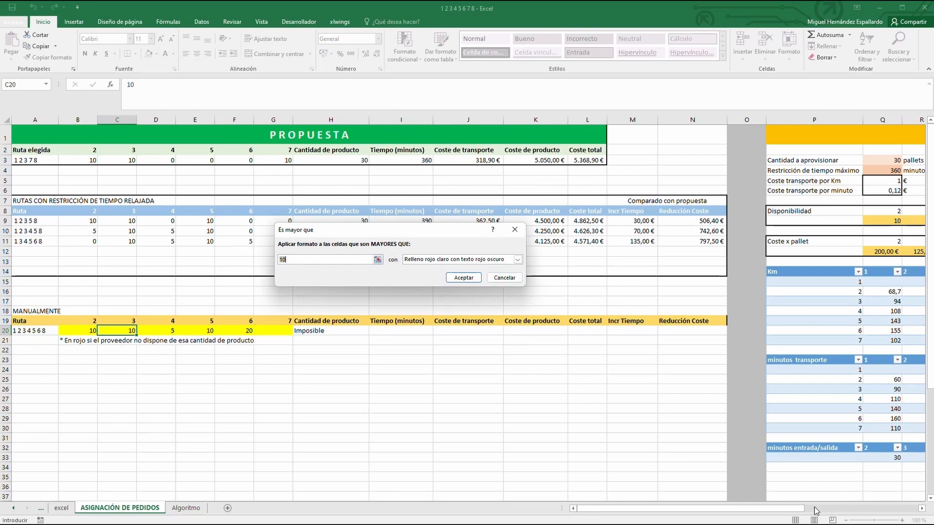
{"action": "left_click", "coordinate": [919, 221]}
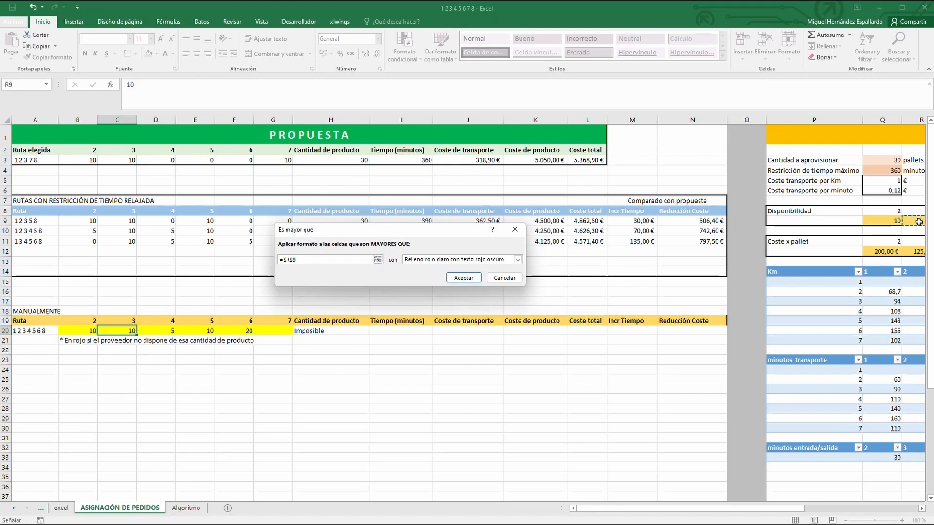
{"action": "left_click", "coordinate": [464, 277]}
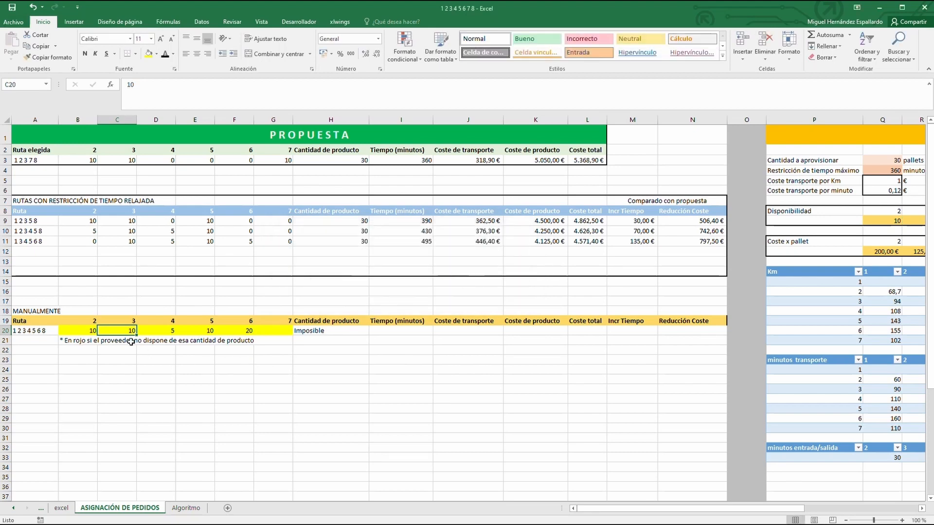
Highlight D20 with light red fill and dark red text when its quantity is greater than =$S$9
{"action": "left_click", "coordinate": [148, 329]}
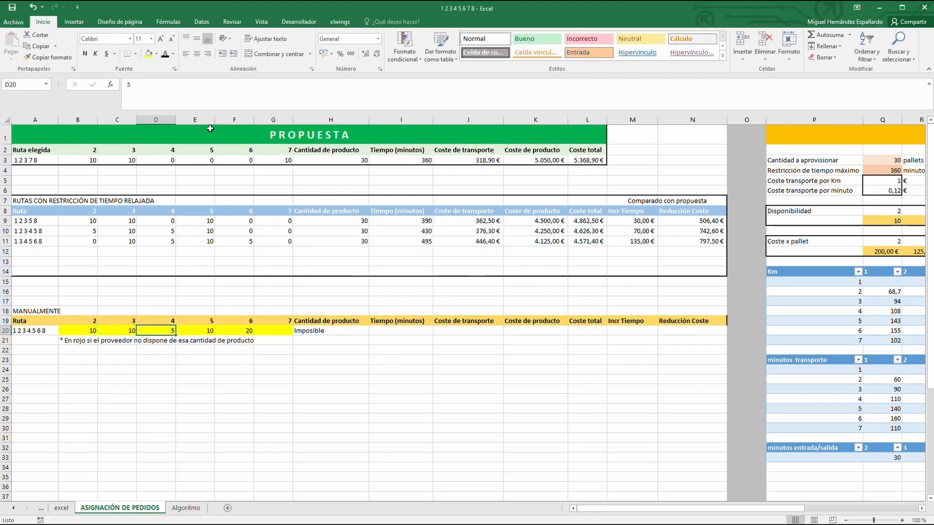
{"action": "left_click", "coordinate": [404, 48]}
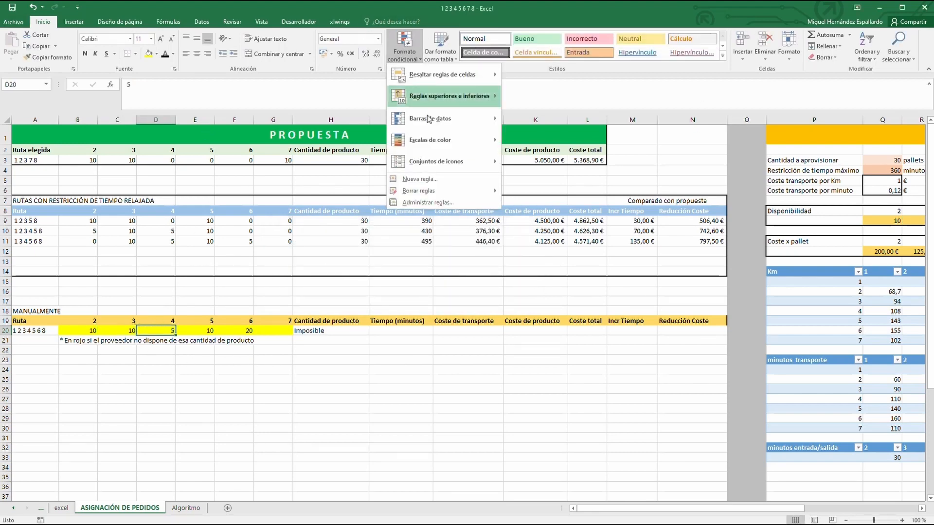
{"action": "mouse_move", "coordinate": [435, 78]}
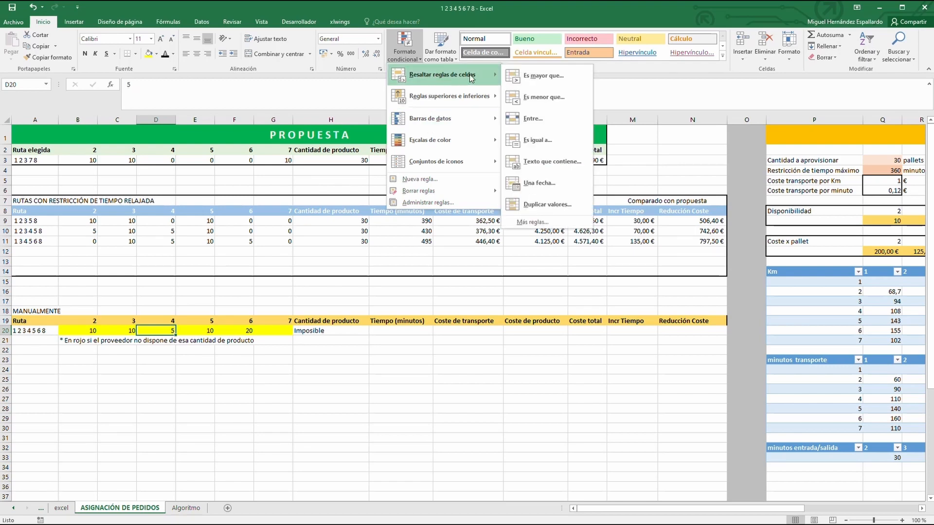
{"action": "left_click", "coordinate": [545, 81]}
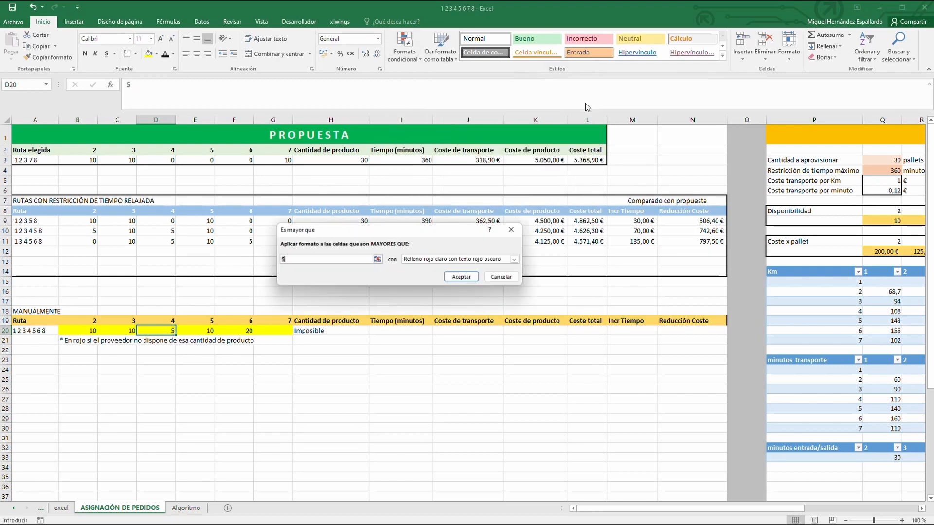
{"action": "left_click", "coordinate": [377, 259]}
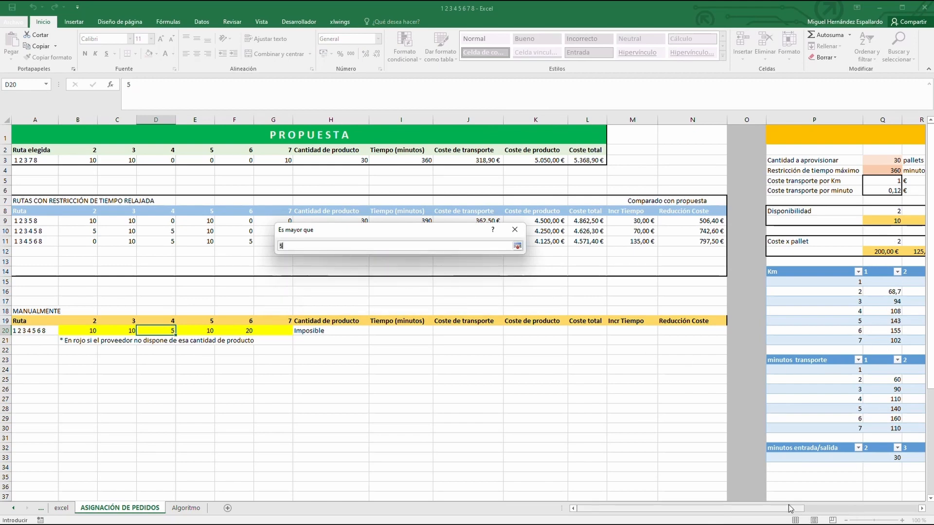
{"action": "left_click_drag", "start_coordinate": [792, 511], "coordinate": [817, 508]}
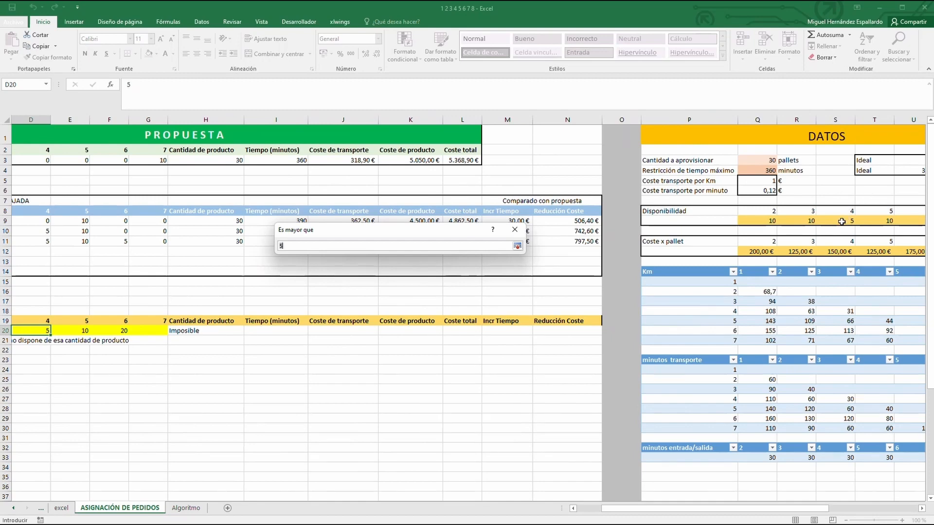
{"action": "left_click", "coordinate": [842, 222]}
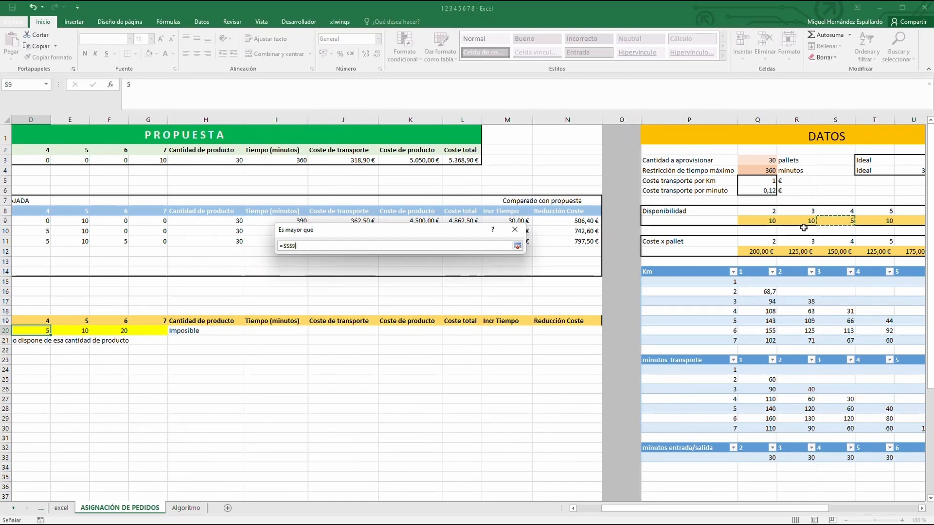
{"action": "left_click", "coordinate": [516, 246]}
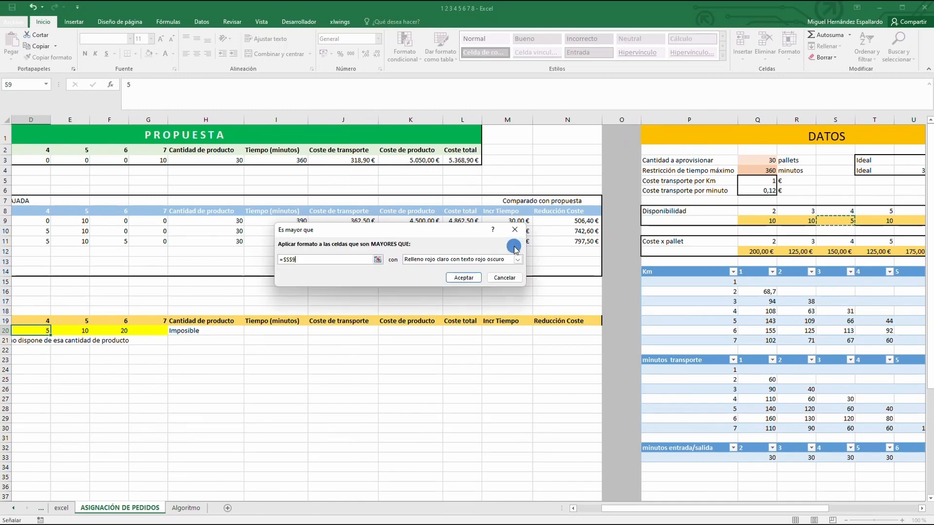
{"action": "left_click", "coordinate": [467, 279]}
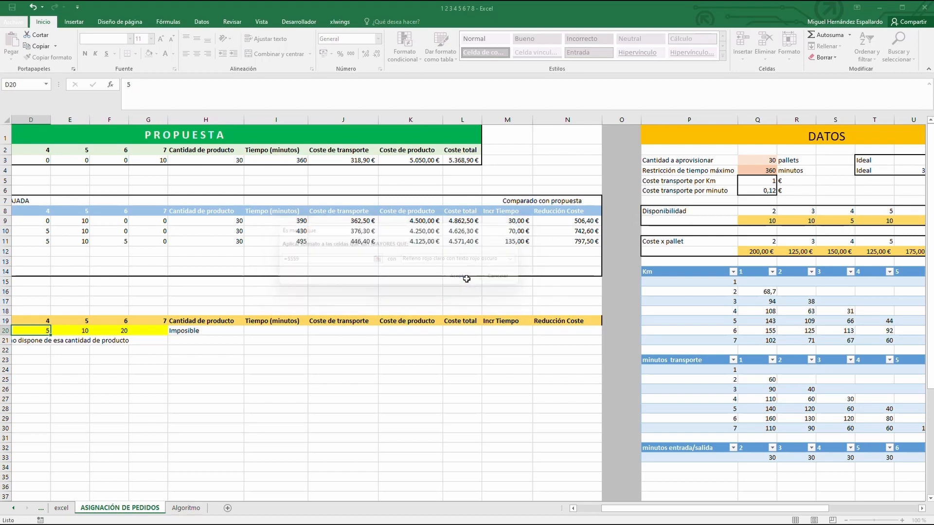
Highlight E20 with light red fill and dark red text when its quantity is greater than =$T$9
{"action": "left_click", "coordinate": [78, 330]}
{"action": "left_click", "coordinate": [405, 47]}
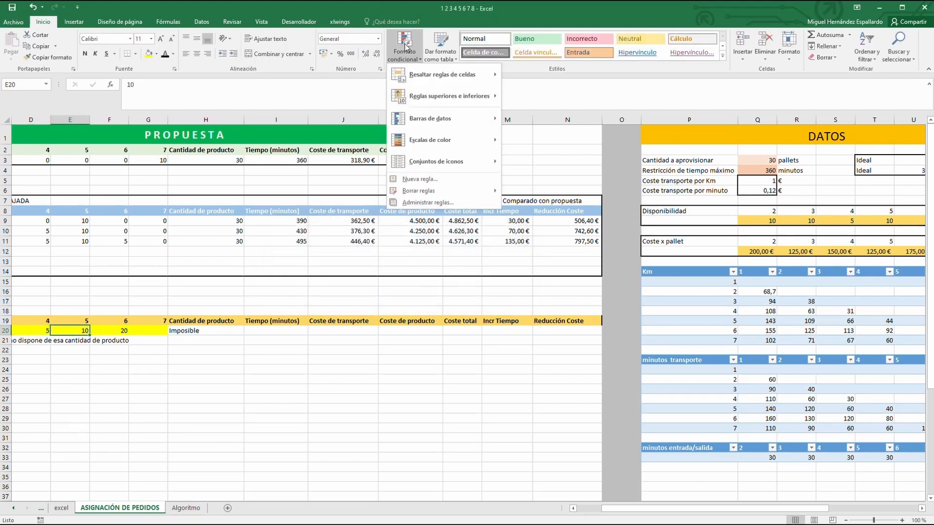
{"action": "mouse_move", "coordinate": [450, 82]}
{"action": "left_click", "coordinate": [539, 75]}
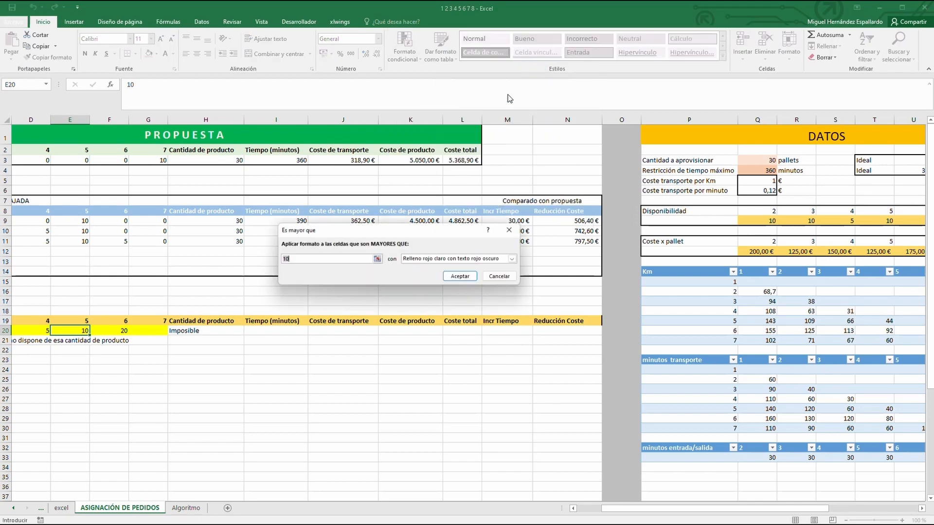
{"action": "left_click", "coordinate": [377, 259]}
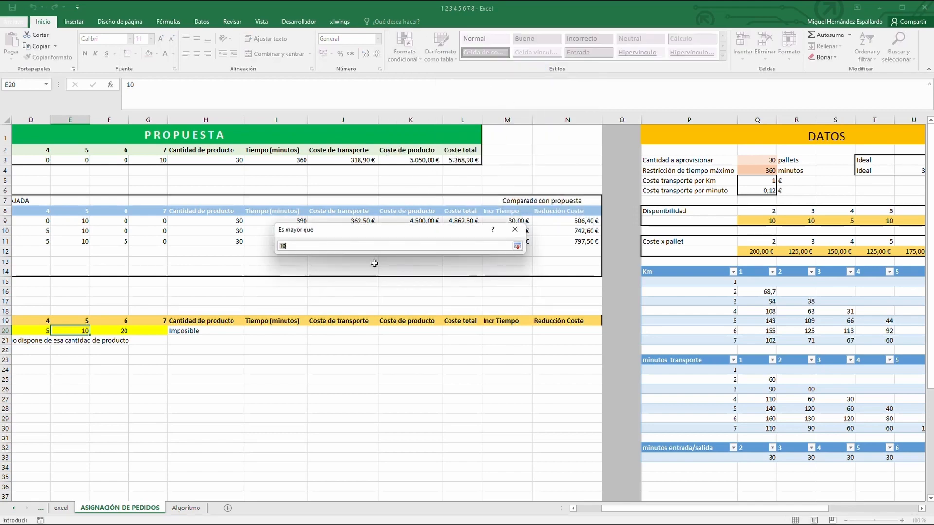
{"action": "left_click", "coordinate": [880, 221]}
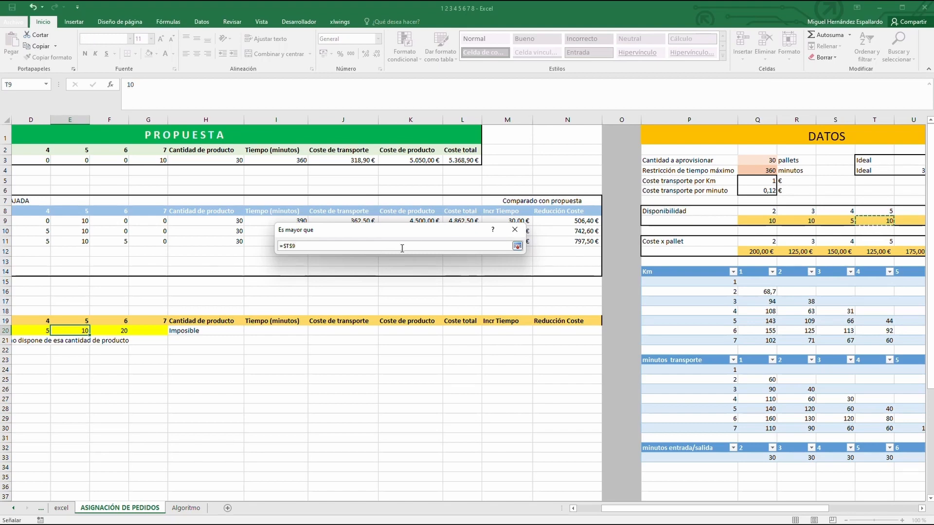
{"action": "left_click", "coordinate": [517, 247]}
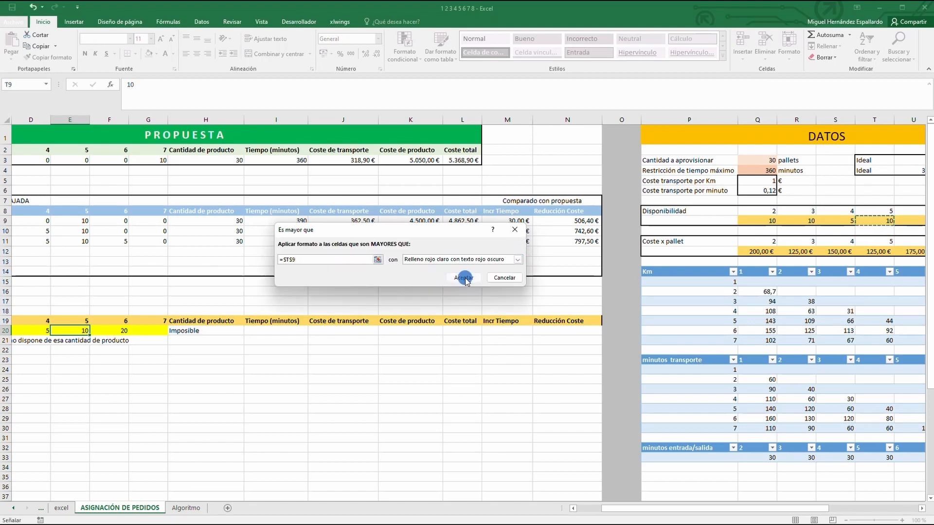
{"action": "left_click", "coordinate": [465, 278]}
Highlight F20 with light red fill and dark red text when its quantity is greater than =$U$9
{"action": "left_click", "coordinate": [114, 329]}
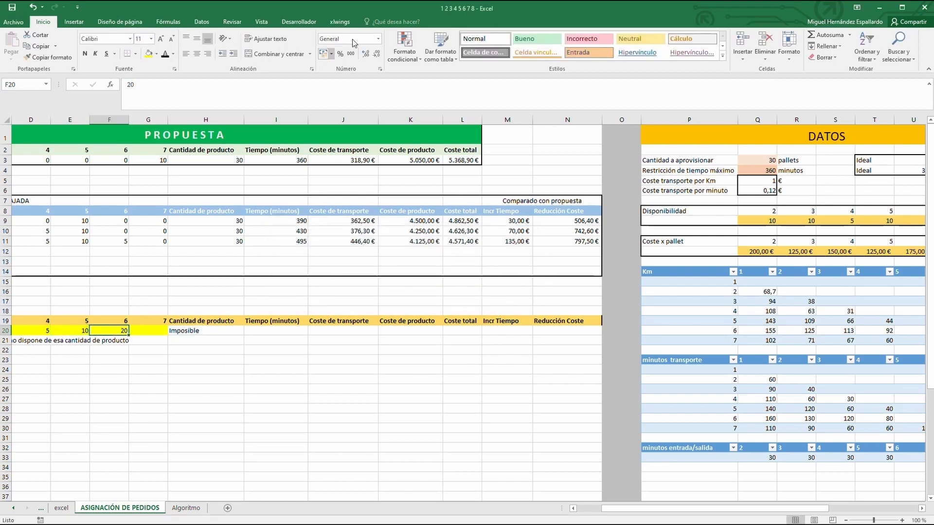
{"action": "left_click", "coordinate": [409, 45]}
{"action": "mouse_move", "coordinate": [438, 74]}
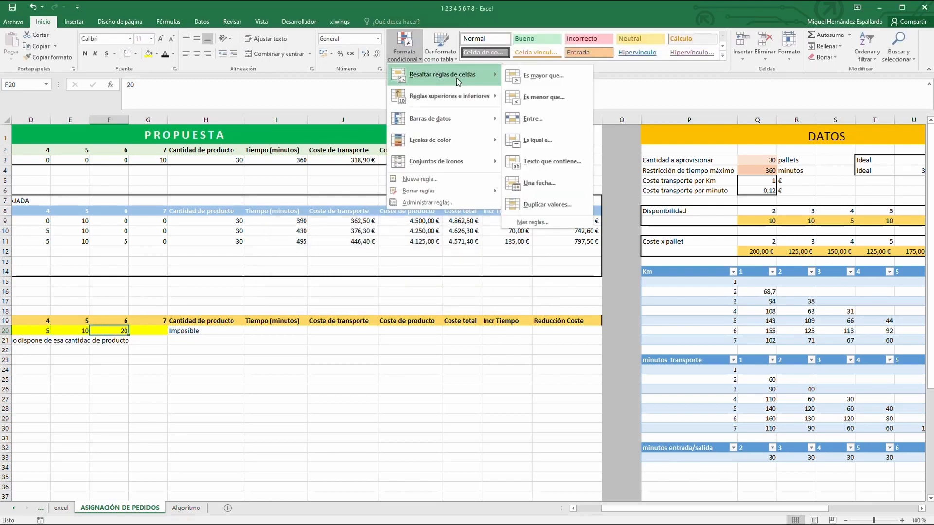
{"action": "left_click", "coordinate": [530, 74]}
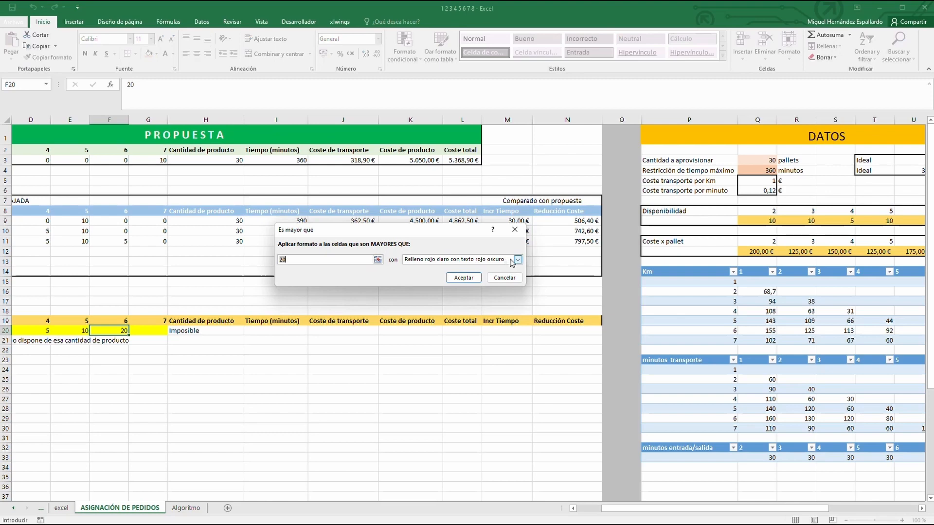
{"action": "left_click", "coordinate": [377, 259]}
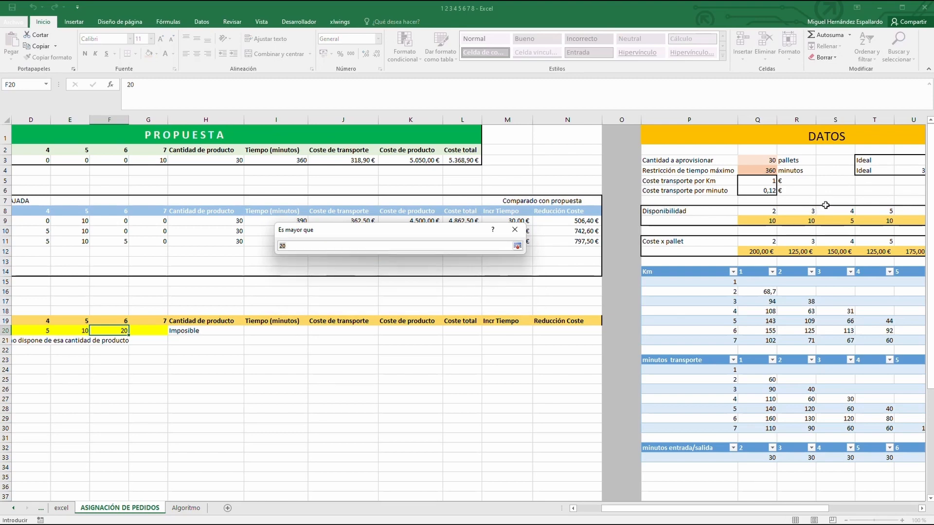
{"action": "left_click", "coordinate": [909, 221]}
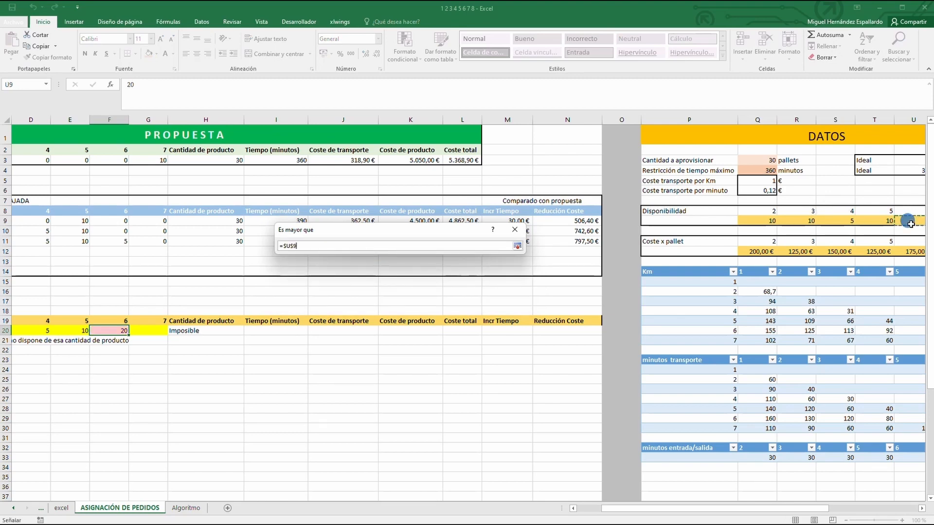
{"action": "left_click", "coordinate": [517, 246]}
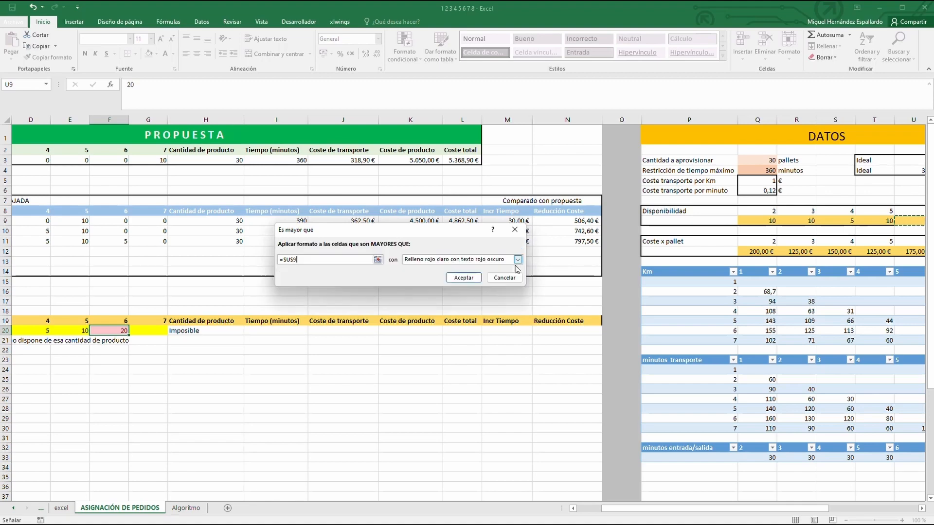
{"action": "left_click", "coordinate": [463, 277]}
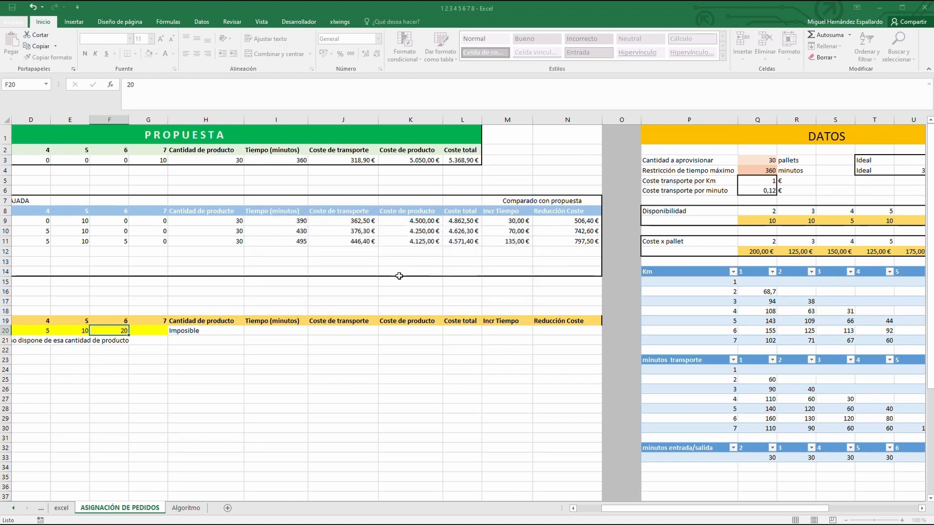
Set the point 6 quantity in F20 to 5 to test its highlight rule against the availability in U9
{"action": "left_click", "coordinate": [147, 339]}
{"action": "left_click", "coordinate": [145, 331]}
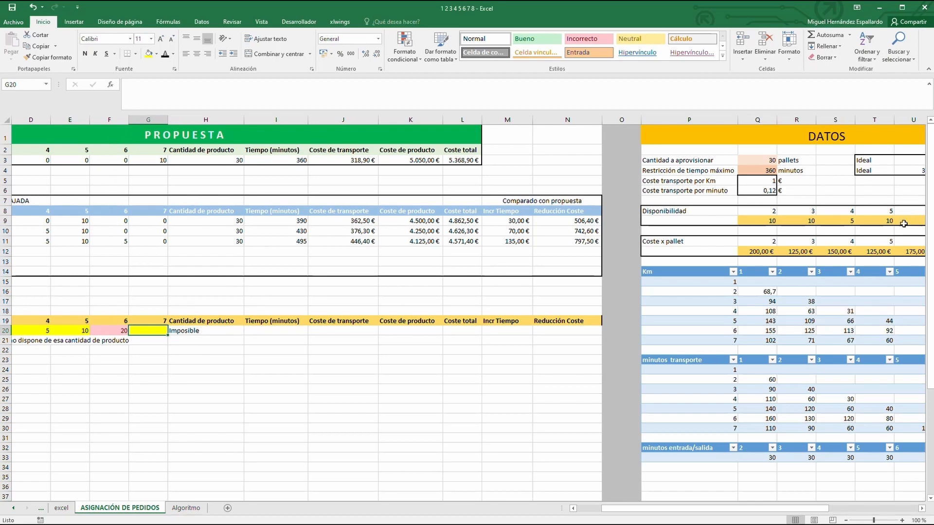
{"action": "left_click_drag", "start_coordinate": [812, 508], "coordinate": [822, 509]}
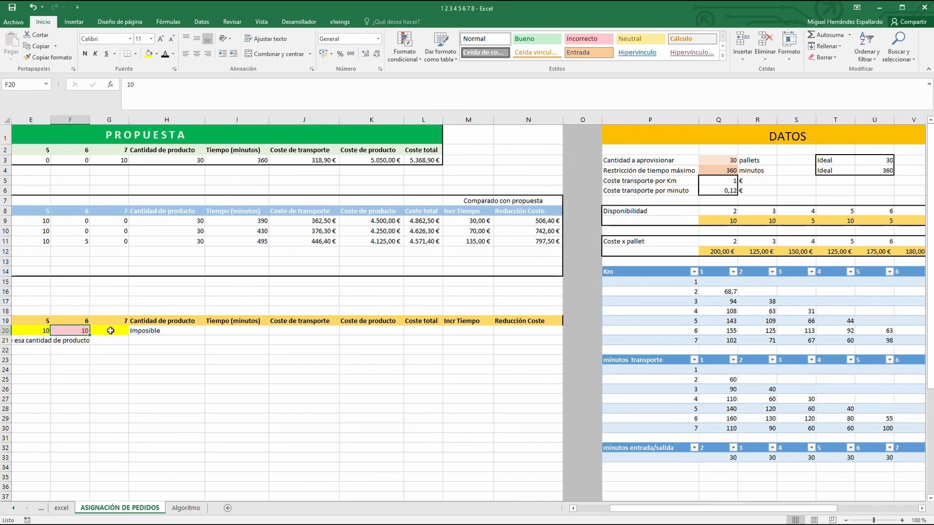
{"action": "key", "text": "Left"}
{"action": "type", "text": "5"}
{"action": "key", "text": "Return"}
{"action": "key", "text": "Up"}
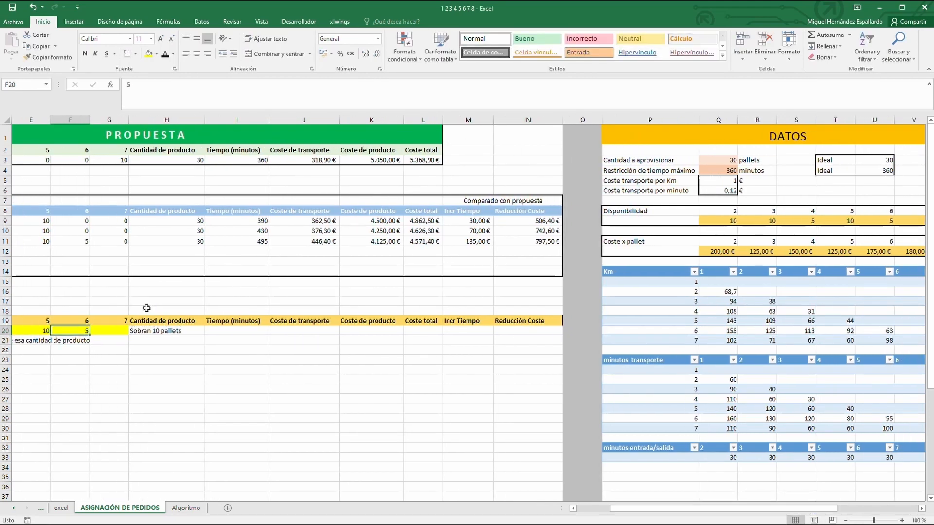
Highlight G20 with light red fill and dark red text when its quantity is greater than =$V$9
{"action": "left_click", "coordinate": [108, 332]}
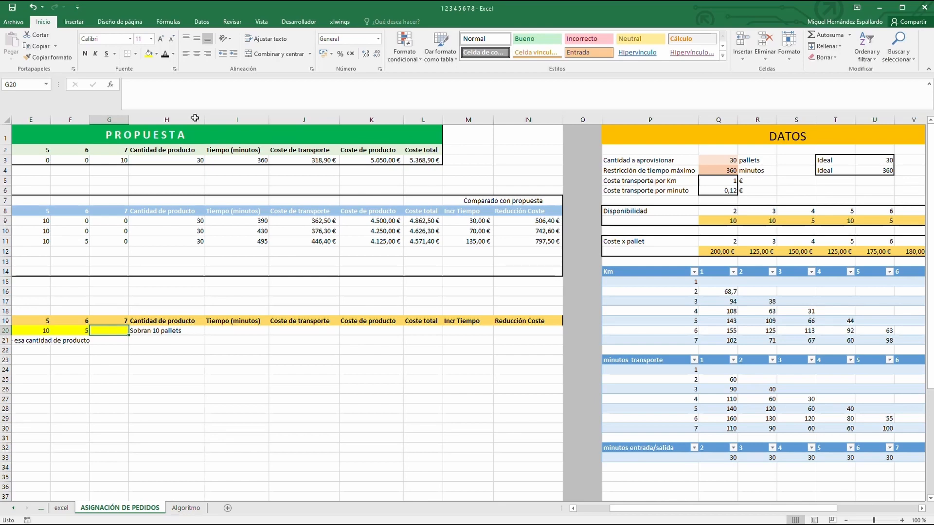
{"action": "left_click", "coordinate": [400, 45]}
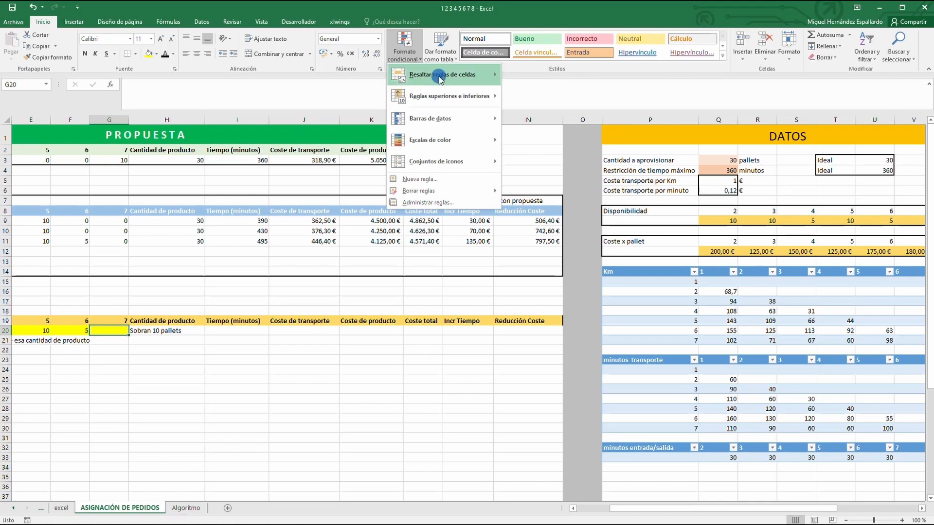
{"action": "mouse_move", "coordinate": [439, 76]}
{"action": "left_click", "coordinate": [531, 75]}
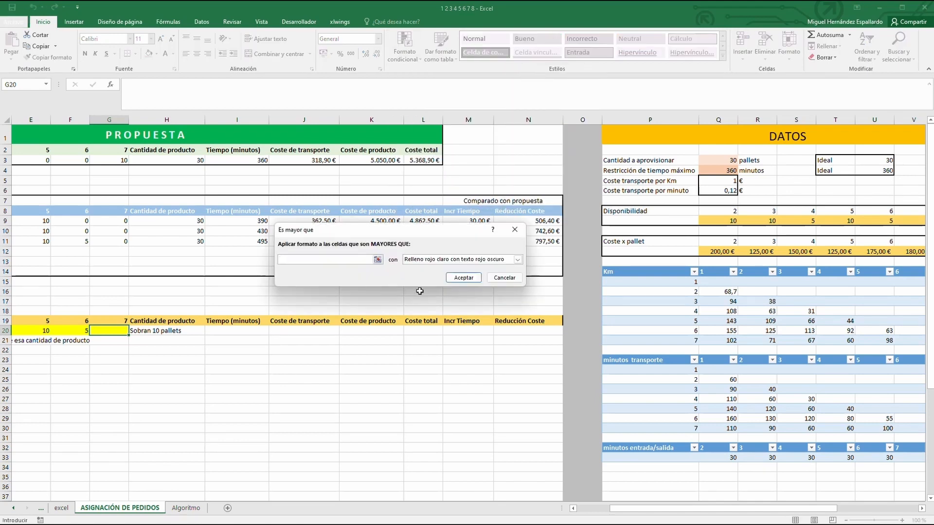
{"action": "left_click", "coordinate": [377, 260]}
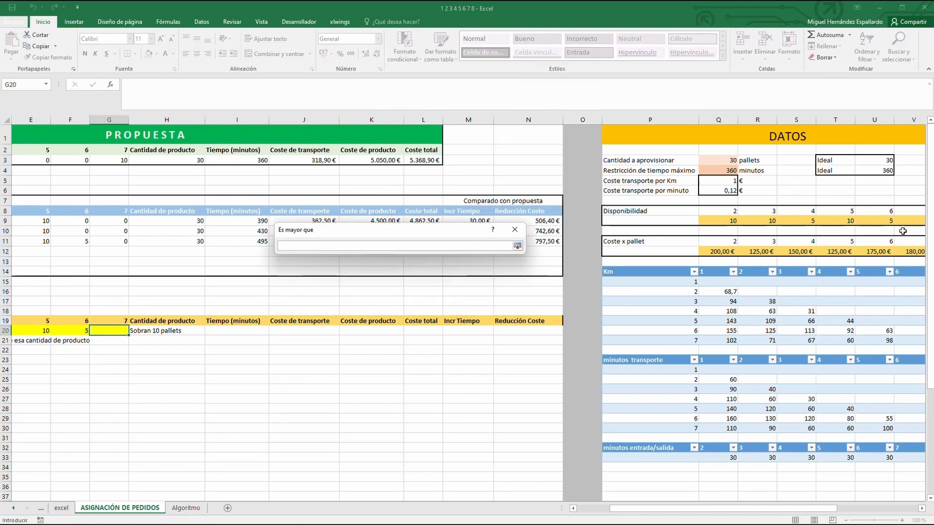
{"action": "left_click", "coordinate": [907, 217]}
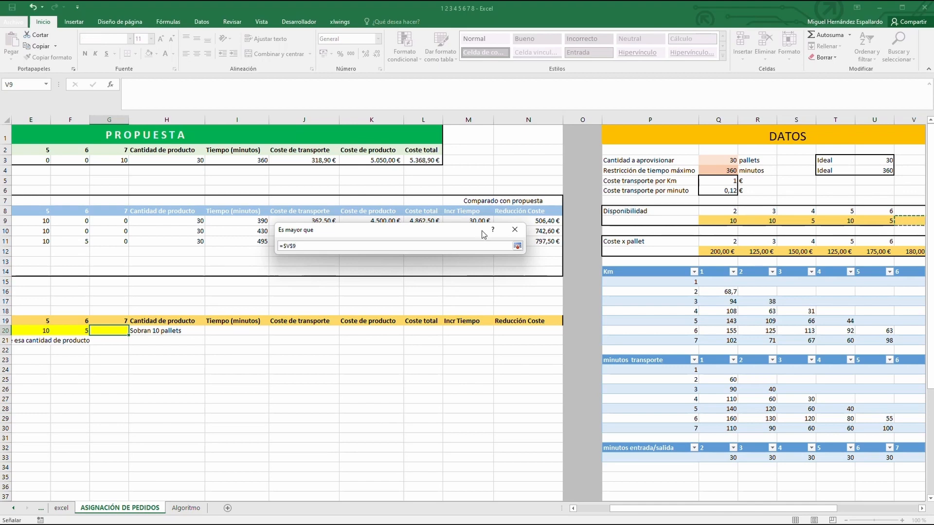
{"action": "left_click", "coordinate": [517, 246]}
{"action": "left_click", "coordinate": [464, 278]}
{"action": "left_click", "coordinate": [233, 397]}
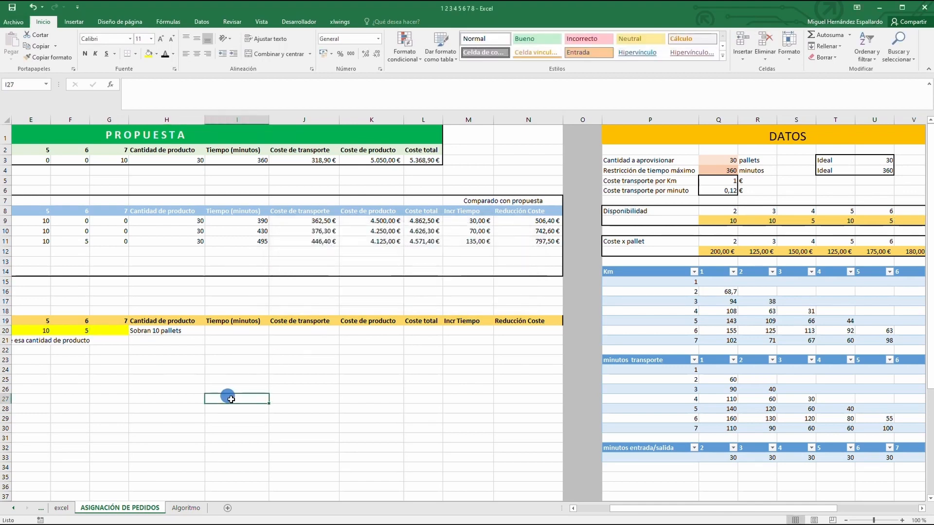
Clear the point 3 quantity in C20 and check the total quantity formula in H20
{"action": "left_click_drag", "start_coordinate": [630, 512], "coordinate": [597, 511]}
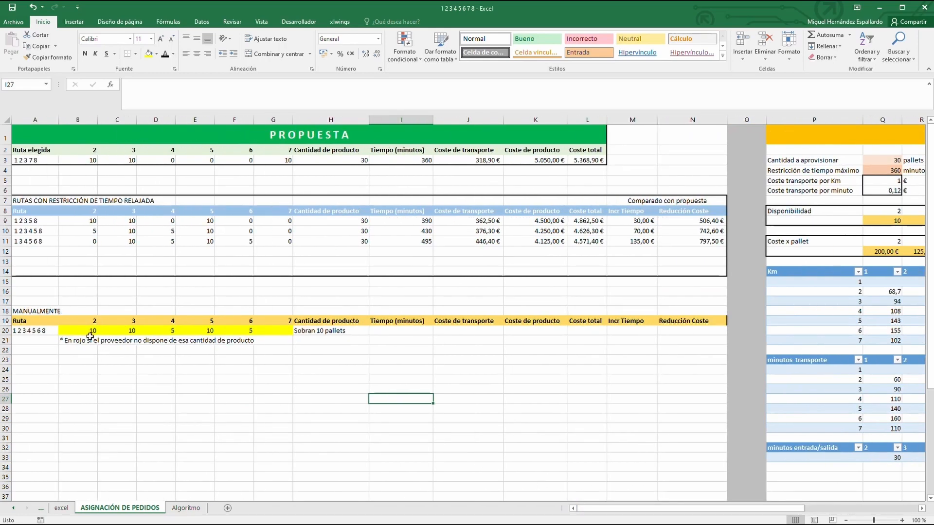
{"action": "left_click", "coordinate": [208, 331]}
{"action": "key", "text": "Left"}
{"action": "key", "text": "Left"}
{"action": "key", "text": "Left"}
{"action": "key", "text": "Right"}
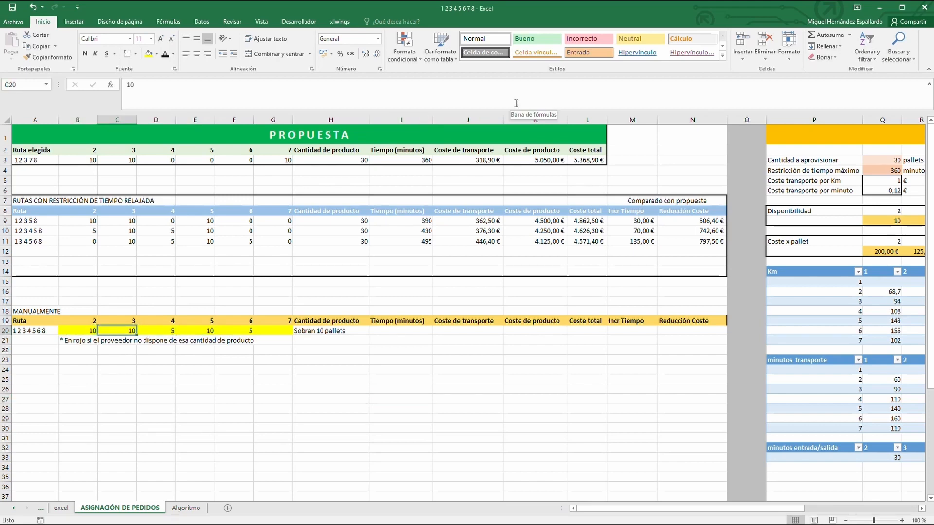
{"action": "key", "text": "Delete"}
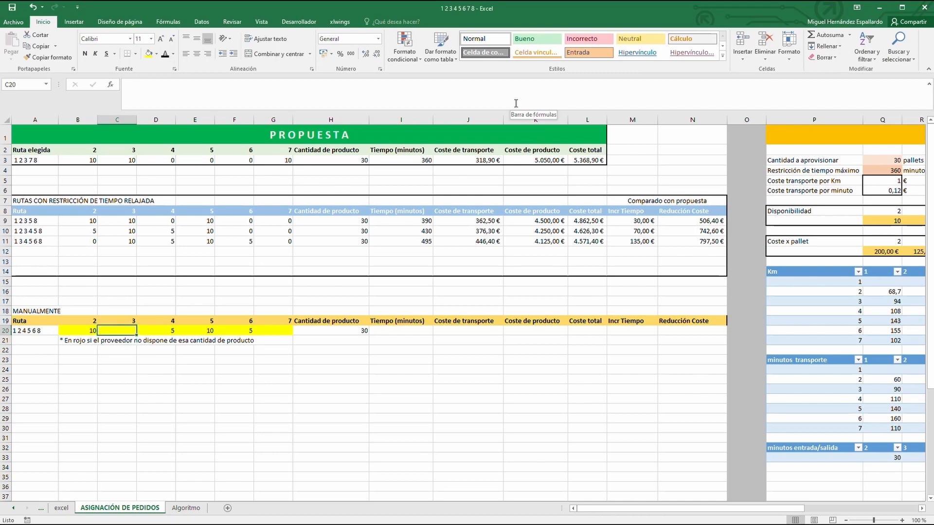
{"action": "key", "text": "Right"}
{"action": "key", "text": "Right"}
{"action": "key", "text": "Right"}
{"action": "key", "text": "Right"}
{"action": "key", "text": "Right"}
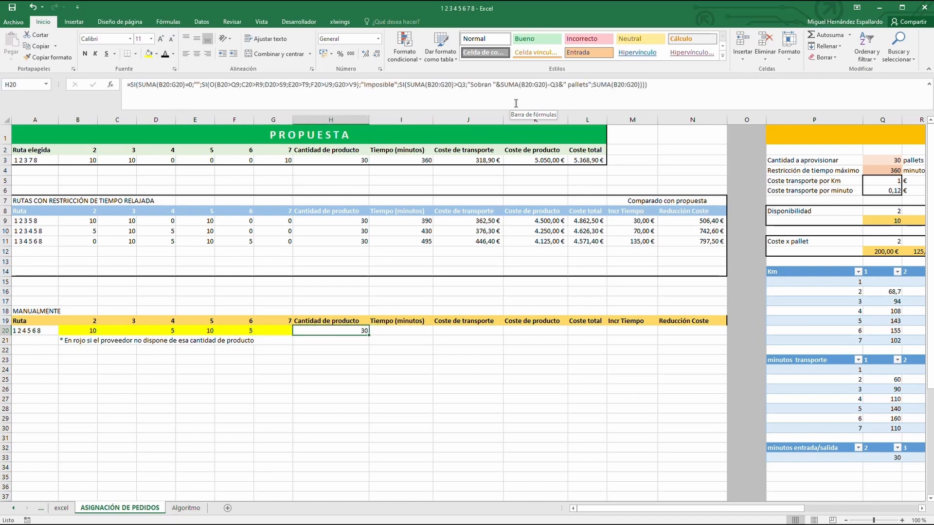
{"action": "key", "text": "Right"}
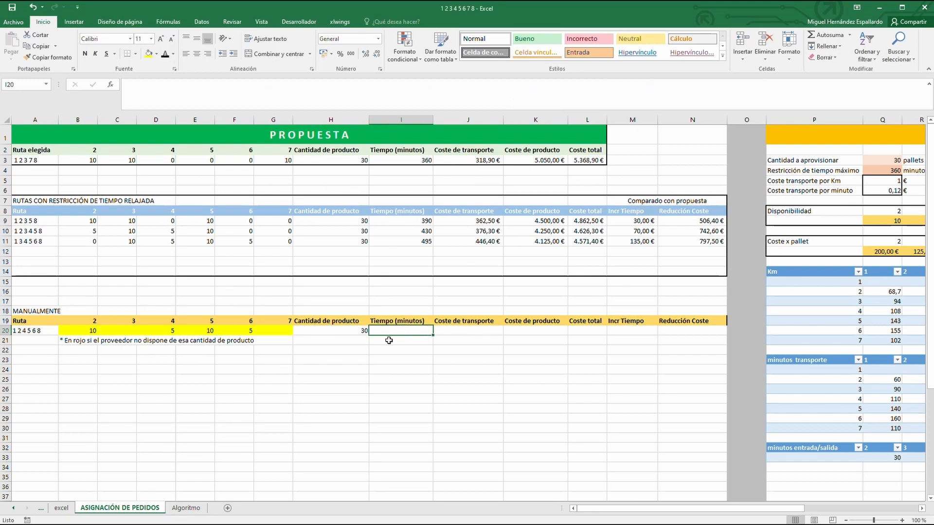
Examine the product availability table on the Algoritmo sheet, including its route column, total minutes column and table name
{"action": "left_click", "coordinate": [19, 333]}
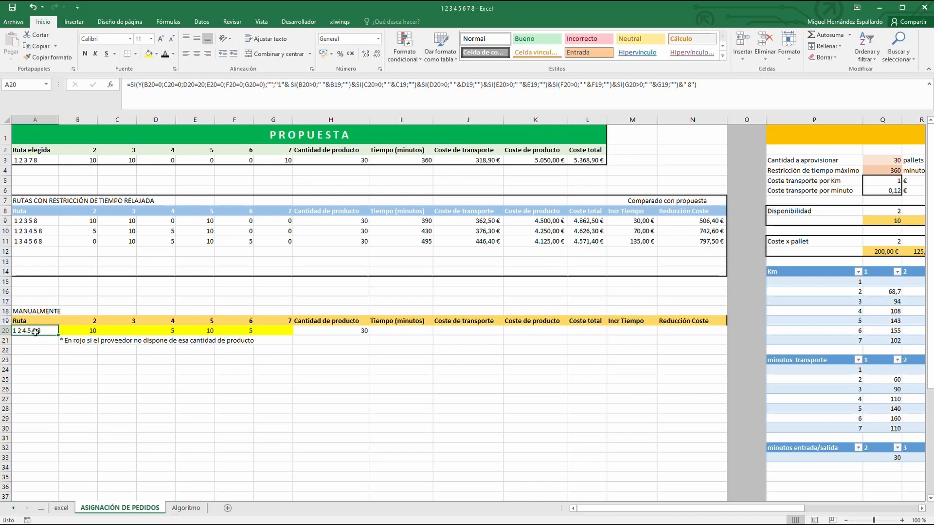
{"action": "left_click", "coordinate": [188, 509]}
{"action": "left_click", "coordinate": [881, 514]}
{"action": "left_click_drag", "start_coordinate": [883, 516], "coordinate": [696, 517]}
{"action": "left_click_drag", "start_coordinate": [234, 136], "coordinate": [696, 321]}
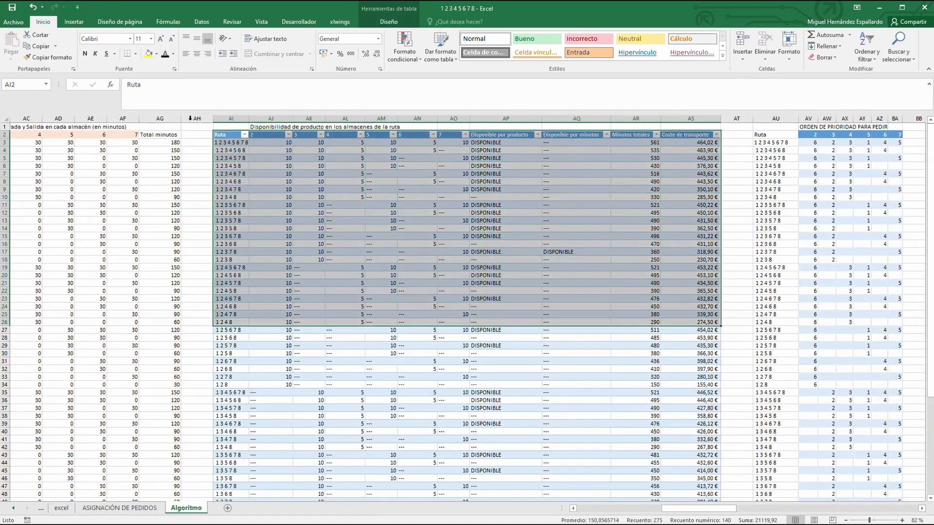
{"action": "left_click", "coordinate": [231, 143]}
{"action": "left_click_drag", "start_coordinate": [230, 169], "coordinate": [244, 259]}
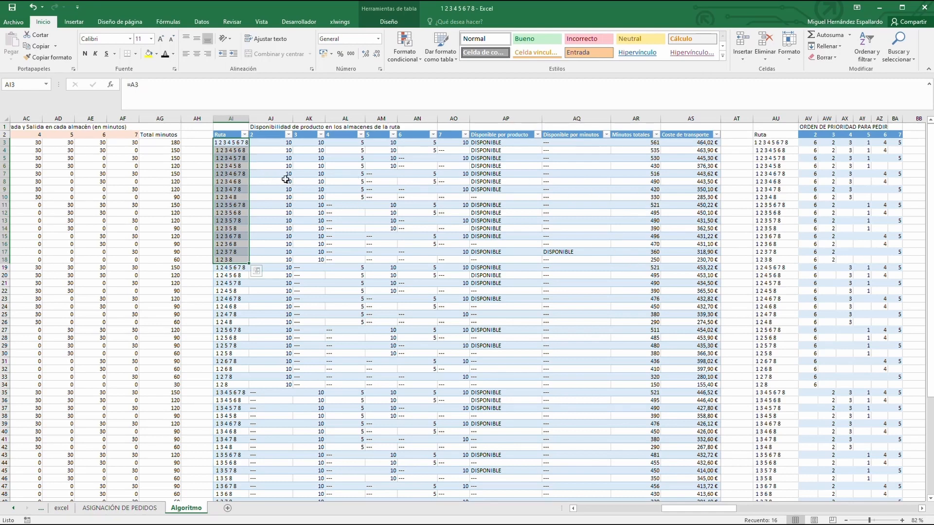
{"action": "left_click", "coordinate": [423, 181]}
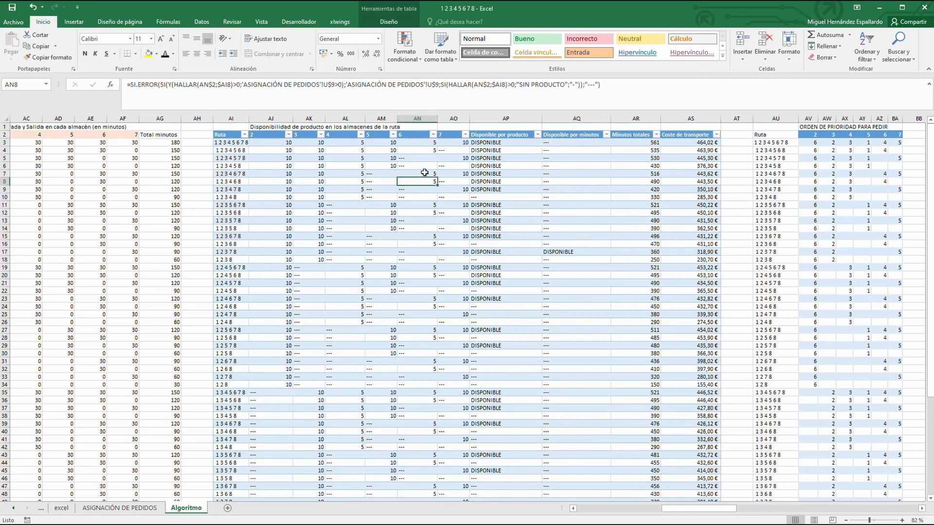
{"action": "left_click", "coordinate": [389, 22]}
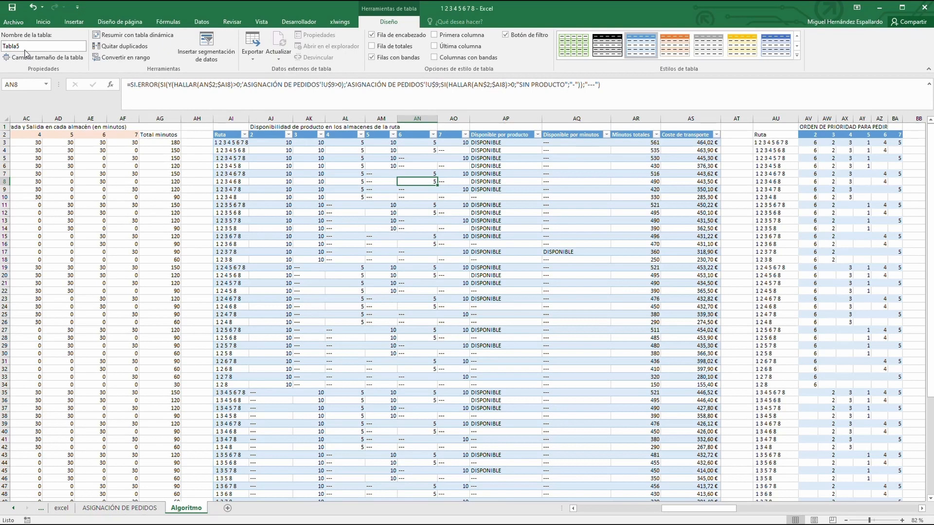
Enter =BUSCARV(A20;Tabla5;10;FALSO) in I20 of ASIGNACIÓN DE PEDIDOS to look up the manual route's time
{"action": "left_click", "coordinate": [135, 510]}
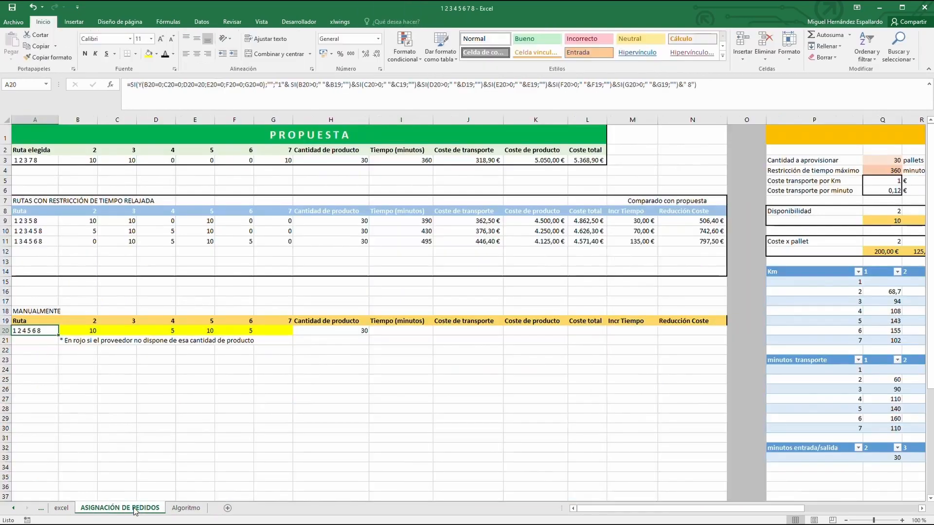
{"action": "left_click", "coordinate": [401, 331]}
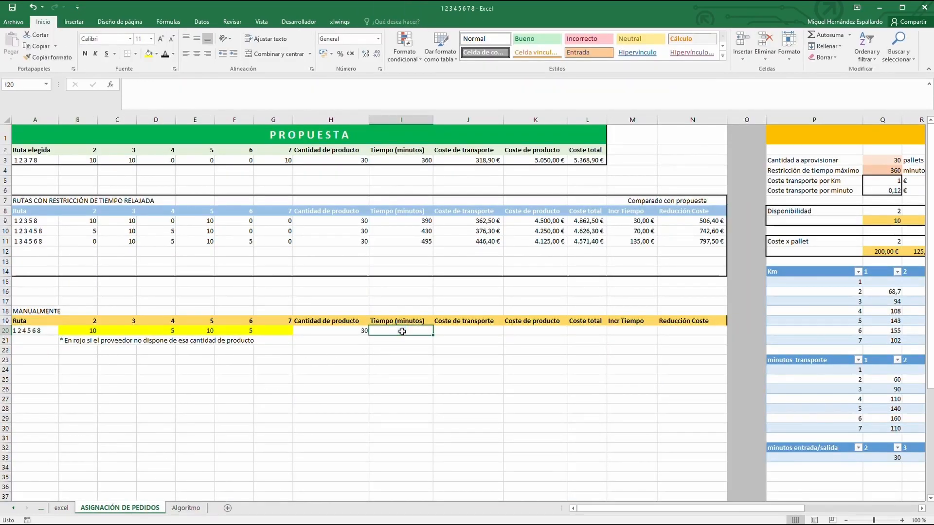
{"action": "type", "text": "="}
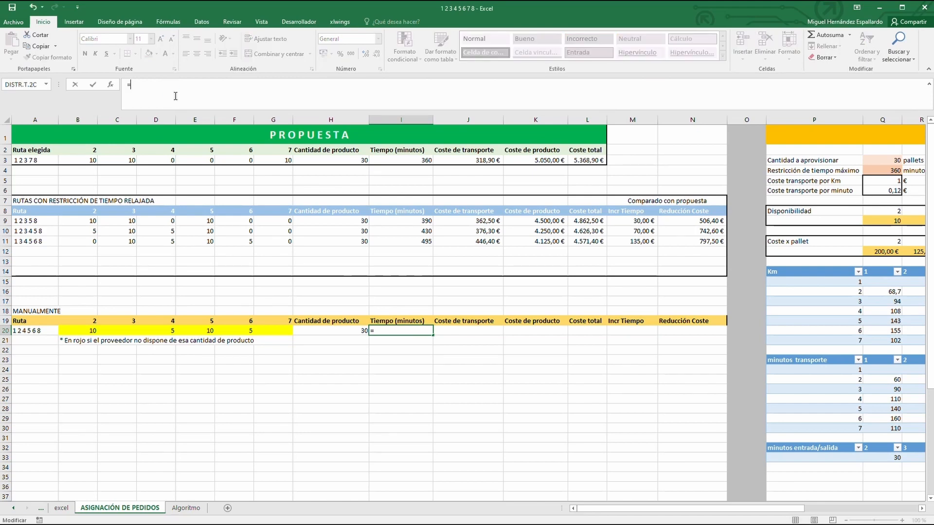
{"action": "type", "text": "buscarv("}
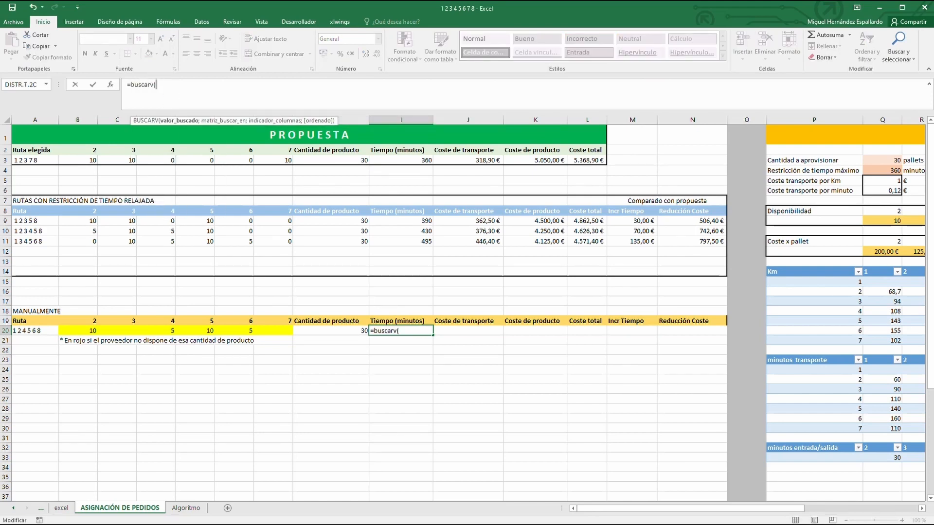
{"action": "left_click", "coordinate": [39, 331]}
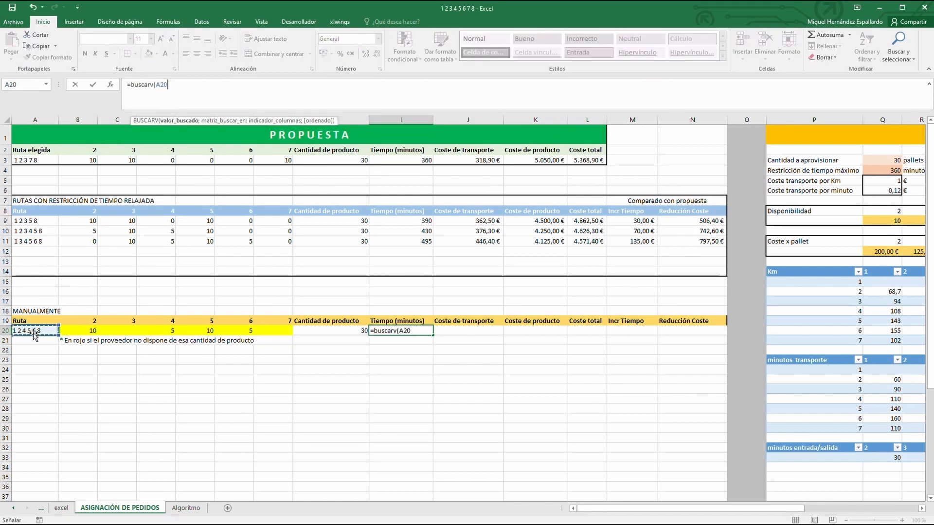
{"action": "type", "text": ";"}
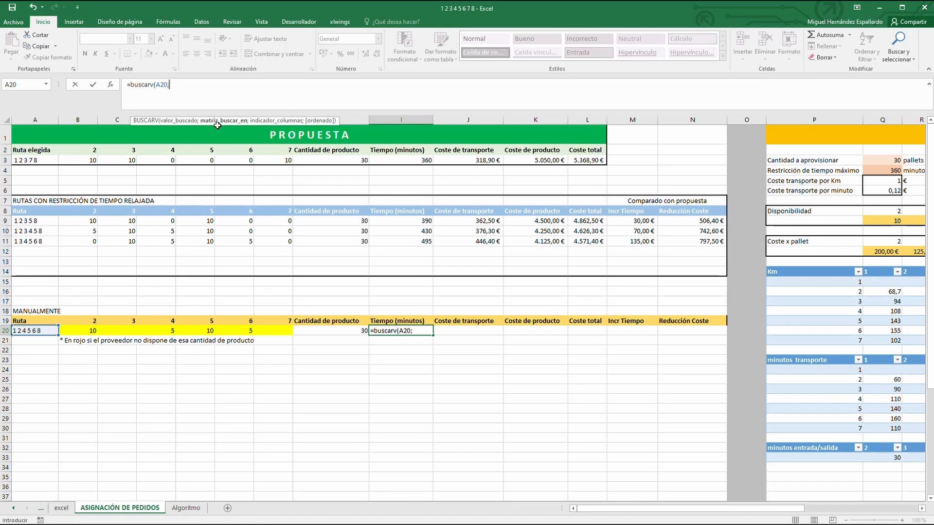
{"action": "type", "text": "Tabla"}
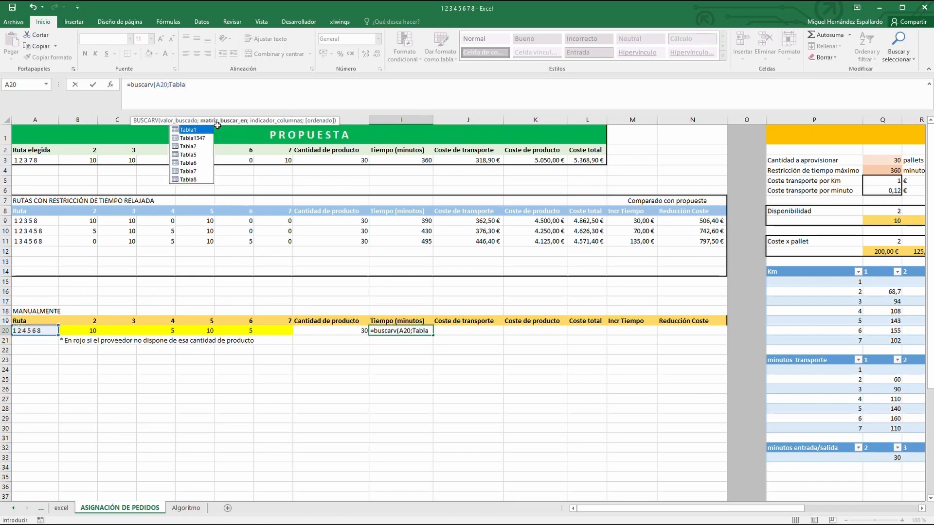
{"action": "type", "text": "5;10;"}
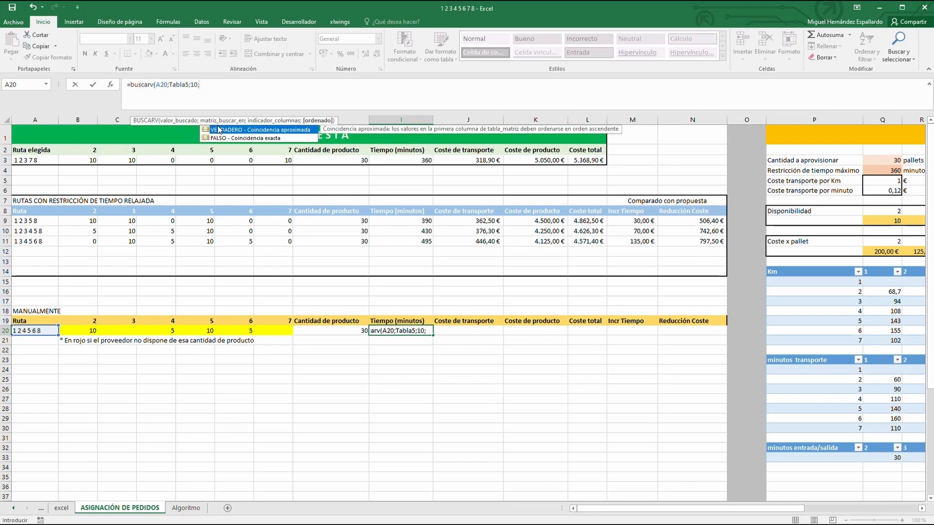
{"action": "type", "text": "falso)"}
{"action": "key", "text": "Return"}
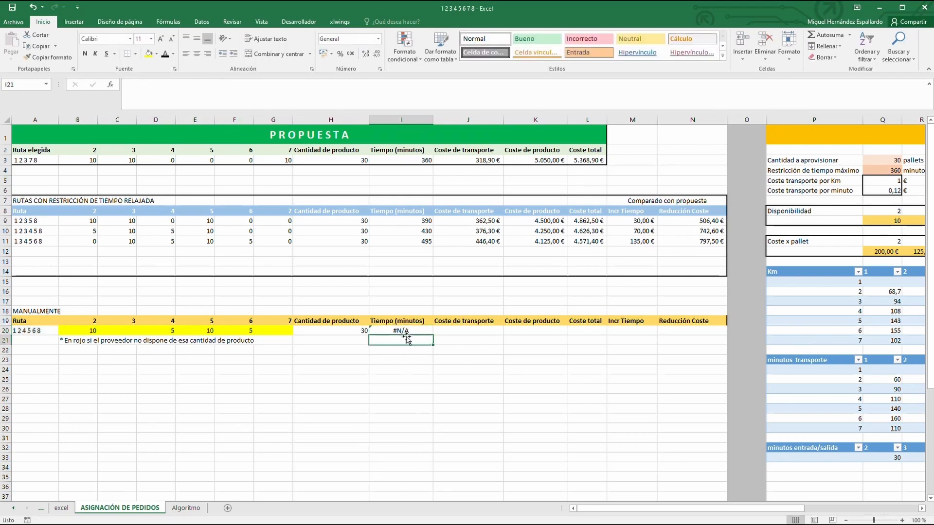
{"action": "left_click", "coordinate": [406, 323]}
{"action": "left_click", "coordinate": [404, 331]}
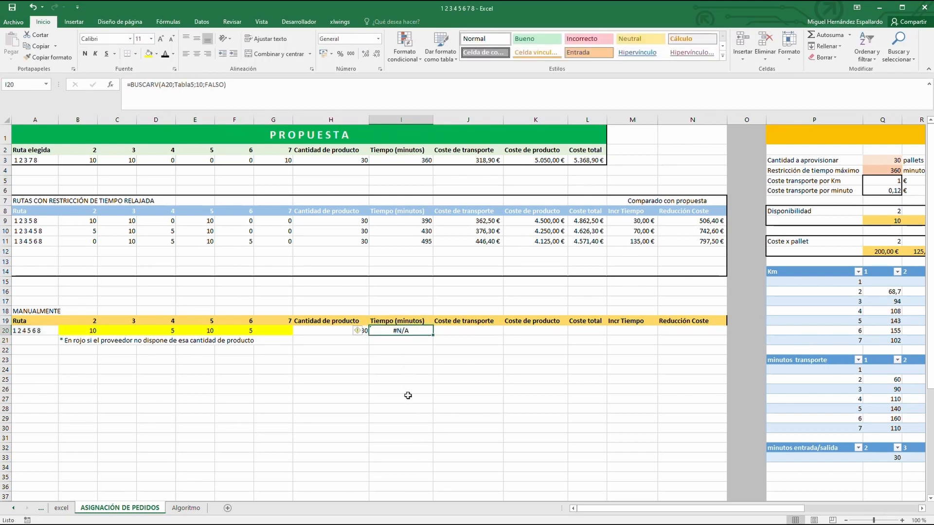
Examine the route entries in Tabla5 on the Algoritmo sheet and trace them to their source in column A
{"action": "left_click", "coordinate": [186, 508]}
{"action": "left_click", "coordinate": [229, 283]}
{"action": "left_click", "coordinate": [227, 276]}
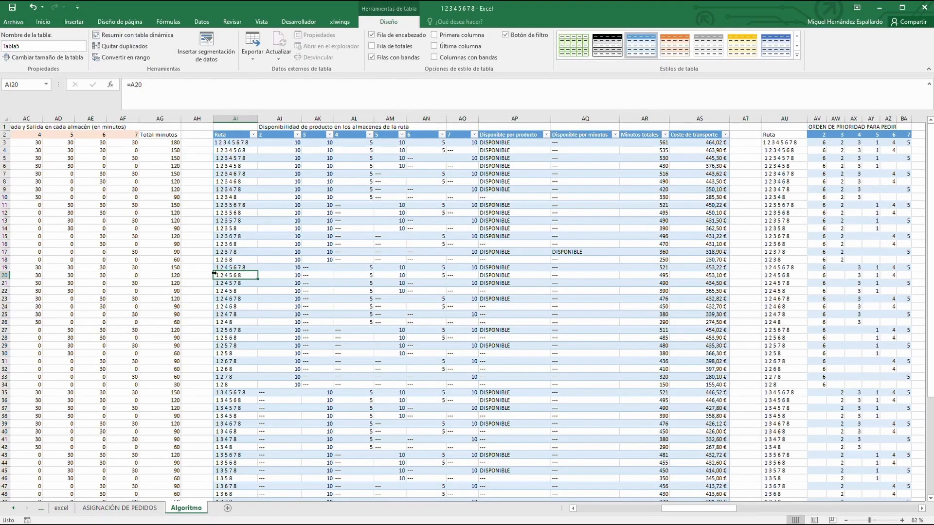
{"action": "left_click", "coordinate": [215, 142]}
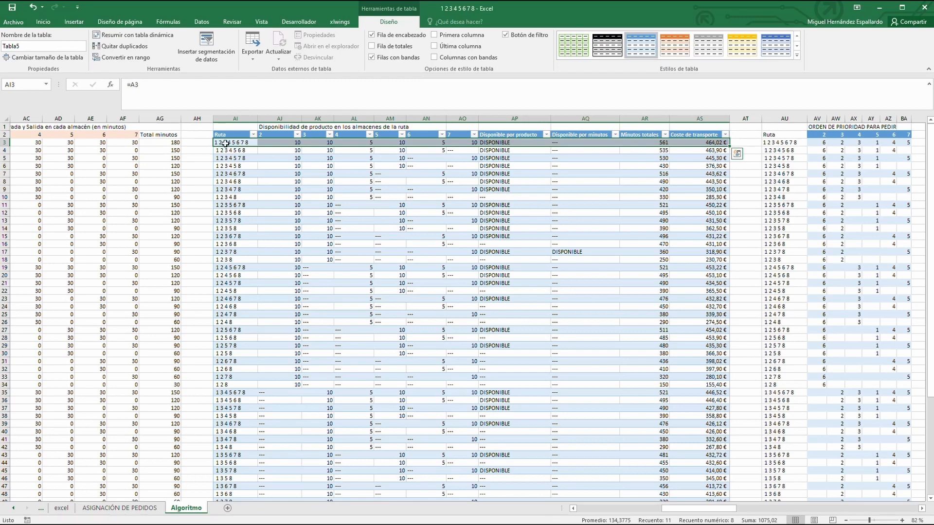
{"action": "left_click", "coordinate": [235, 142]}
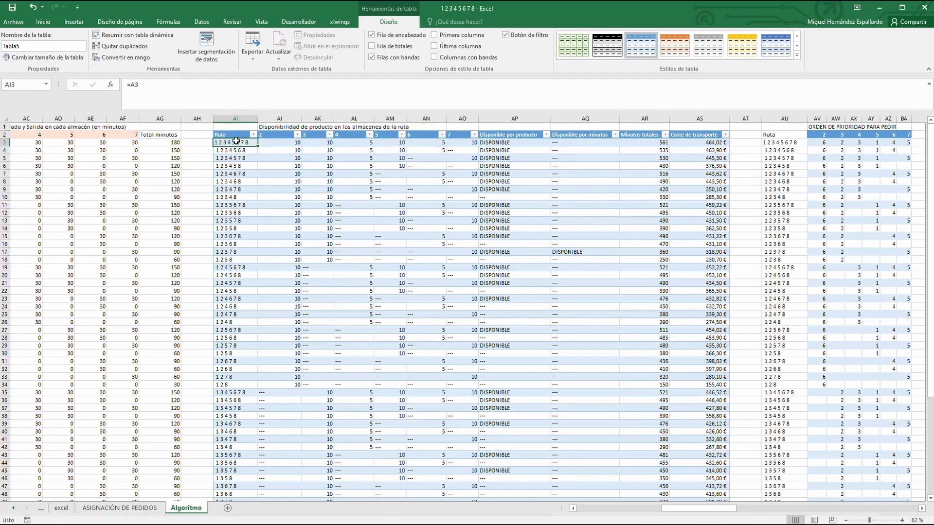
{"action": "left_click", "coordinate": [771, 142]}
{"action": "left_click_drag", "start_coordinate": [699, 509], "coordinate": [605, 508]}
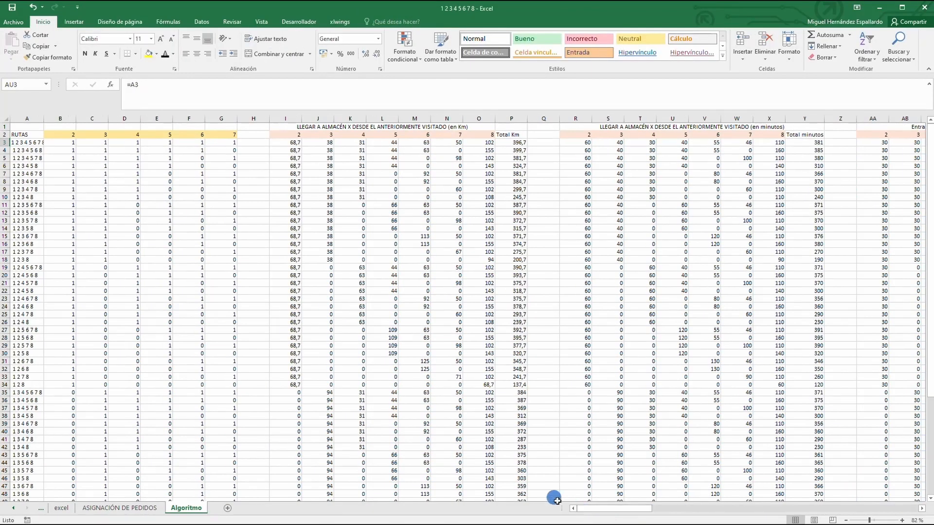
Widen the RUTAS column A slightly and check the route texts in A3 and A4 for leading spaces
{"action": "left_click_drag", "start_coordinate": [43, 119], "coordinate": [54, 119]}
{"action": "left_click", "coordinate": [30, 149]}
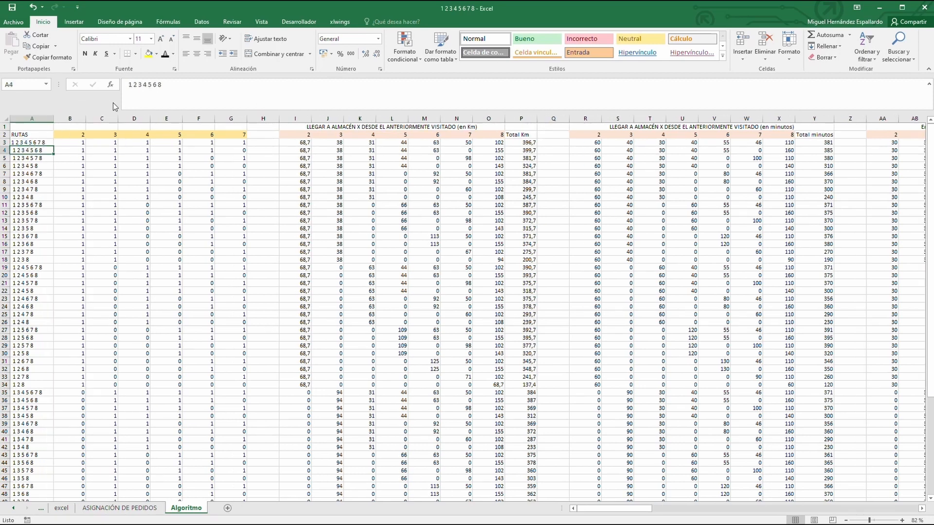
{"action": "left_click", "coordinate": [131, 85]}
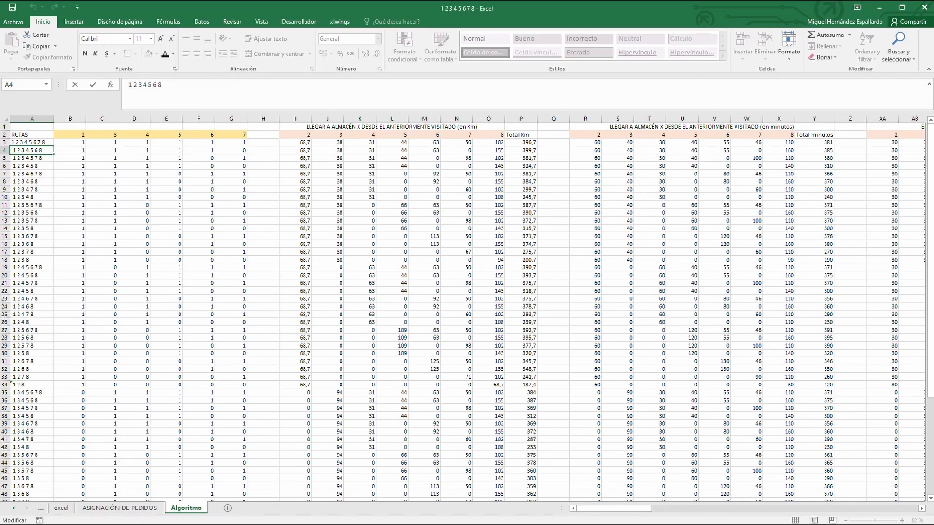
{"action": "left_click", "coordinate": [24, 142]}
{"action": "left_click", "coordinate": [123, 85]}
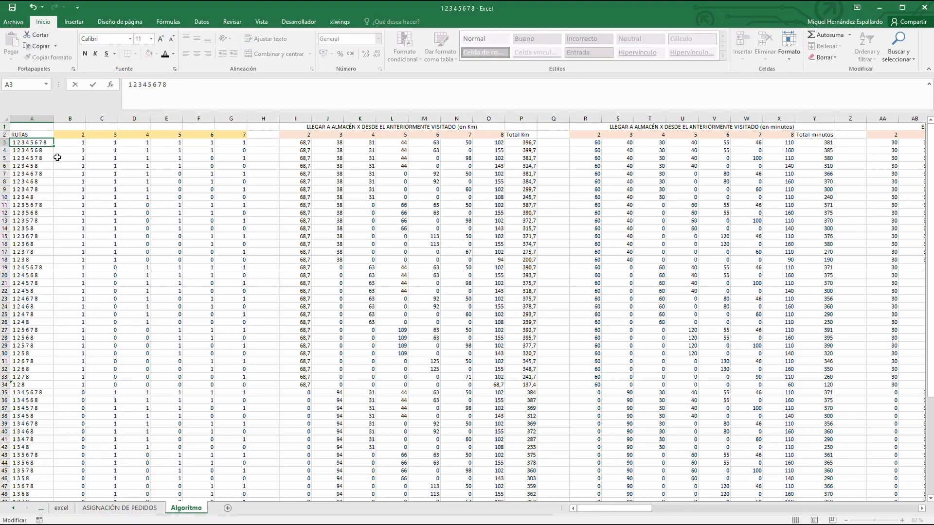
{"action": "left_click", "coordinate": [35, 158]}
{"action": "left_click_drag", "start_coordinate": [604, 515], "coordinate": [671, 491]}
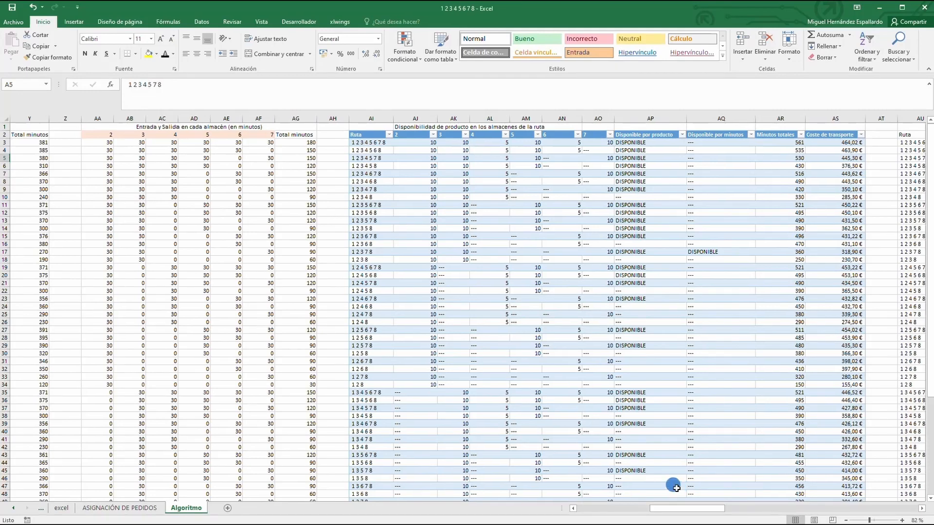
Add a leading space before the 1 in the A20 route formula on ASIGNACIÓN DE PEDIDOS and check the time lookup in I20
{"action": "left_click", "coordinate": [119, 508]}
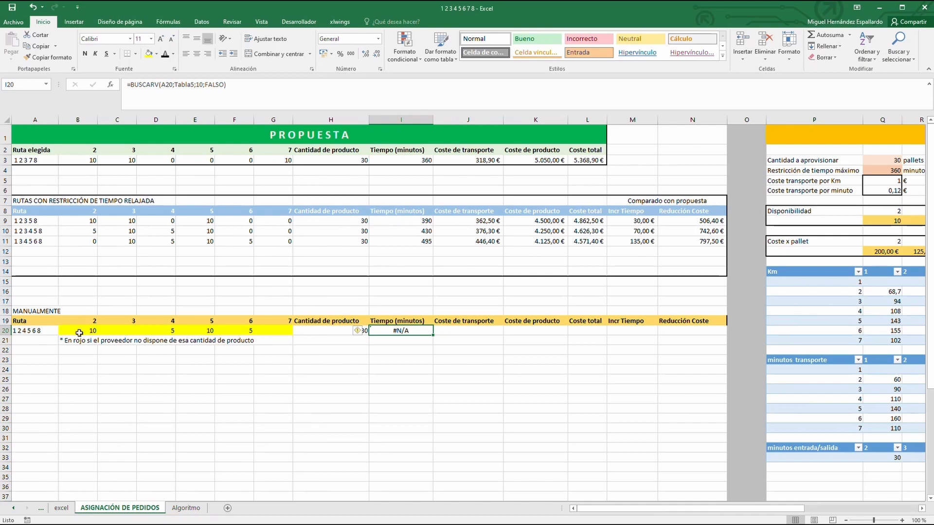
{"action": "left_click", "coordinate": [25, 333]}
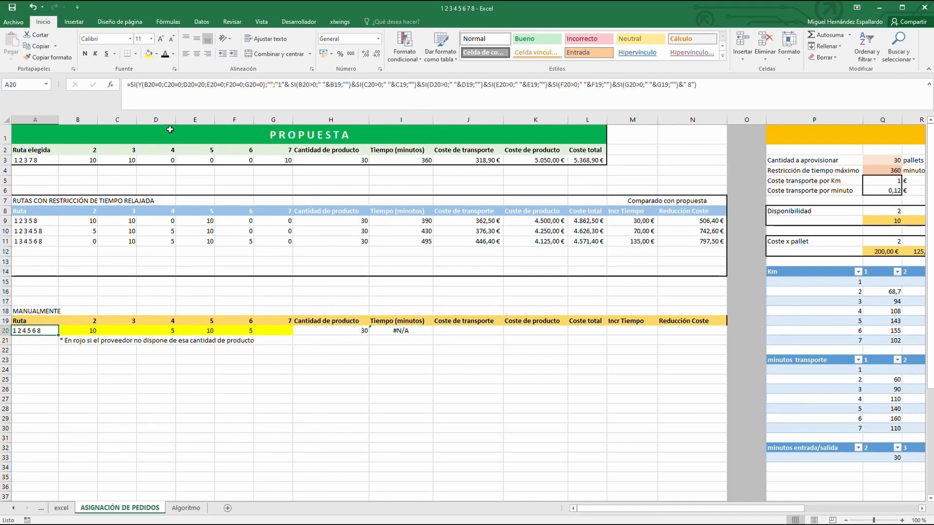
{"action": "left_click", "coordinate": [279, 84]}
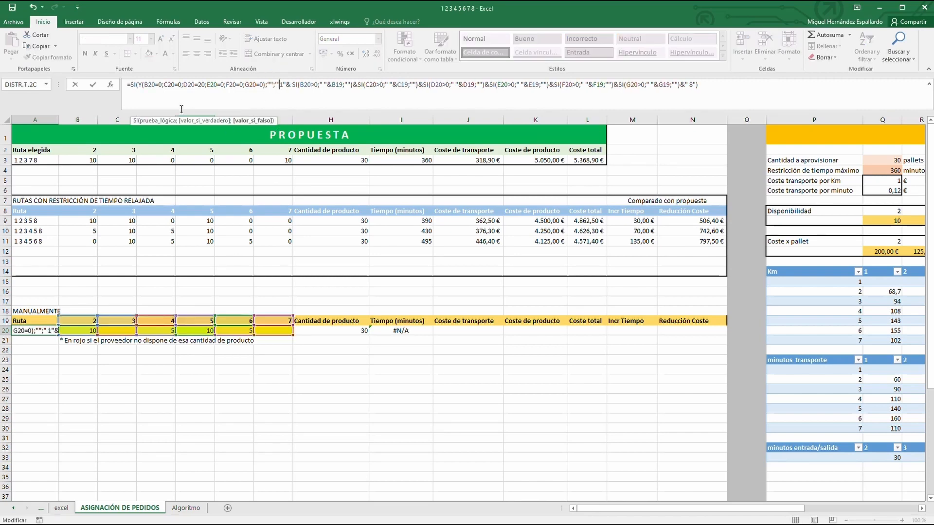
{"action": "left_click", "coordinate": [93, 84]}
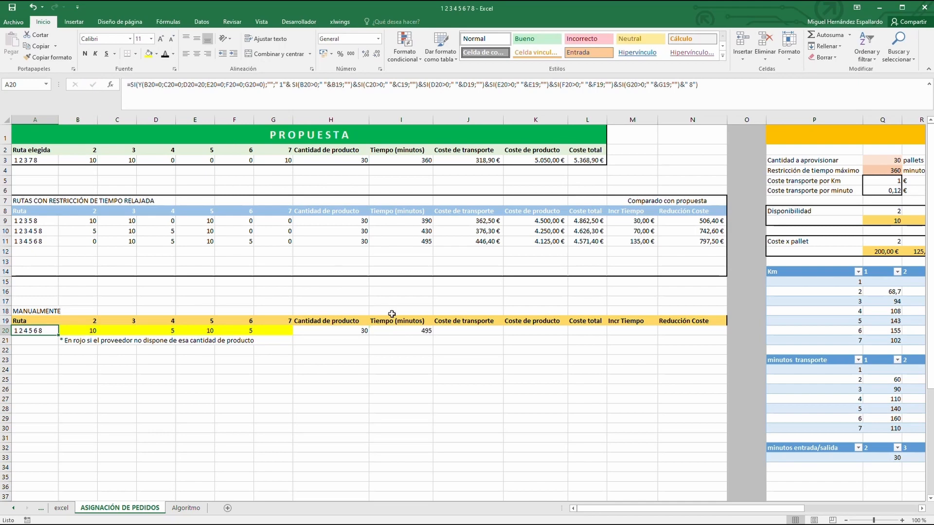
{"action": "left_click", "coordinate": [403, 329]}
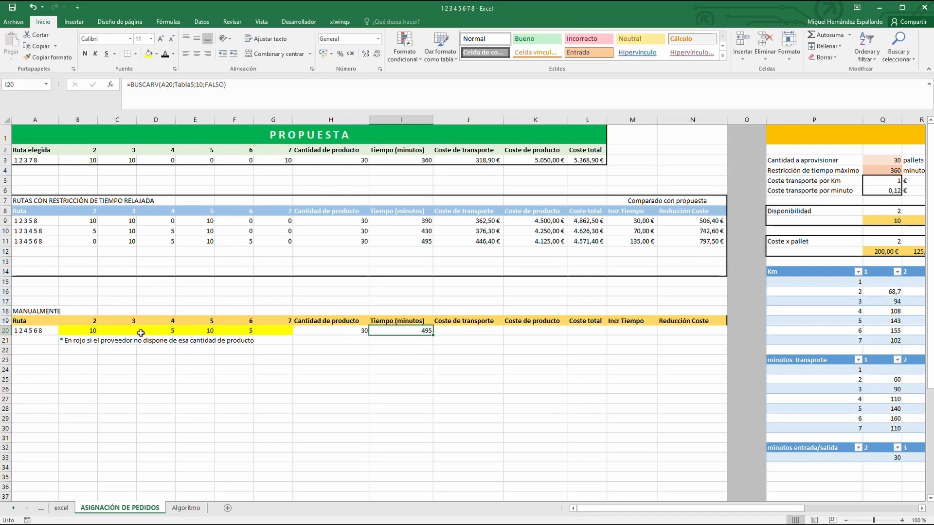
Clear the manual quantities in B20:G20, then enter 250 for point 2 and 10 for point 3 to test the formulas
{"action": "left_click_drag", "start_coordinate": [92, 329], "coordinate": [270, 326]}
{"action": "key", "text": "Delete"}
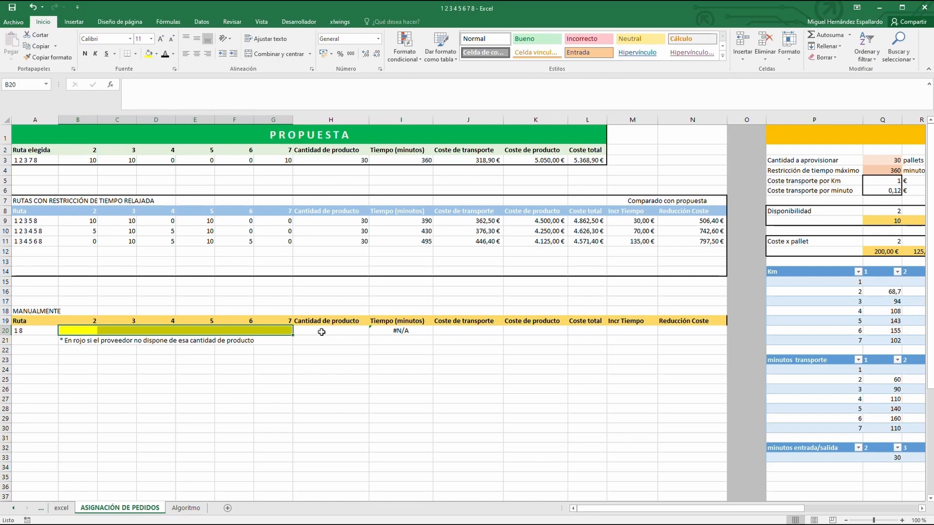
{"action": "left_click", "coordinate": [76, 331]}
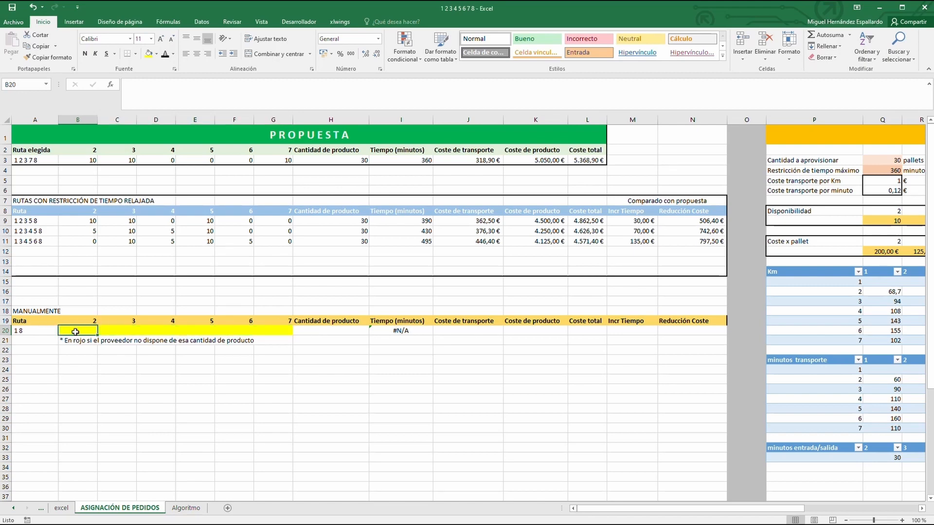
{"action": "type", "text": "250"}
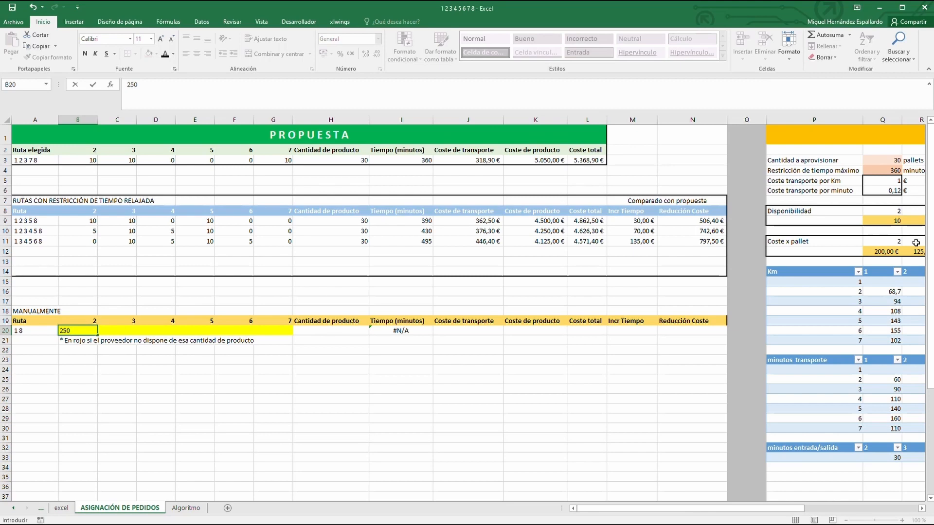
{"action": "key", "text": "Tab"}
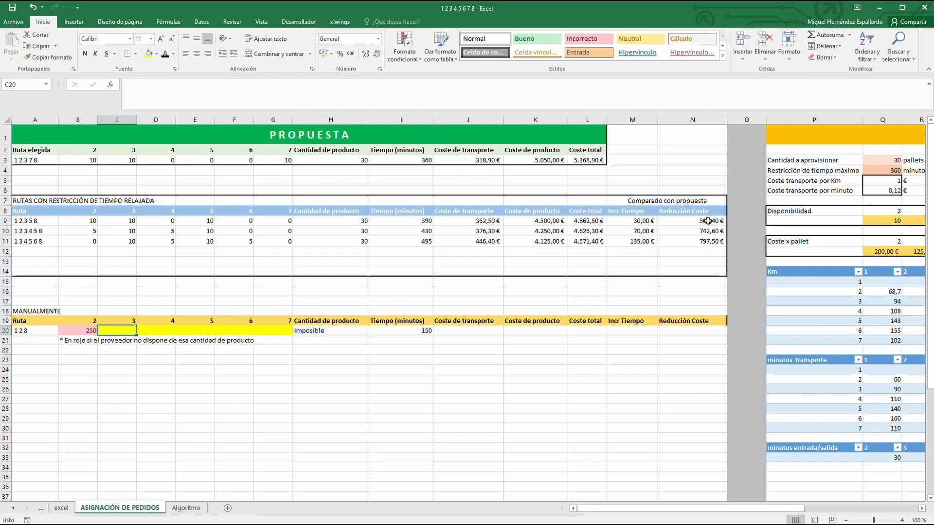
{"action": "type", "text": "10"}
{"action": "key", "text": "Tab"}
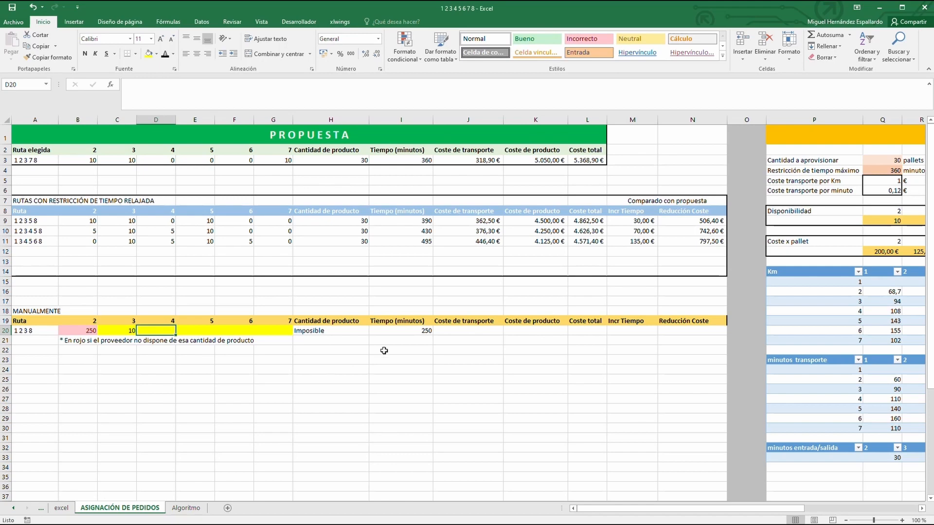
Begin wrapping the I20 time lookup in an SI function whose test is A20=""
{"action": "left_click", "coordinate": [393, 332]}
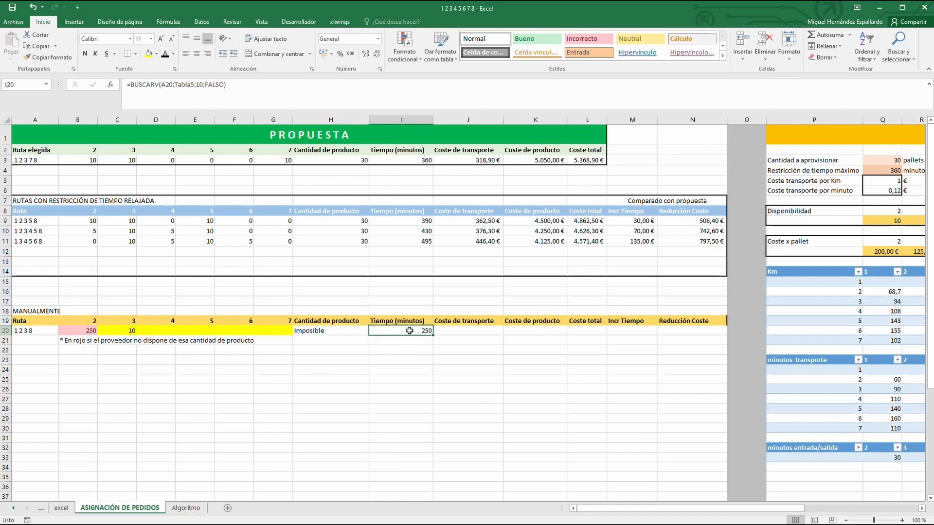
{"action": "left_click", "coordinate": [130, 85]}
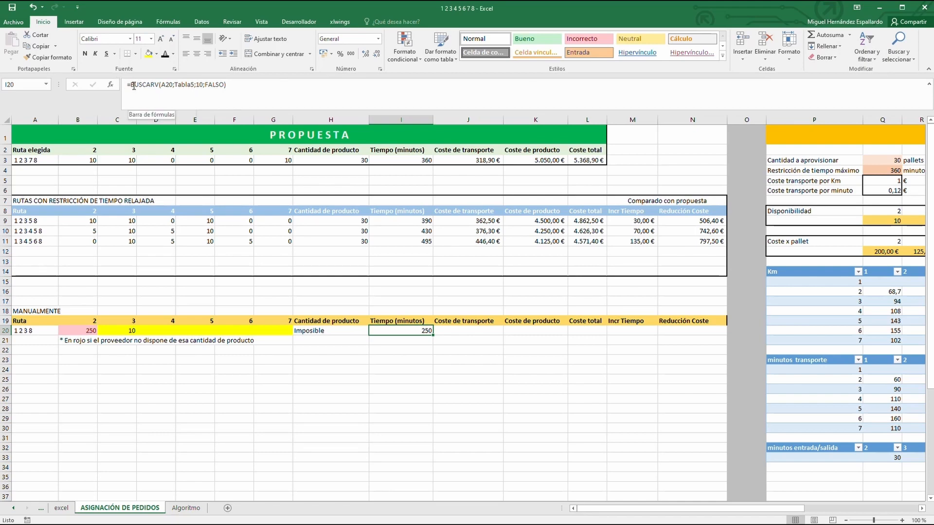
{"action": "type", "text": "si("}
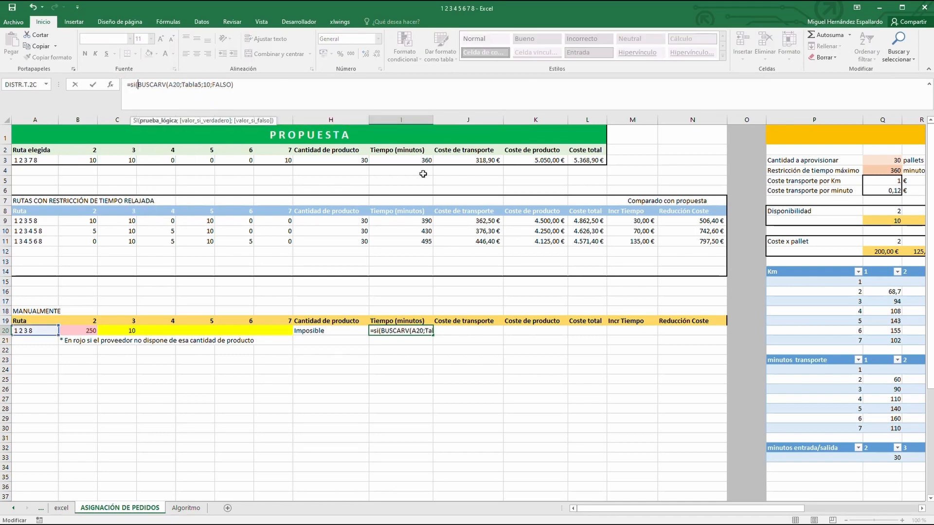
{"action": "type", "text": "a20"}
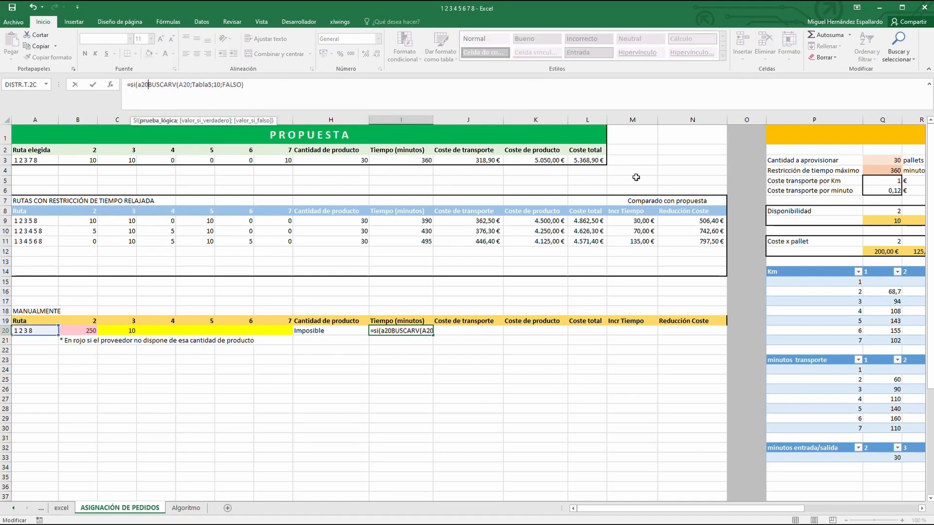
{"action": "type", "text": "="}
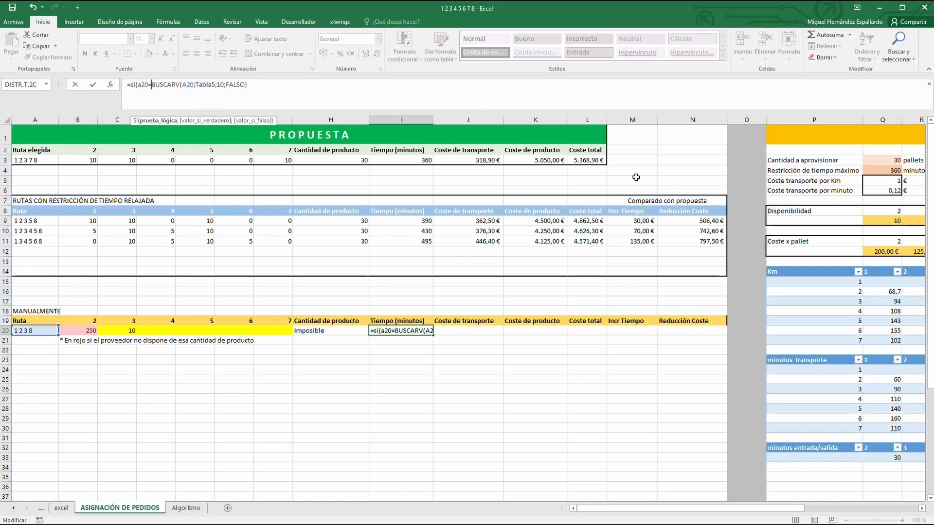
{"action": "type", "text": "\"\""}
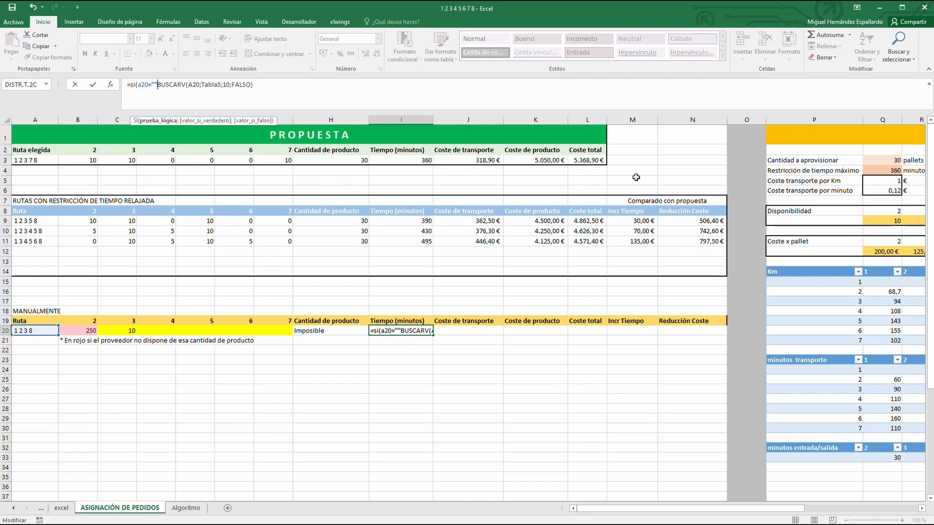
Nest the I20 test in an O function and add the second condition H20="Imposible"
{"action": "key", "text": "Left"}
{"action": "key", "text": "Left"}
{"action": "type", "text": "o"}
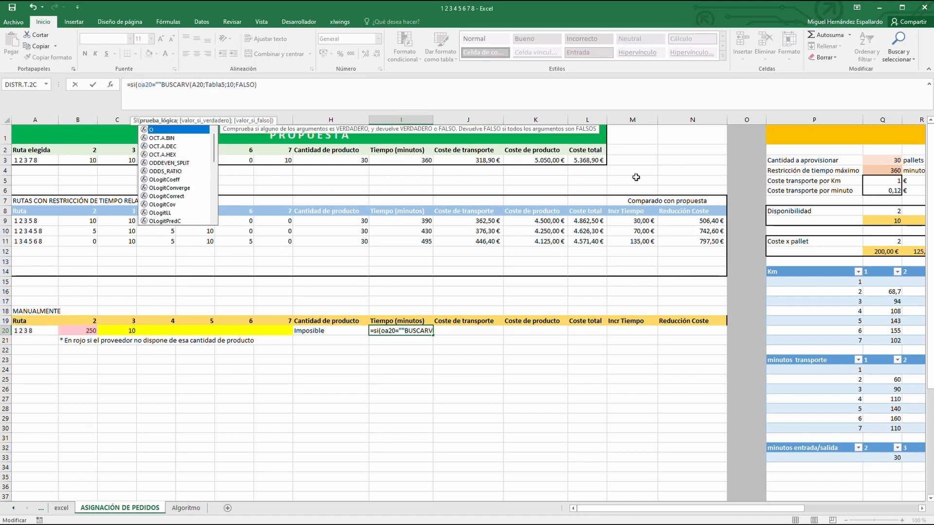
{"action": "type", "text": "("}
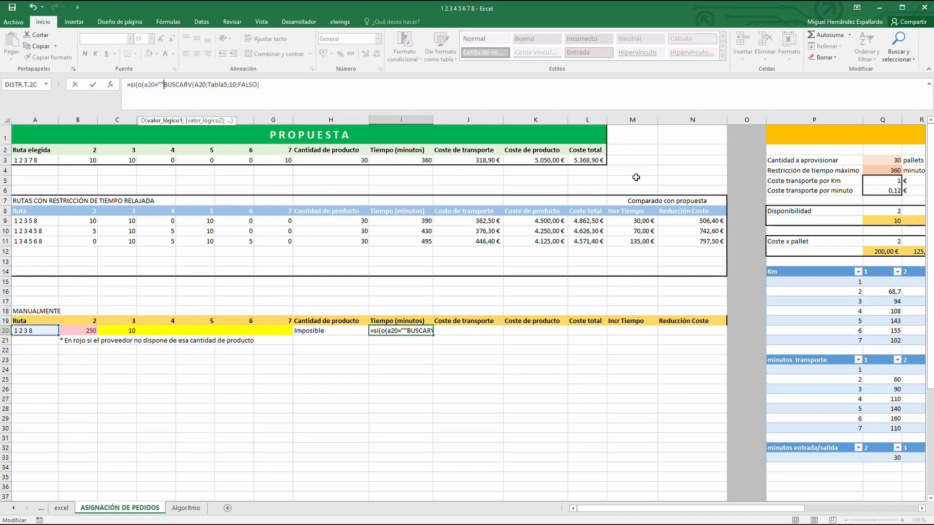
{"action": "type", "text": ";"}
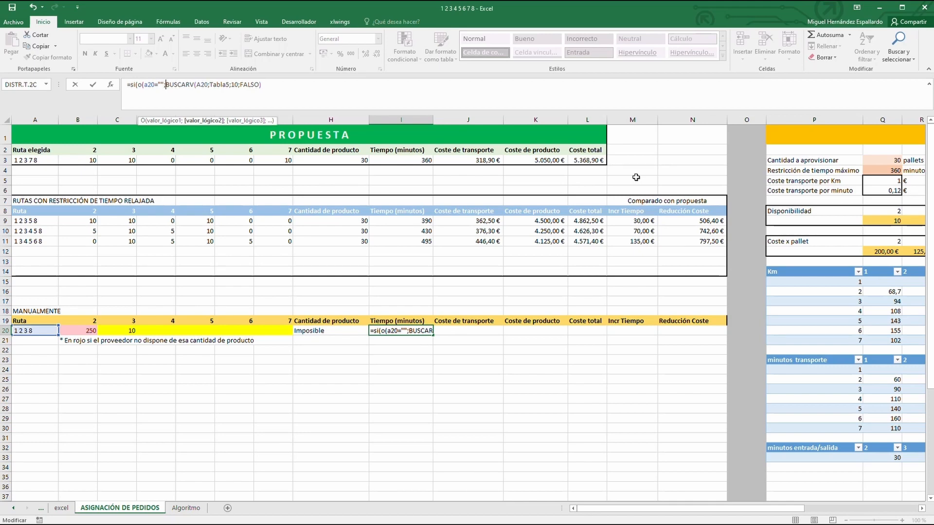
{"action": "type", "text": "h20"}
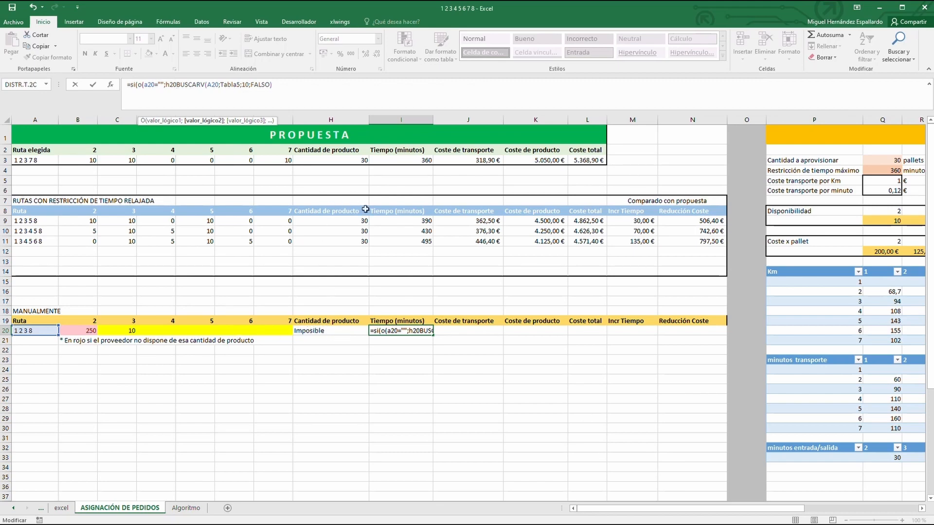
{"action": "type", "text": "="}
{"action": "type", "text": "\"Imposibl"}
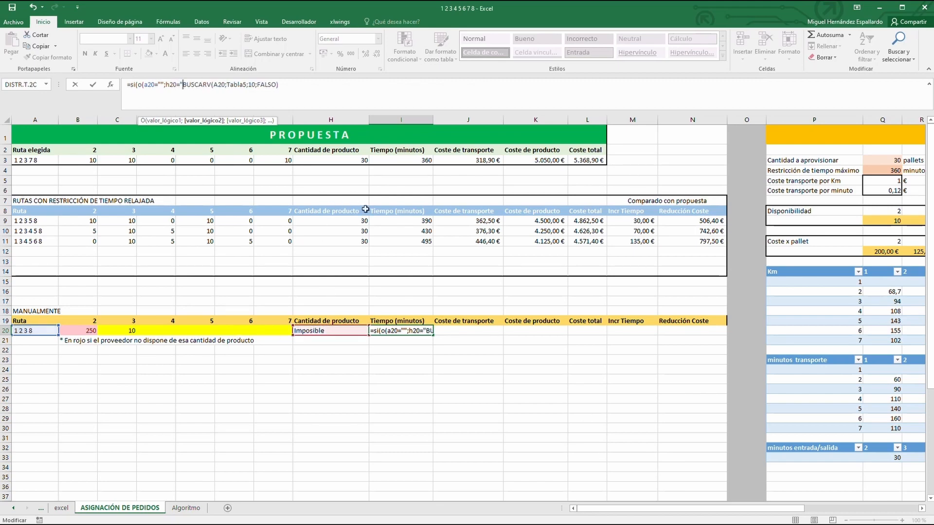
{"action": "type", "text": "e\""}
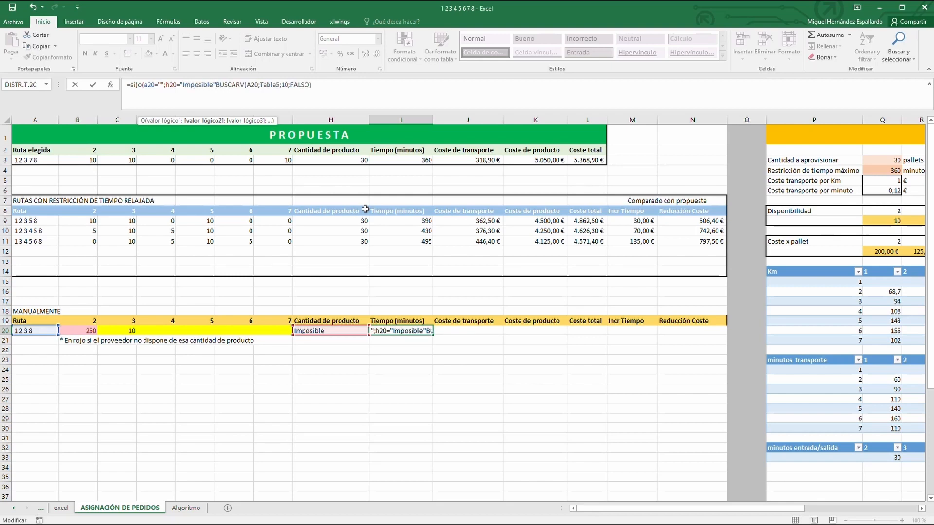
Add a third condition to the O function in I20: EXTRAE(H20;1;6)="Sobran"
{"action": "type", "text": ";"}
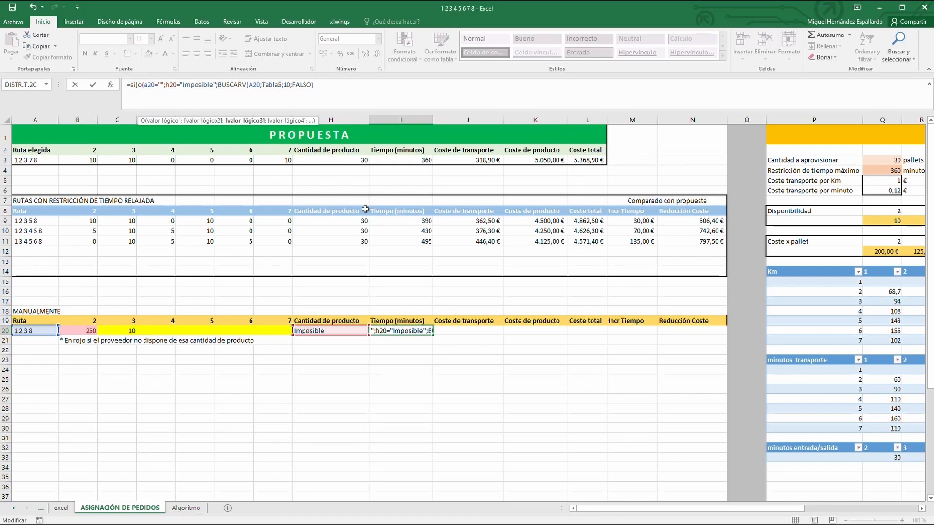
{"action": "type", "text": "extra"}
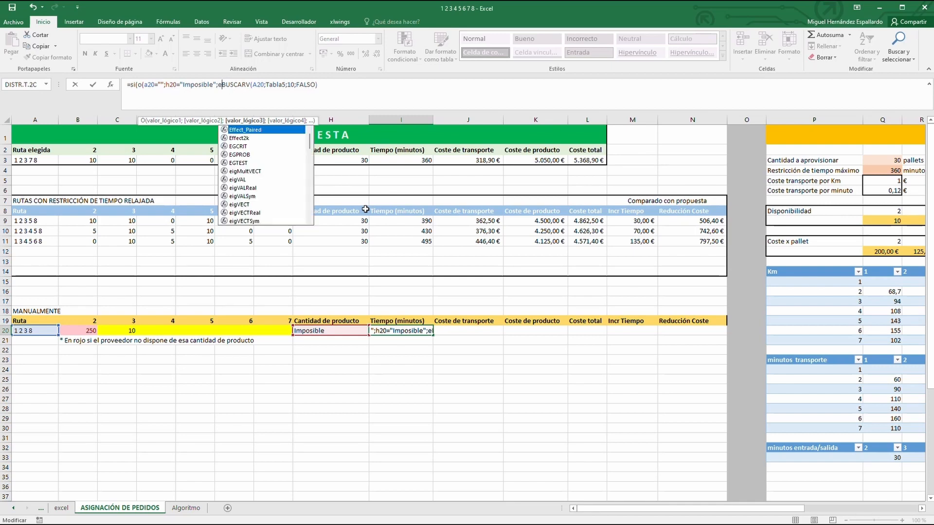
{"action": "type", "text": "e"}
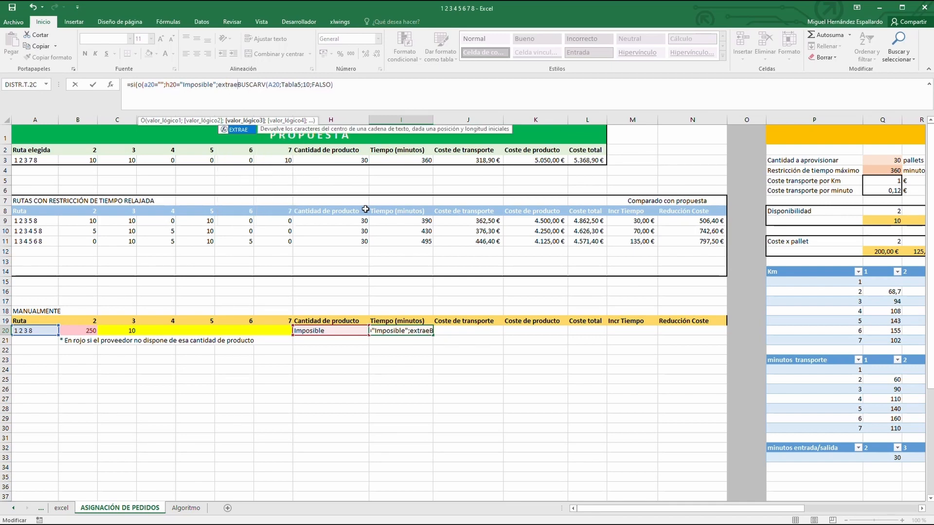
{"action": "type", "text": "("}
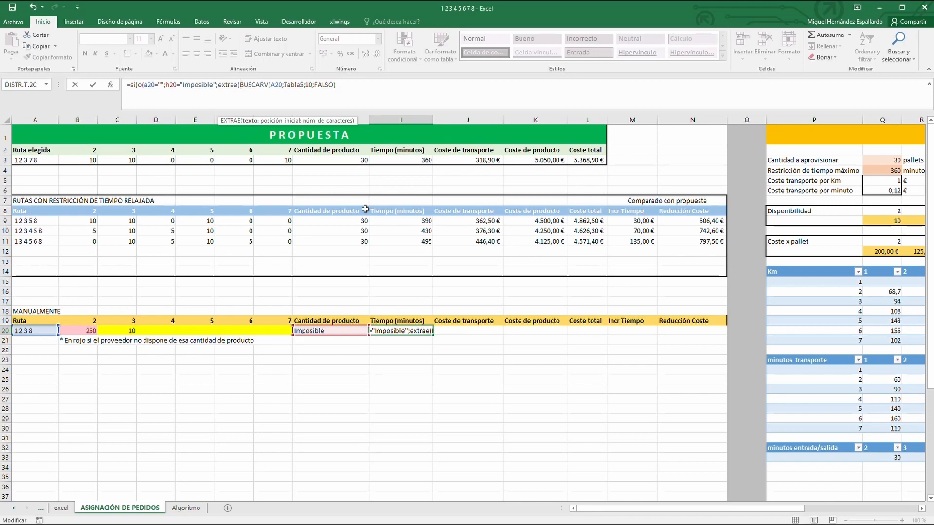
{"action": "type", "text": "h"}
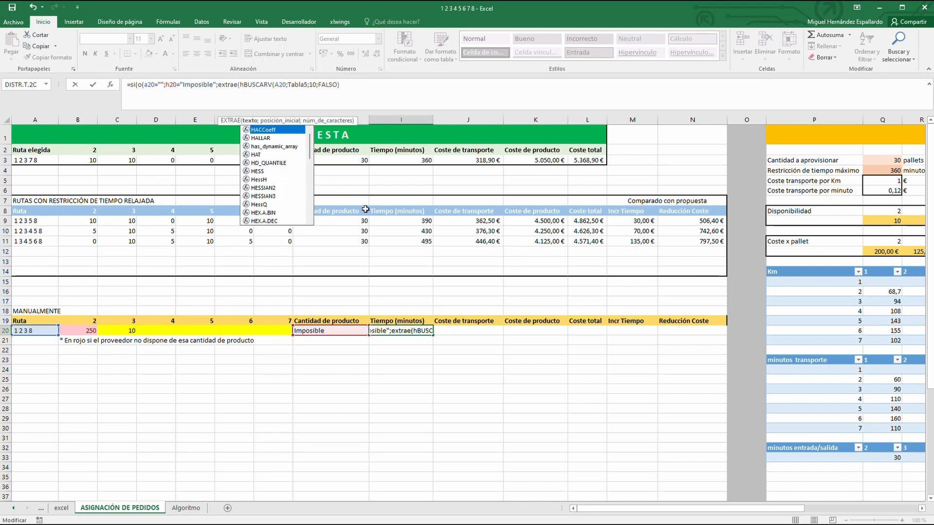
{"action": "type", "text": "20;"}
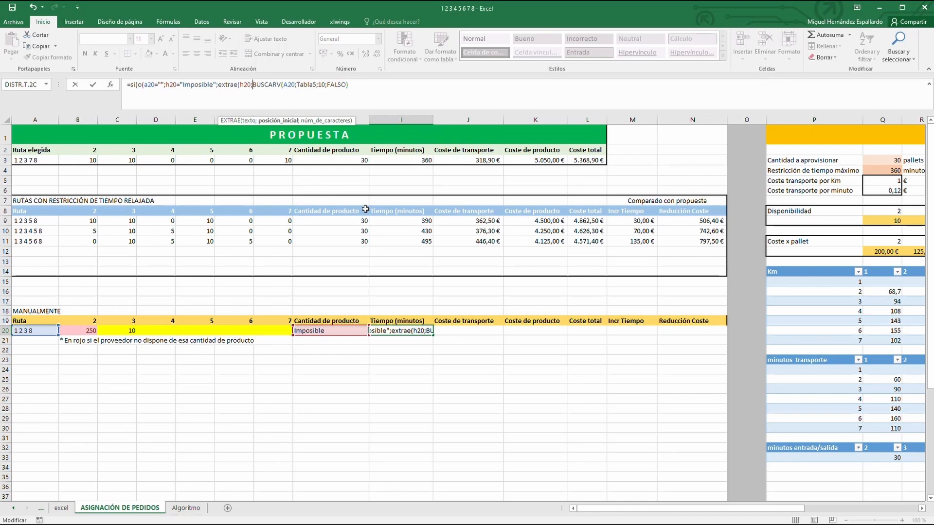
{"action": "type", "text": "1"}
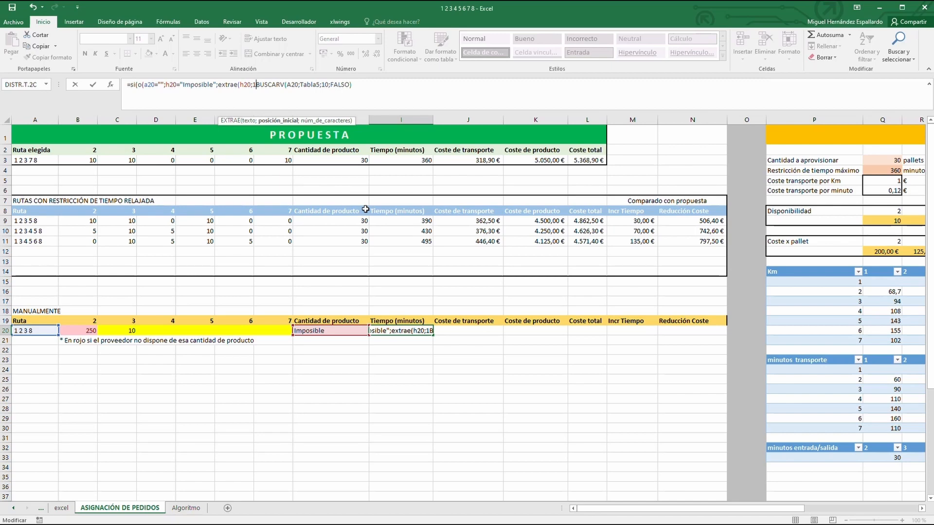
{"action": "type", "text": ";"}
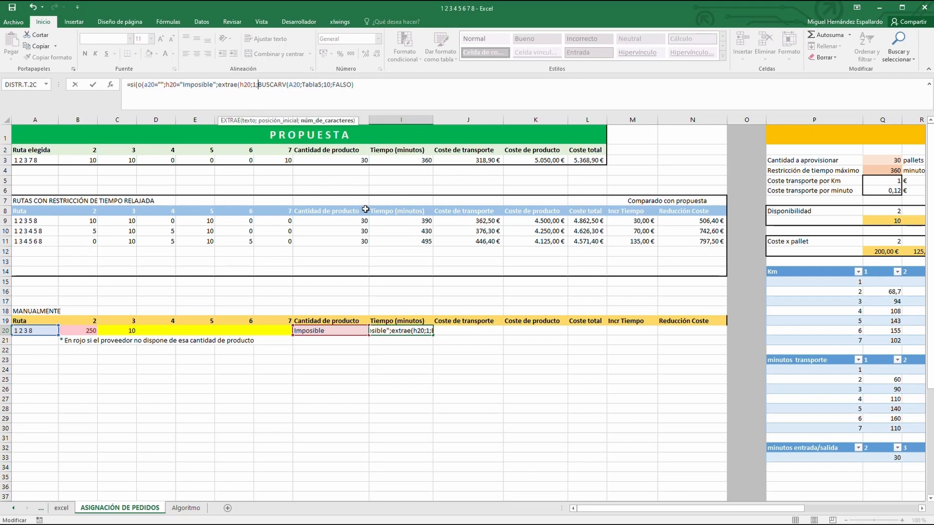
{"action": "type", "text": "6"}
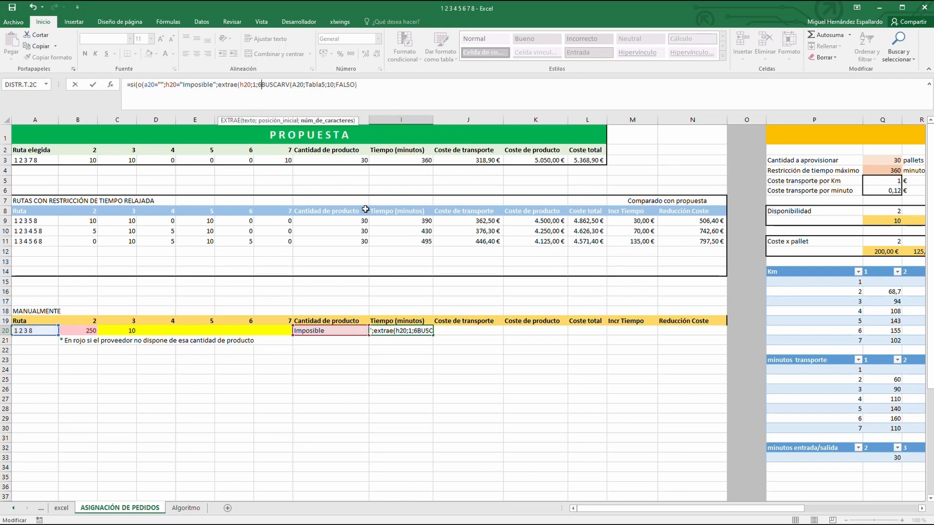
{"action": "type", "text": ")=\""}
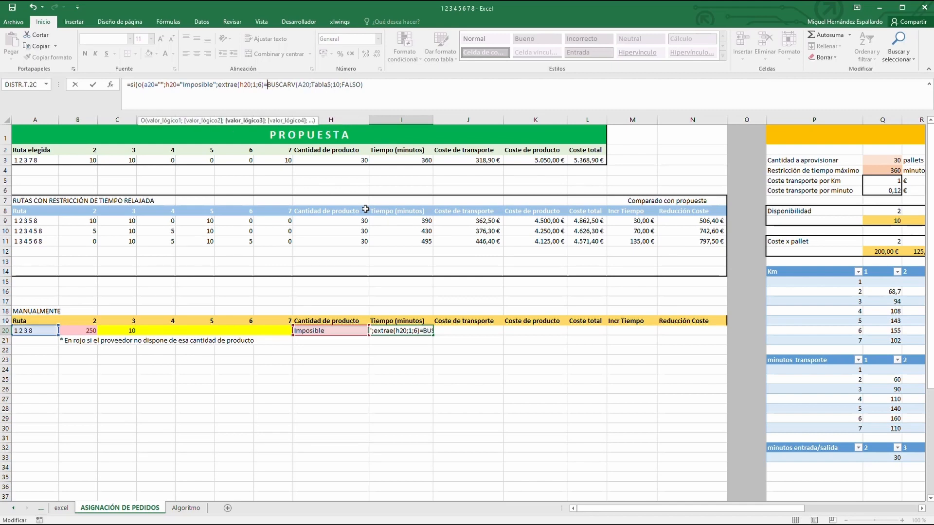
{"action": "type", "text": "Sobran\""}
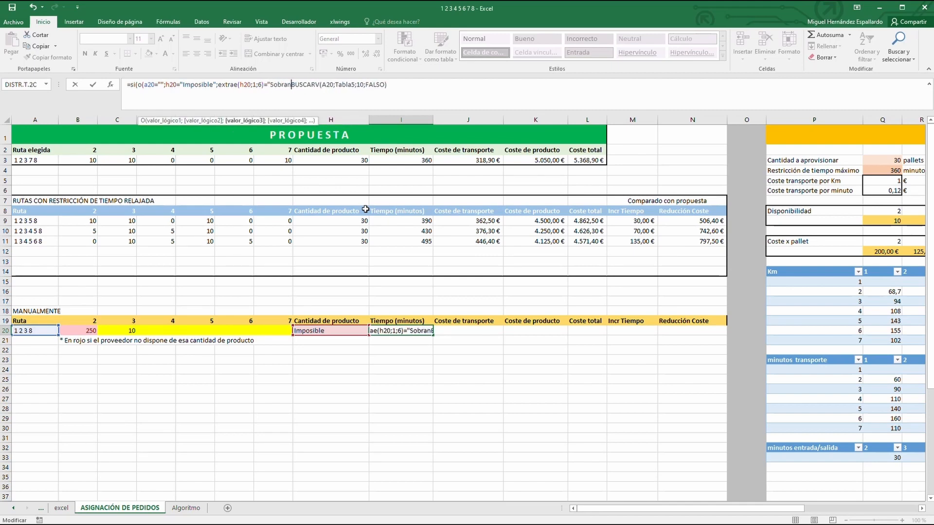
Complete the I20 formula so it returns "" when any condition holds and otherwise runs BUSCARV(A20;Tabla5;10;FALSO)
{"action": "type", "text": ");\"\""}
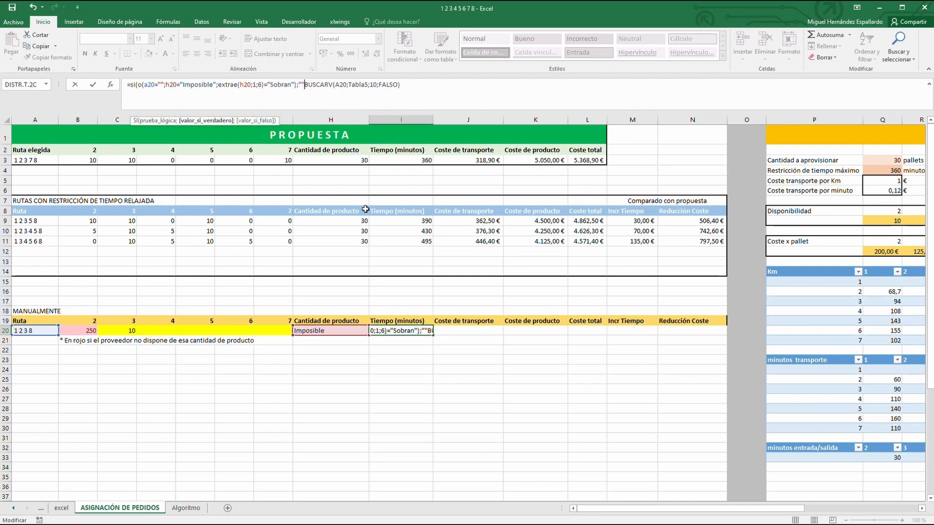
{"action": "type", "text": ";"}
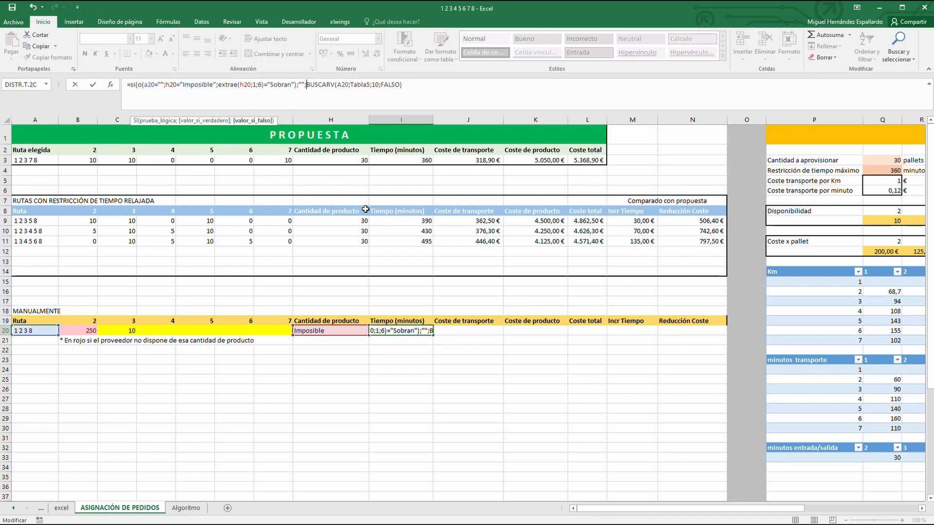
{"action": "left_click", "coordinate": [408, 85]}
{"action": "type", "text": ")"}
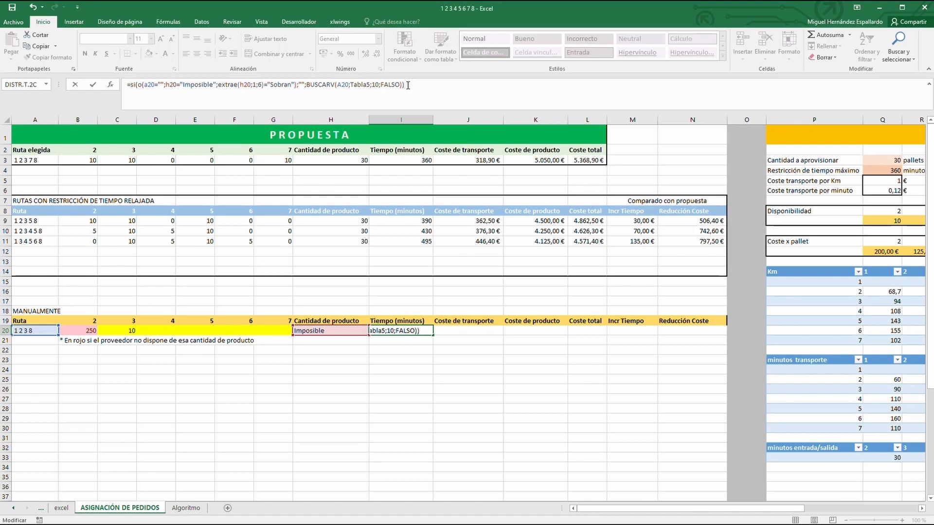
{"action": "key", "text": "Return"}
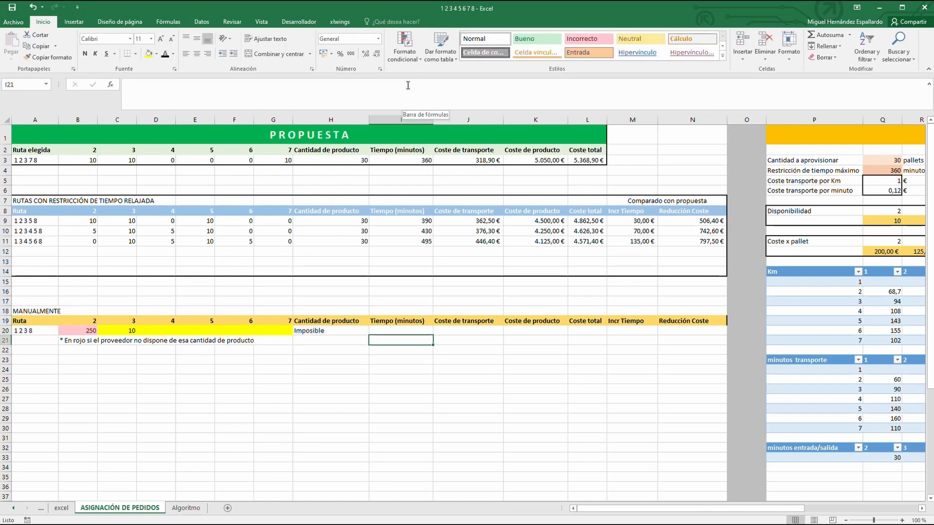
{"action": "left_click", "coordinate": [400, 331]}
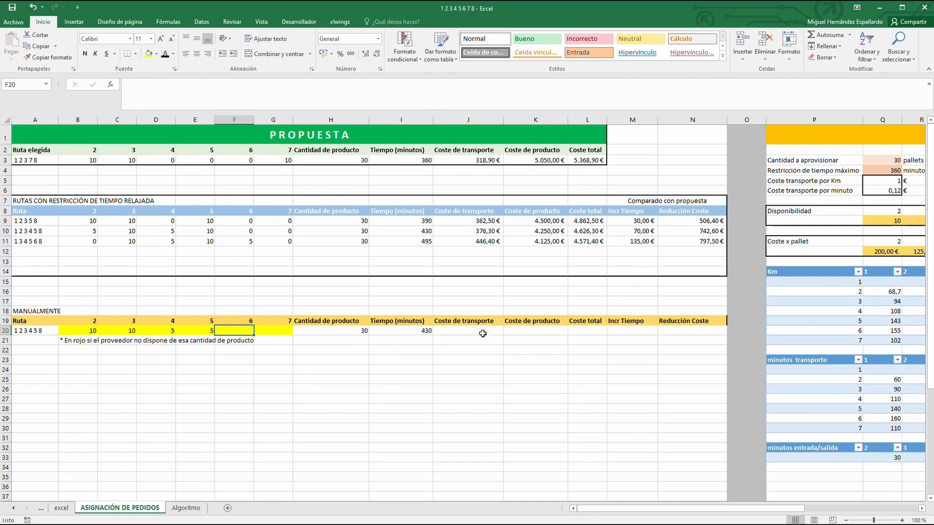
Review the I20 time formula and locate the Coste de transporte column in the route table on the Algoritmo sheet
{"action": "left_click", "coordinate": [483, 333]}
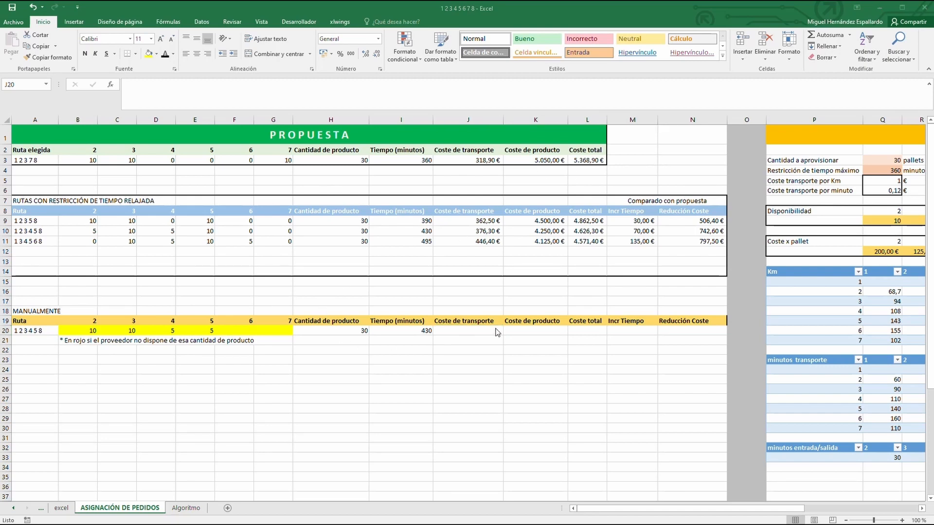
{"action": "left_click", "coordinate": [408, 328]}
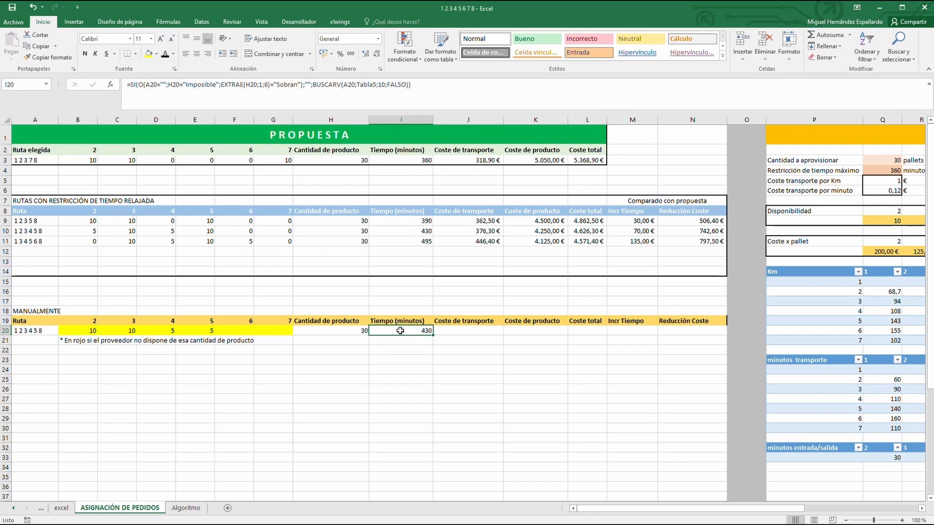
{"action": "left_click", "coordinate": [187, 508]}
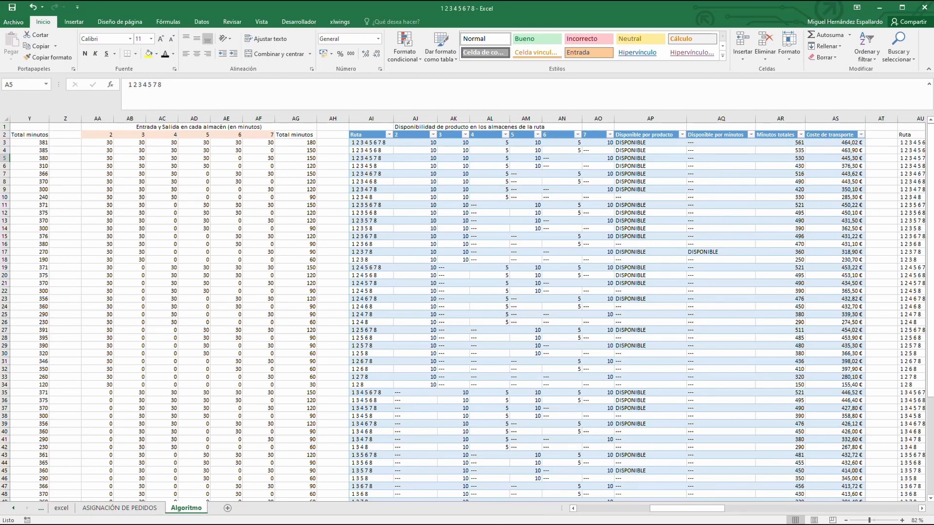
{"action": "left_click", "coordinate": [144, 509]}
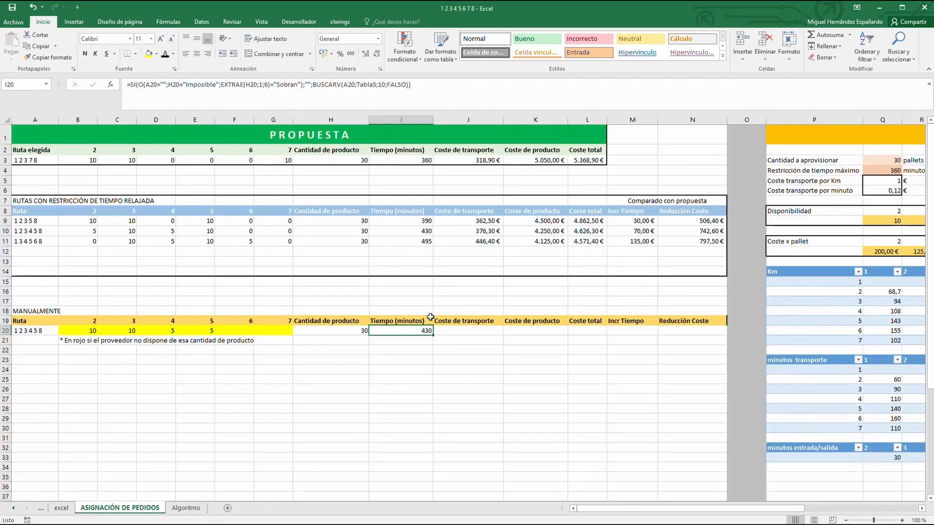
{"action": "key", "text": "Right"}
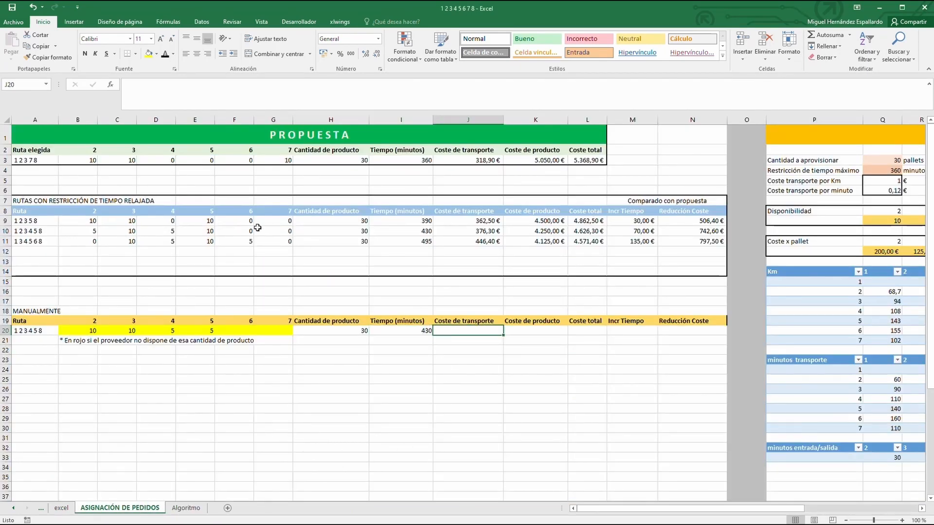
Copy the time formula text from I20 into the Coste de transporte cell J20
{"action": "left_click", "coordinate": [410, 327]}
{"action": "left_click_drag", "start_coordinate": [128, 85], "coordinate": [431, 87]}
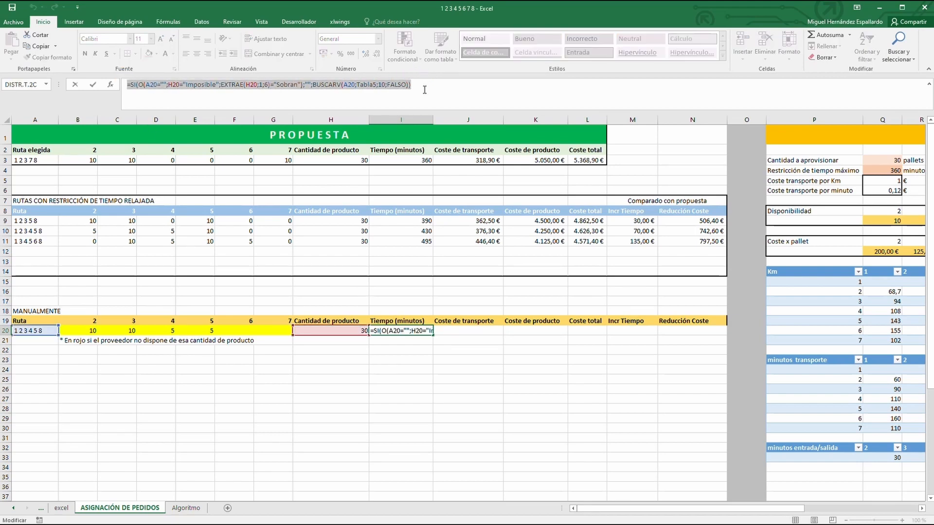
{"action": "key", "text": "ctrl+c"}
{"action": "key", "text": "Escape"}
{"action": "key", "text": "Right"}
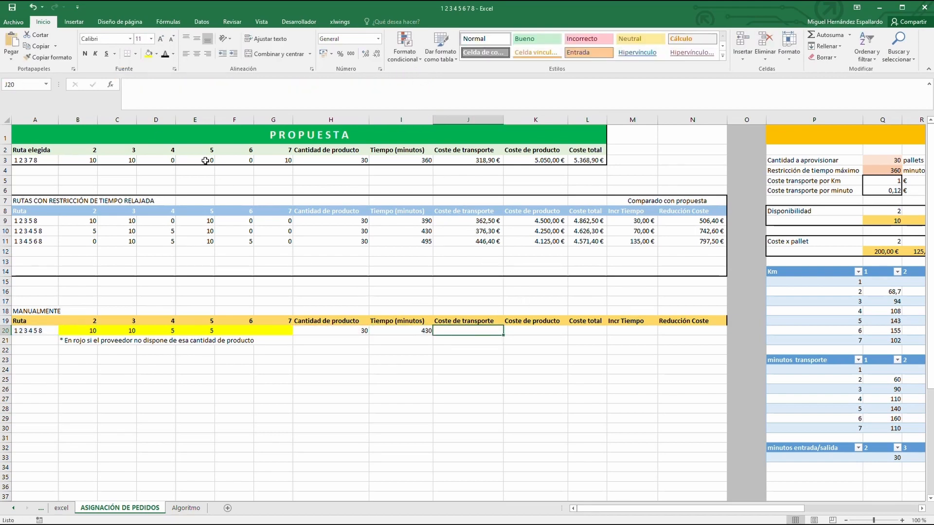
{"action": "left_click", "coordinate": [172, 86]}
{"action": "key", "text": "ctrl+v"}
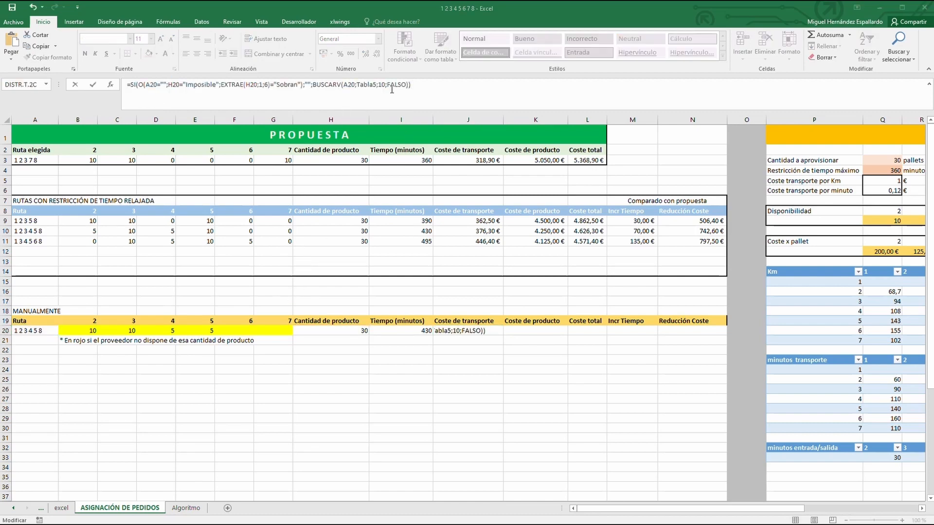
Change the BUSCARV column index in the J20 formula to 11 and enter the formula
{"action": "left_click", "coordinate": [381, 80]}
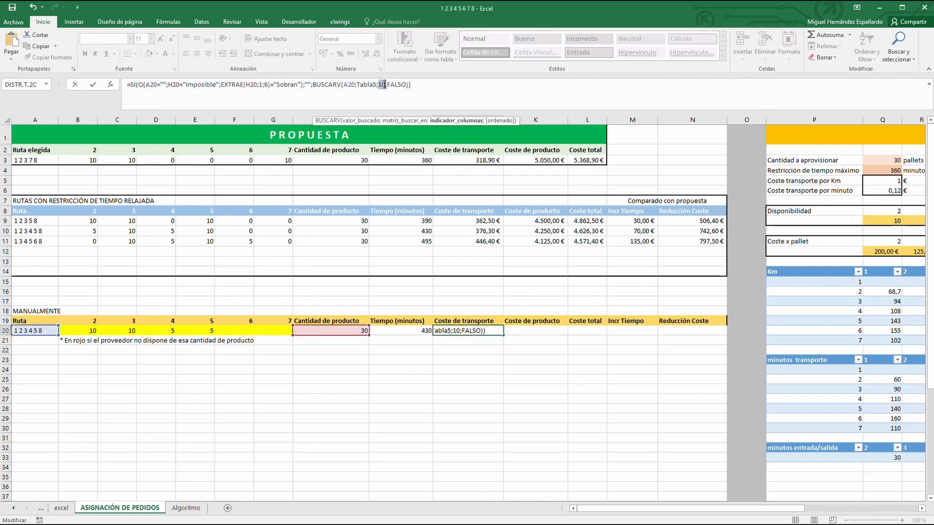
{"action": "key", "text": "Delete"}
{"action": "type", "text": "1"}
{"action": "left_click", "coordinate": [93, 85]}
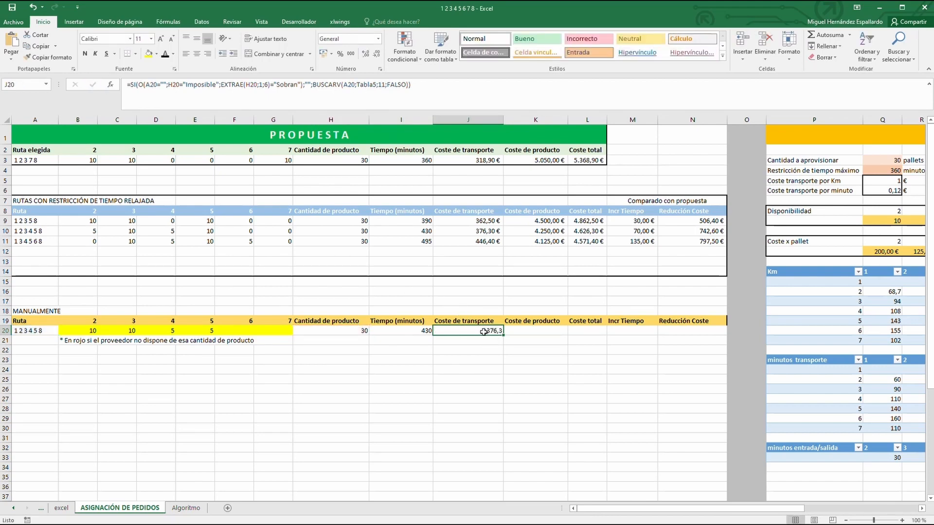
Examine the manual quantities in B20:G20 and the Coste x pallet prices per supplier for the product cost calculation
{"action": "left_click", "coordinate": [532, 332]}
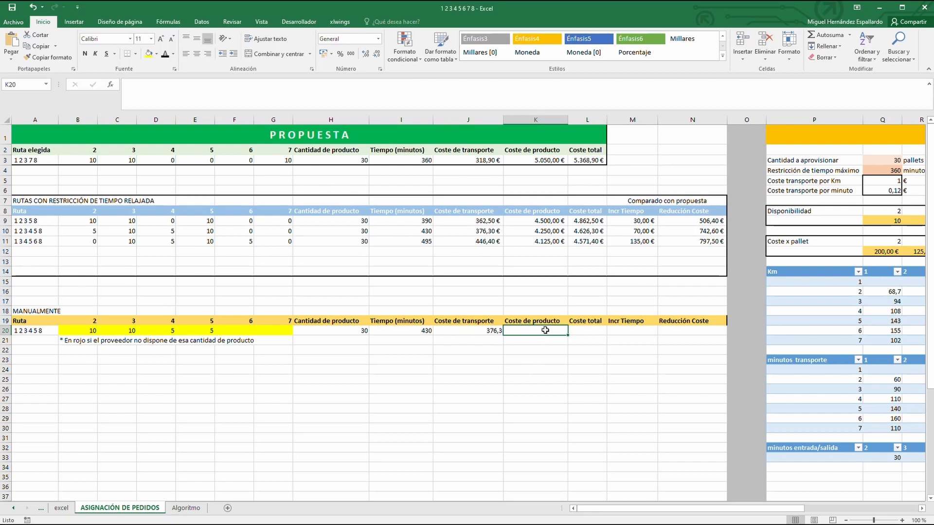
{"action": "left_click", "coordinate": [86, 331]}
{"action": "left_click", "coordinate": [124, 331]}
{"action": "left_click", "coordinate": [164, 331]}
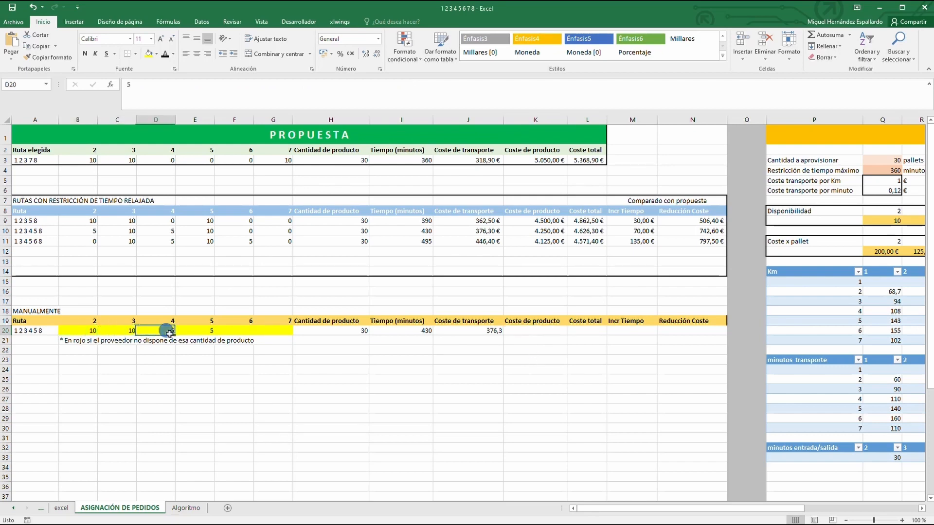
{"action": "left_click", "coordinate": [195, 330]}
{"action": "left_click", "coordinate": [234, 331]}
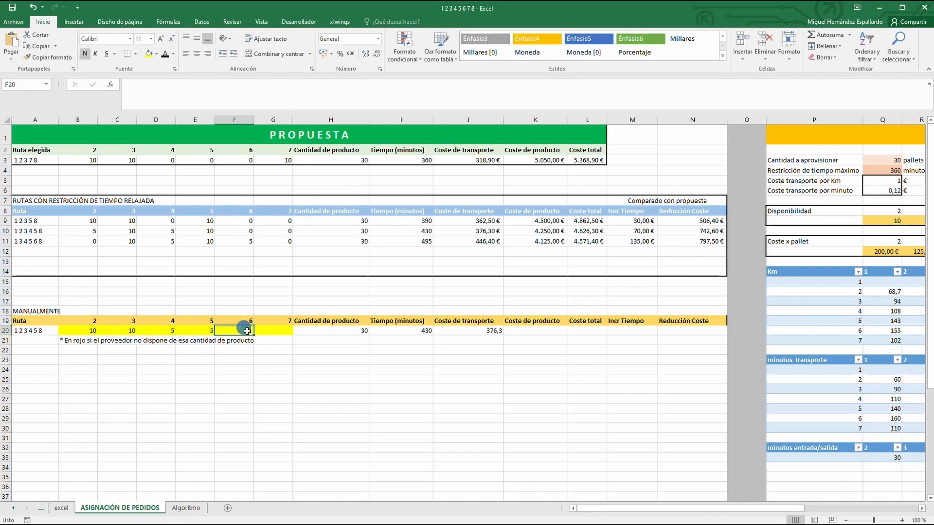
{"action": "left_click", "coordinate": [272, 330]}
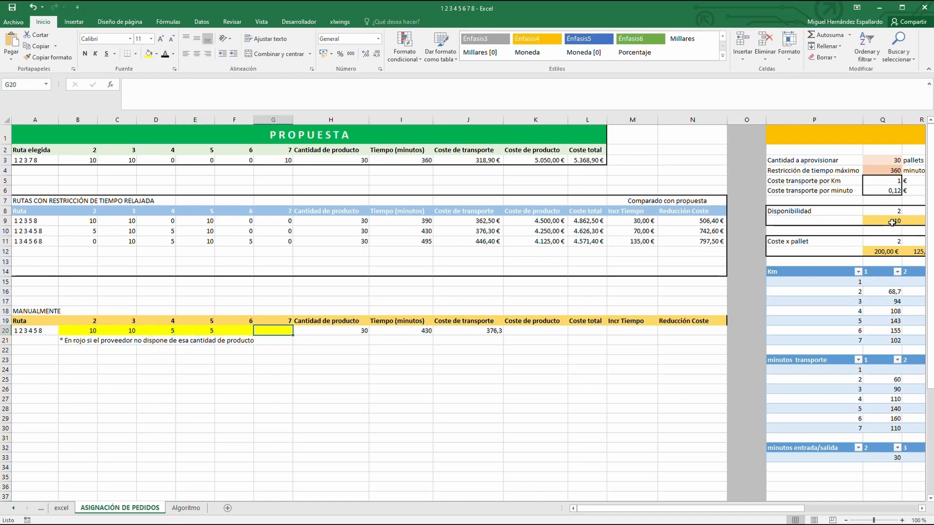
{"action": "left_click", "coordinate": [894, 253]}
{"action": "scroll", "coordinate": [802, 246], "scroll_direction": "right", "scroll_amount": 5}
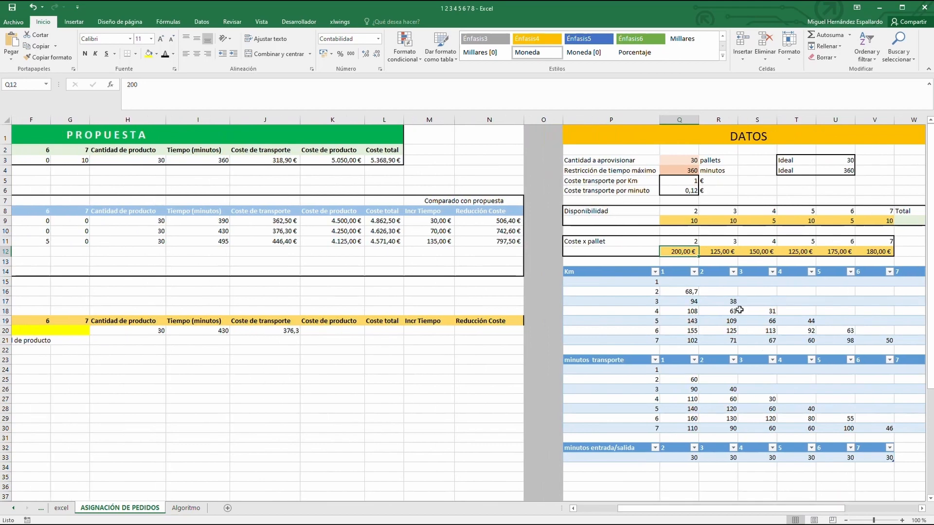
{"action": "scroll", "coordinate": [423, 244], "scroll_direction": "left", "scroll_amount": 5}
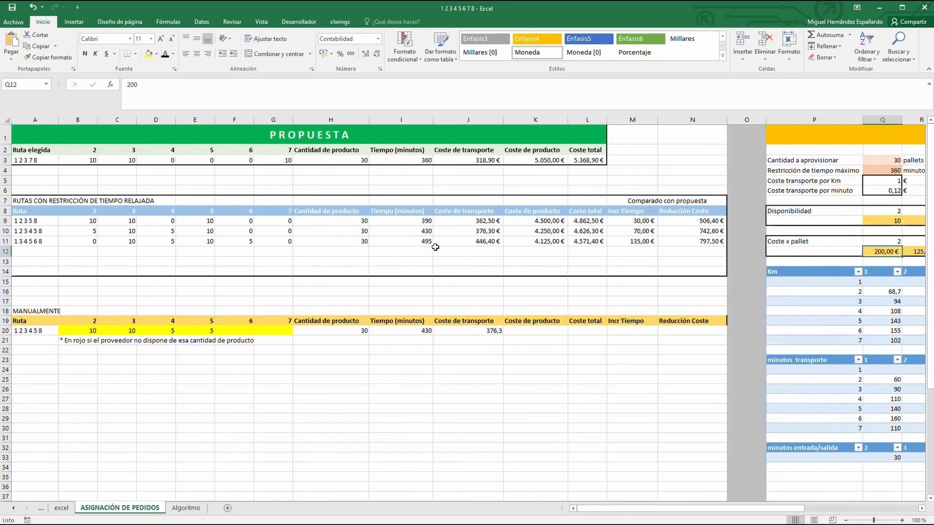
Copy the transport cost formula text from J20 into the Coste de producto cell K20
{"action": "left_click", "coordinate": [537, 333]}
{"action": "left_click", "coordinate": [493, 332]}
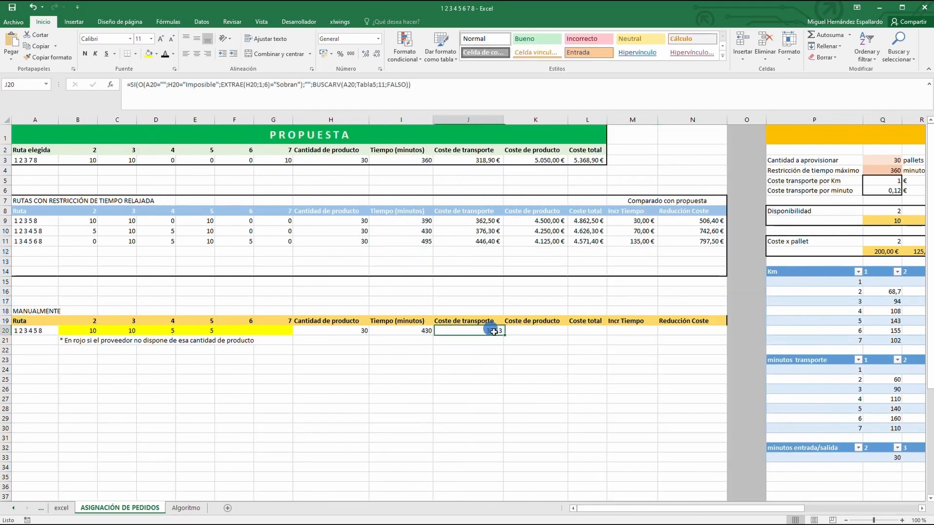
{"action": "left_click_drag", "start_coordinate": [126, 84], "coordinate": [422, 85]}
{"action": "key", "text": "ctrl+c"}
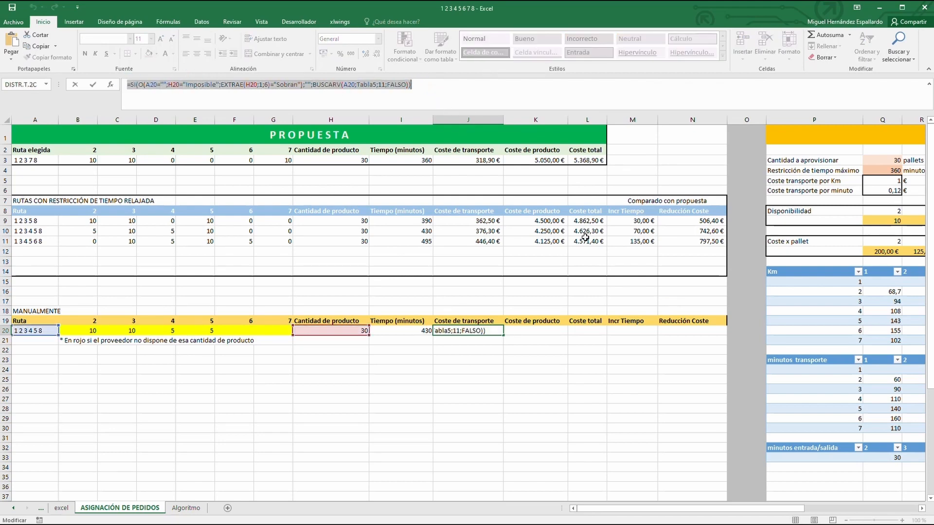
{"action": "key", "text": "Escape"}
{"action": "left_click", "coordinate": [537, 329]}
{"action": "left_click", "coordinate": [195, 86]}
{"action": "key", "text": "ctrl+v"}
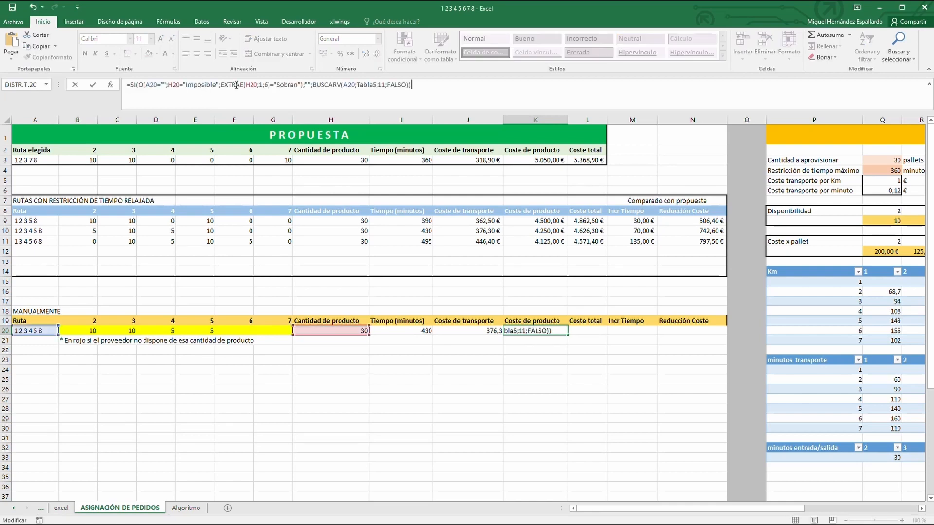
Replace the BUSCARV lookup in the K20 formula with the product B20*Q12
{"action": "left_click", "coordinate": [312, 83]}
{"action": "left_click_drag", "start_coordinate": [312, 84], "coordinate": [407, 86]}
{"action": "key", "text": "Delete"}
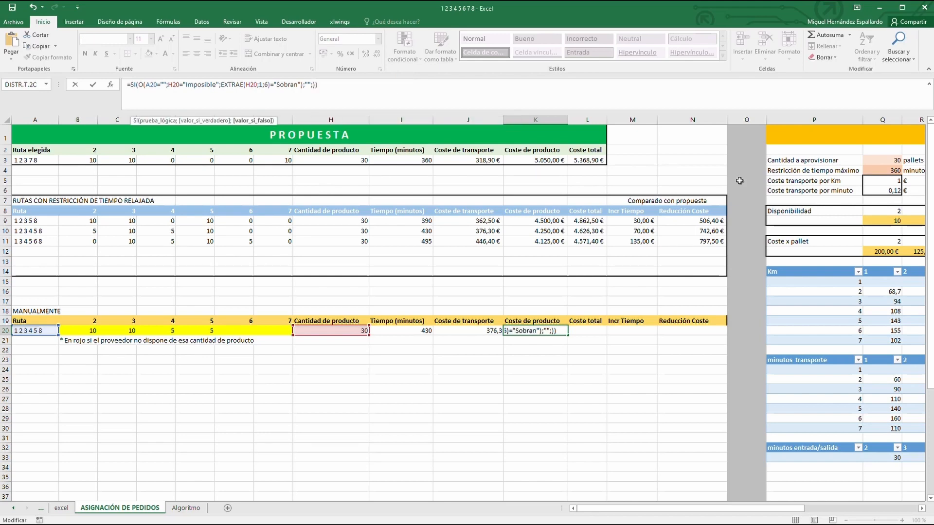
{"action": "left_click", "coordinate": [80, 331]}
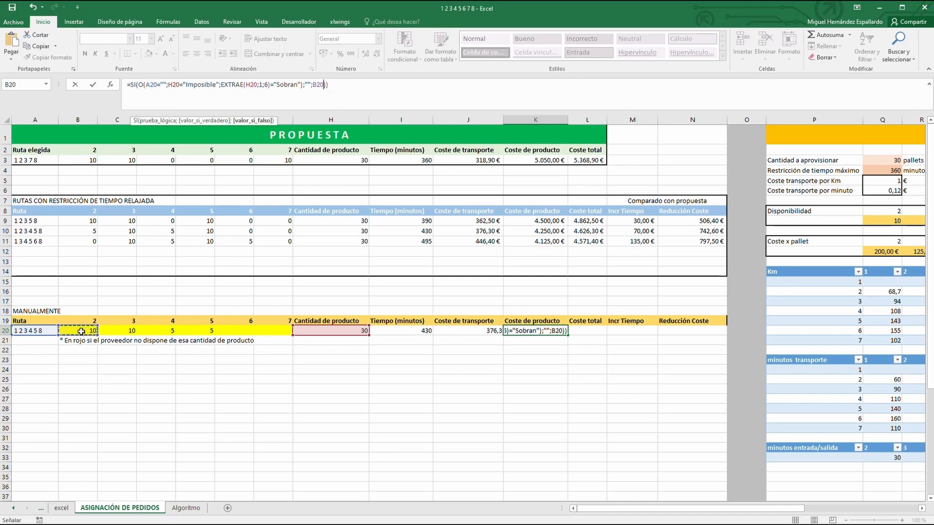
{"action": "type", "text": "*"}
{"action": "left_click", "coordinate": [880, 252]}
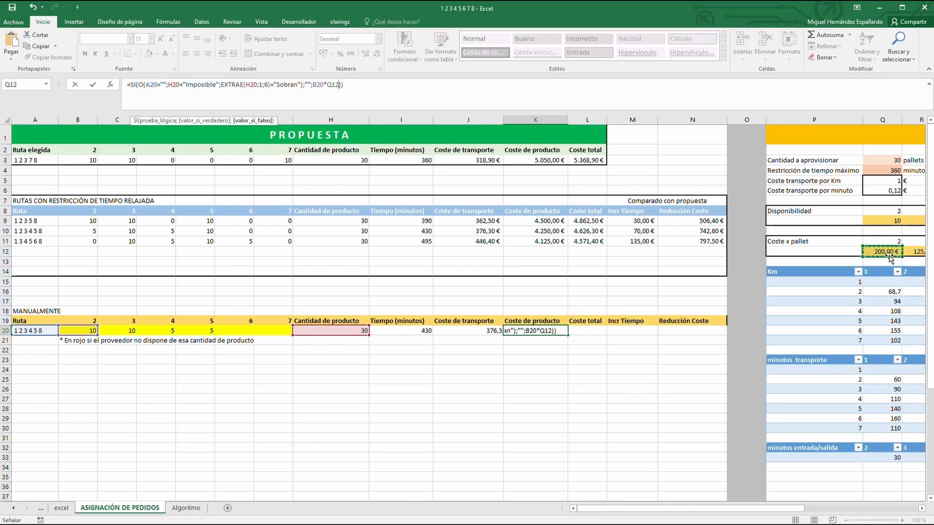
Extend the K20 sum with the supplier 3 and 4 costs, +C20*R12+D20*S12
{"action": "type", "text": "+"}
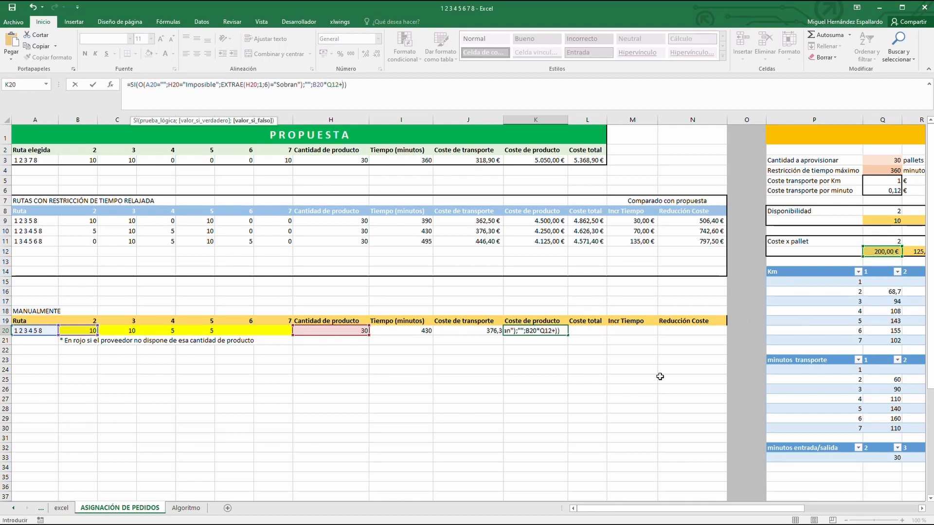
{"action": "left_click", "coordinate": [122, 331]}
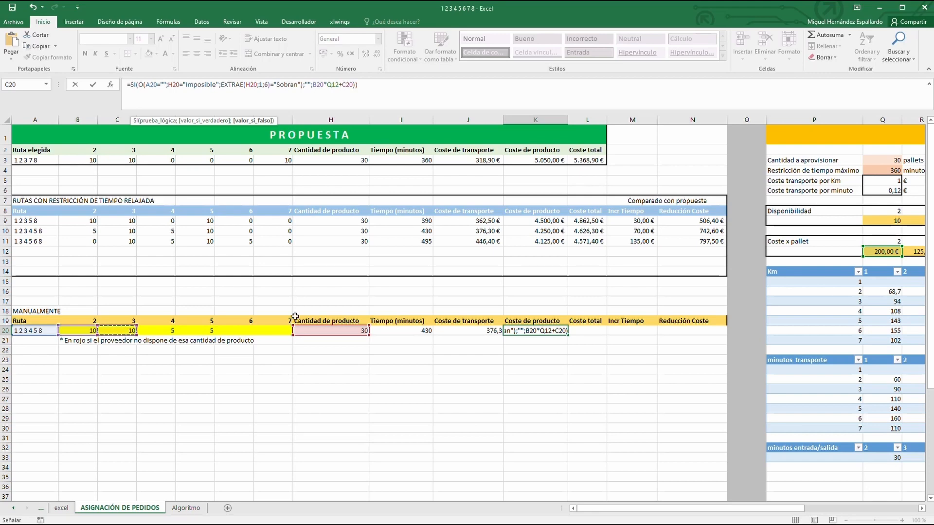
{"action": "type", "text": "*"}
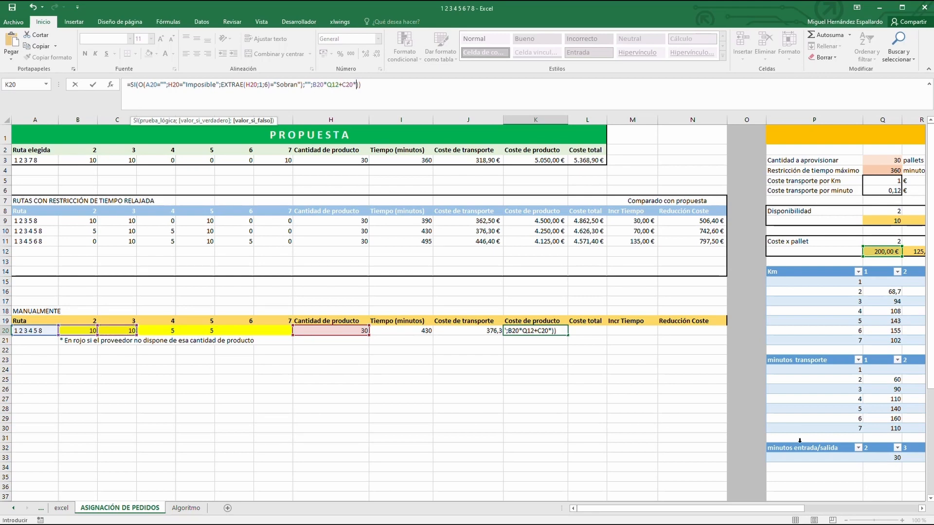
{"action": "left_click_drag", "start_coordinate": [739, 516], "coordinate": [780, 517]}
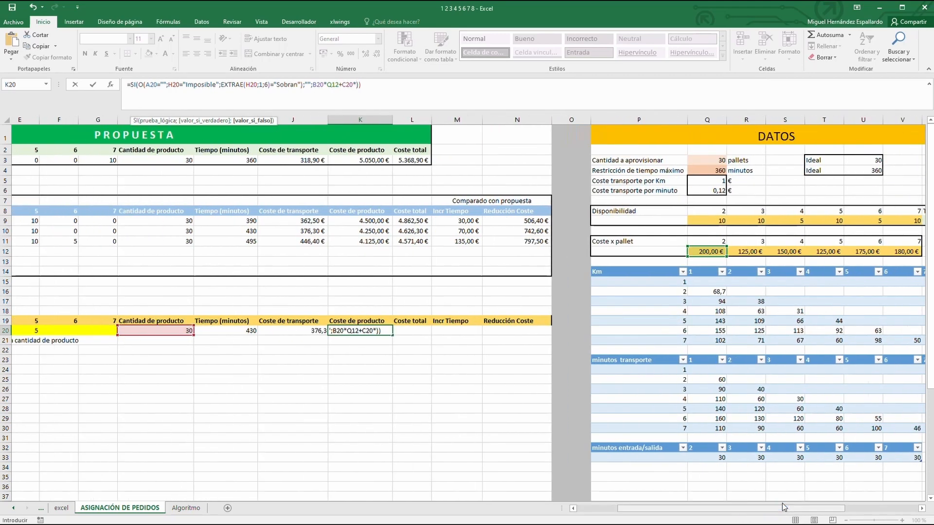
{"action": "left_click", "coordinate": [719, 251]}
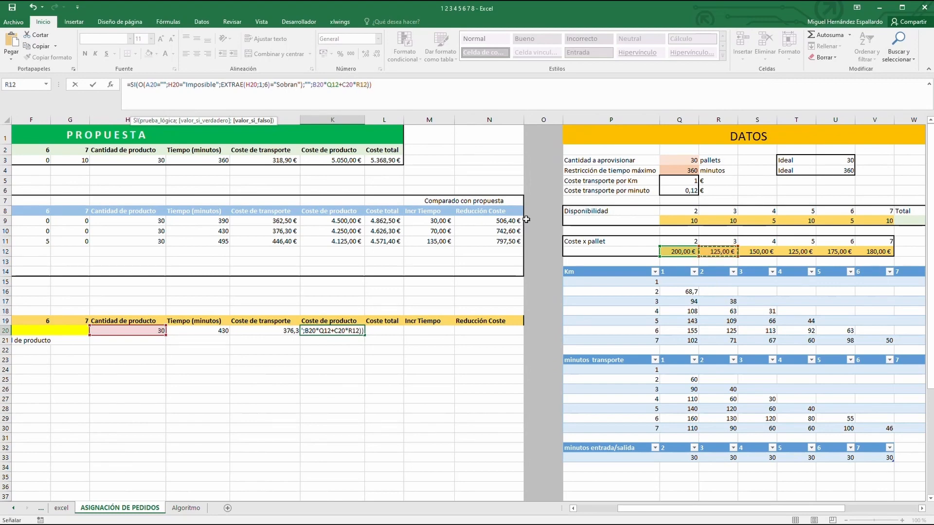
{"action": "type", "text": "+"}
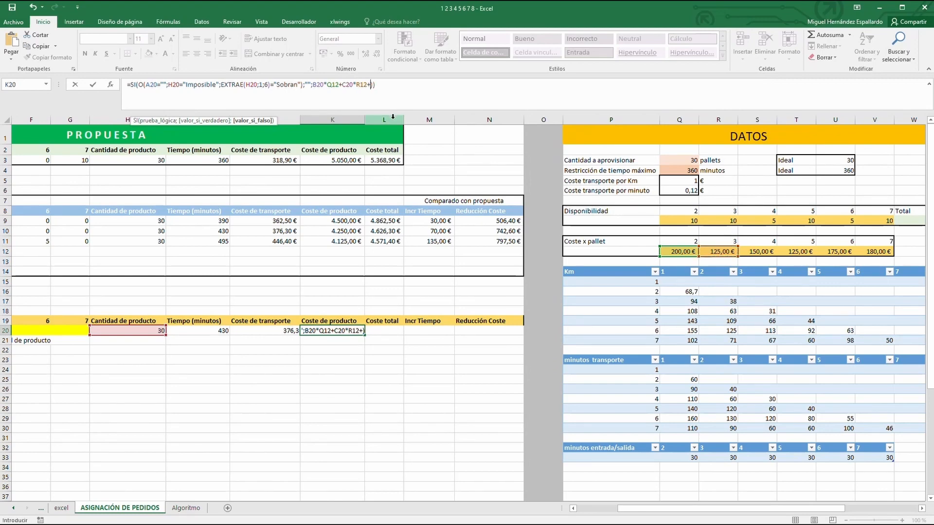
{"action": "scroll", "coordinate": [58, 311], "scroll_direction": "left", "scroll_amount": 2}
{"action": "left_click", "coordinate": [33, 332]}
{"action": "type", "text": "*"}
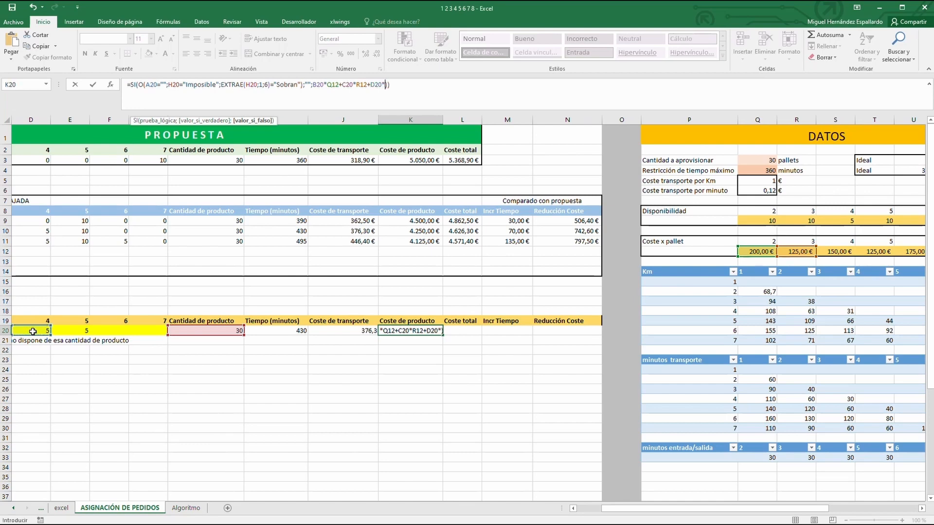
{"action": "left_click", "coordinate": [840, 251]}
Extend the K20 sum with the supplier 5 and 6 costs, +E20*T12+F20*U12
{"action": "type", "text": "+"}
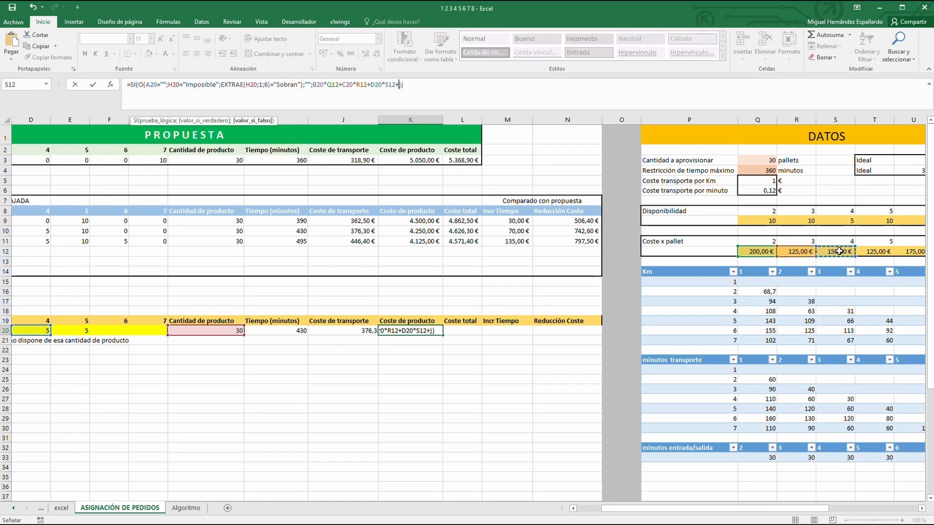
{"action": "left_click", "coordinate": [65, 330]}
{"action": "type", "text": "*"}
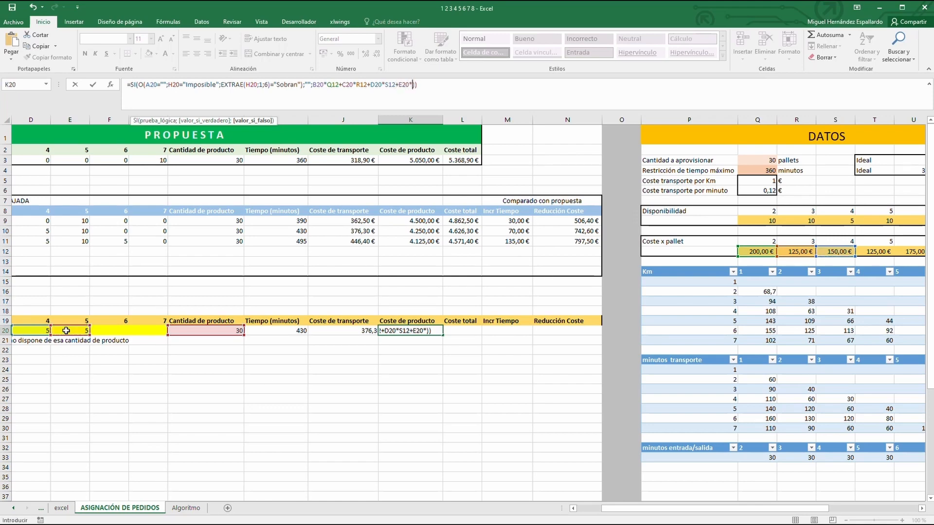
{"action": "left_click", "coordinate": [867, 253]}
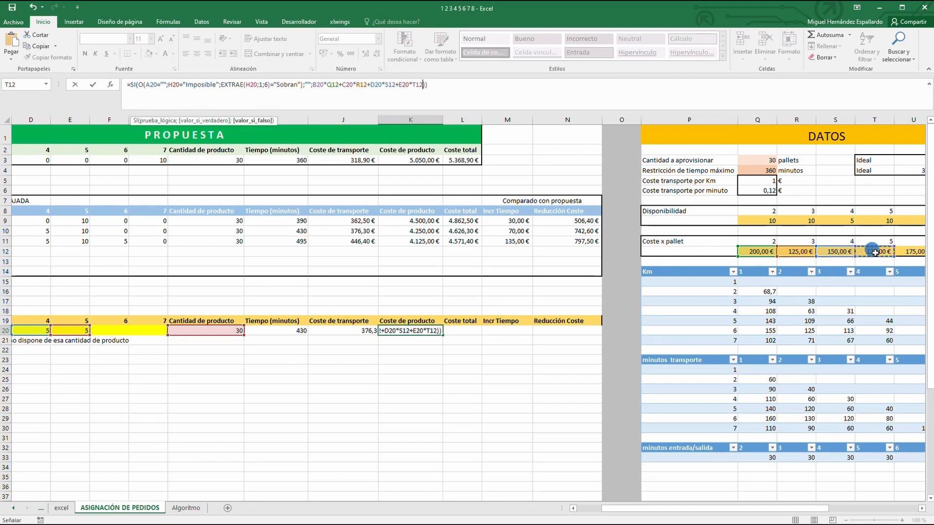
{"action": "type", "text": "+"}
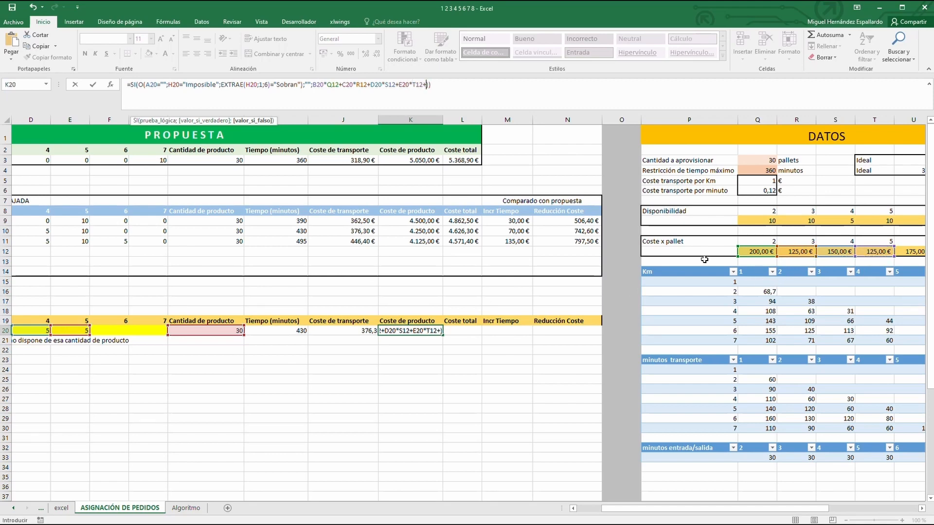
{"action": "left_click", "coordinate": [114, 329]}
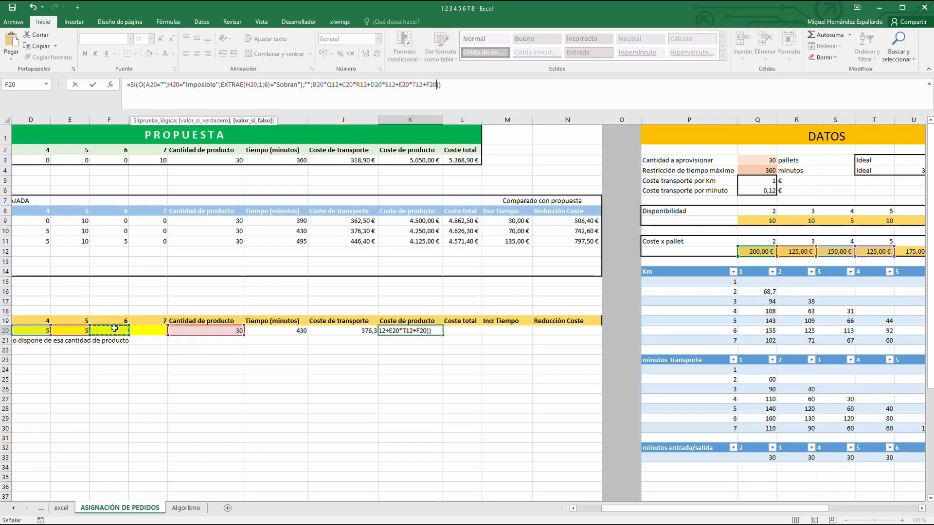
{"action": "type", "text": "*"}
{"action": "left_click", "coordinate": [912, 252]}
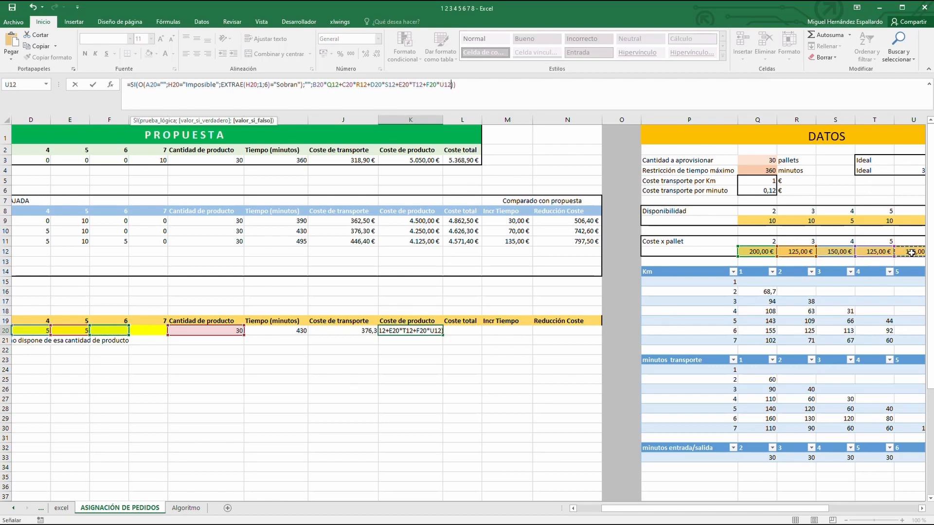
Complete the K20 sum with the supplier 7 cost, +G20*V12, and remove the surplus closing parenthesis
{"action": "type", "text": "+"}
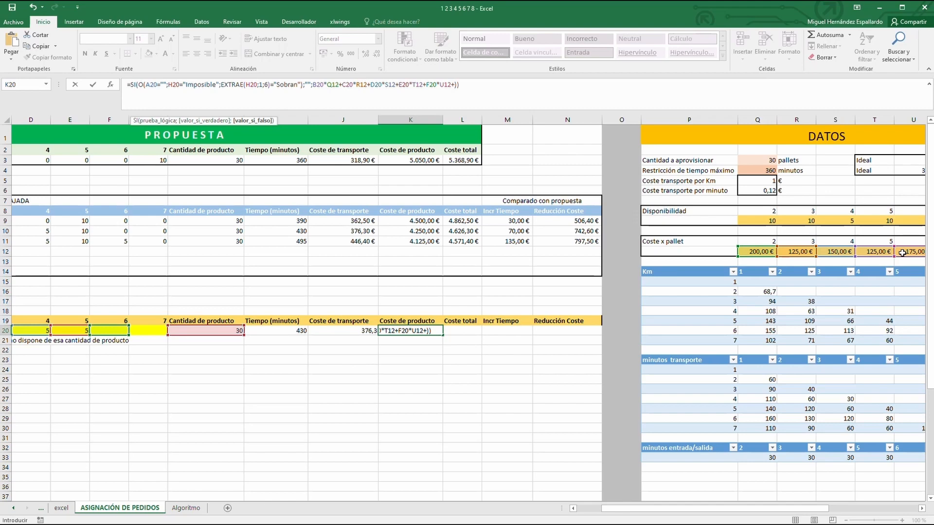
{"action": "left_click", "coordinate": [141, 326]}
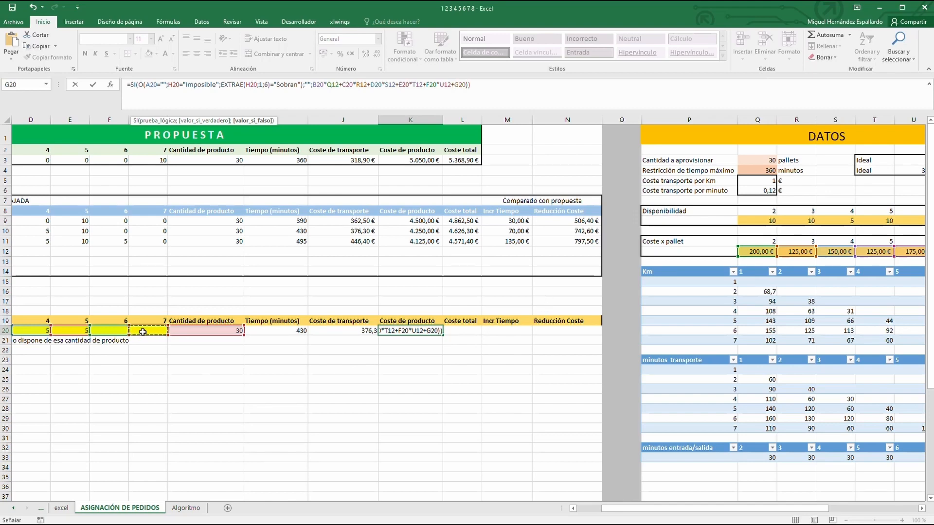
{"action": "type", "text": "*"}
{"action": "left_click", "coordinate": [909, 251]}
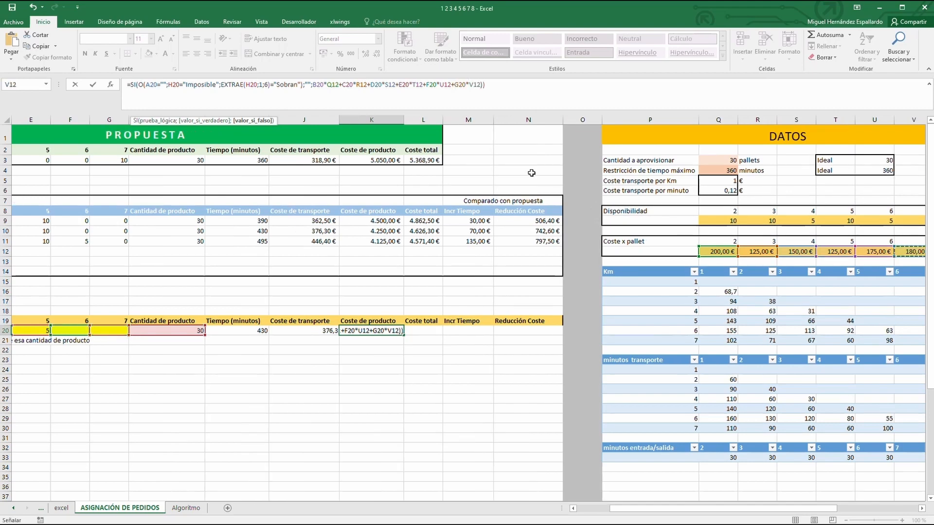
{"action": "left_click", "coordinate": [93, 85]}
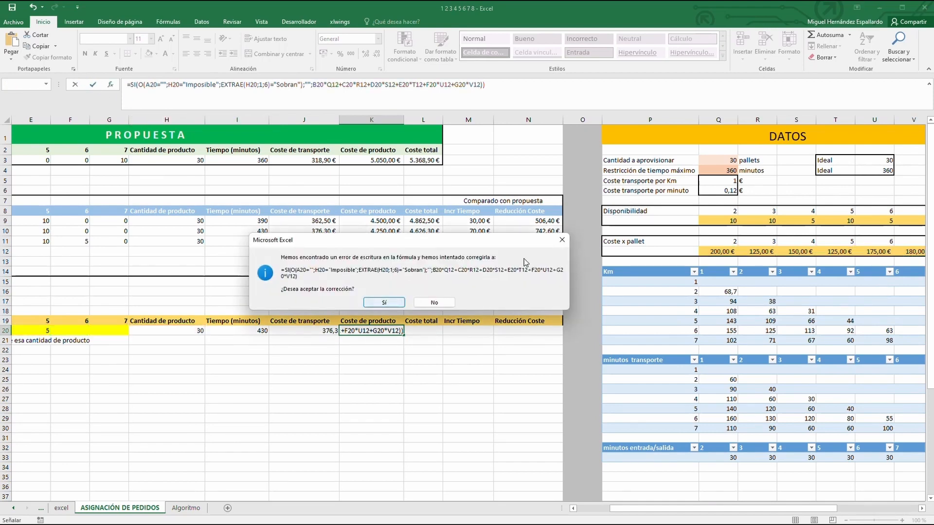
{"action": "left_click", "coordinate": [562, 240]}
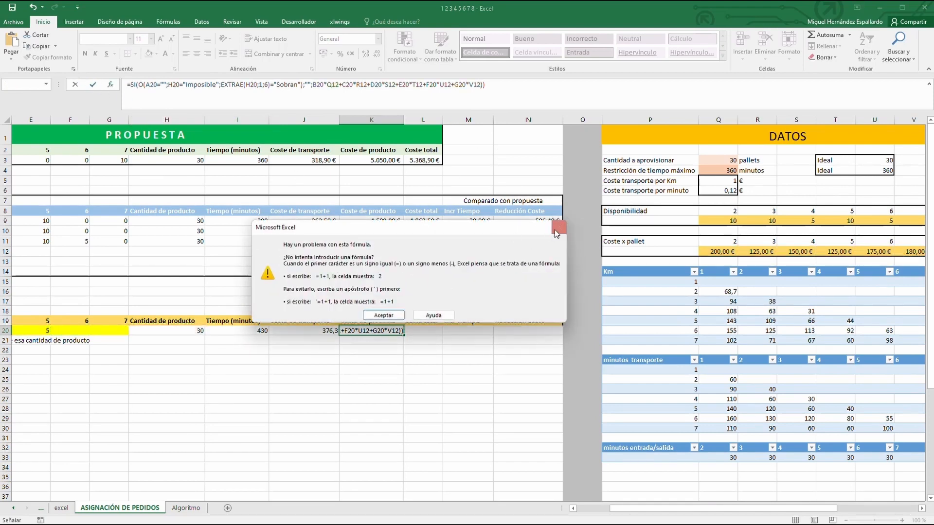
{"action": "left_click", "coordinate": [556, 232]}
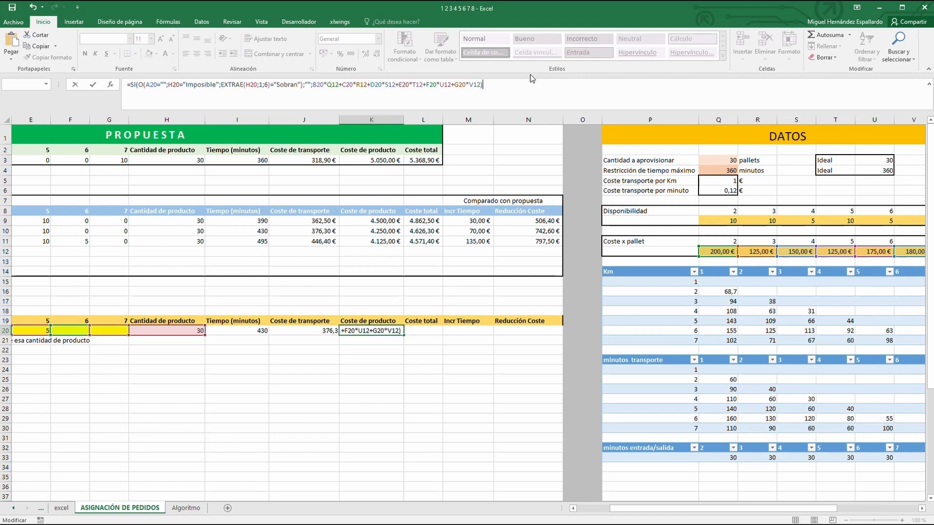
{"action": "key", "text": "Return"}
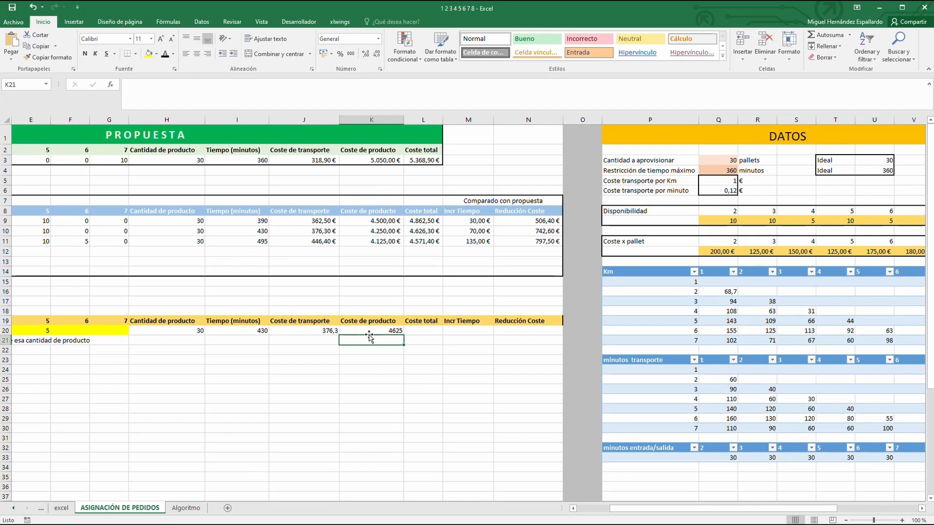
{"action": "left_click", "coordinate": [430, 331]}
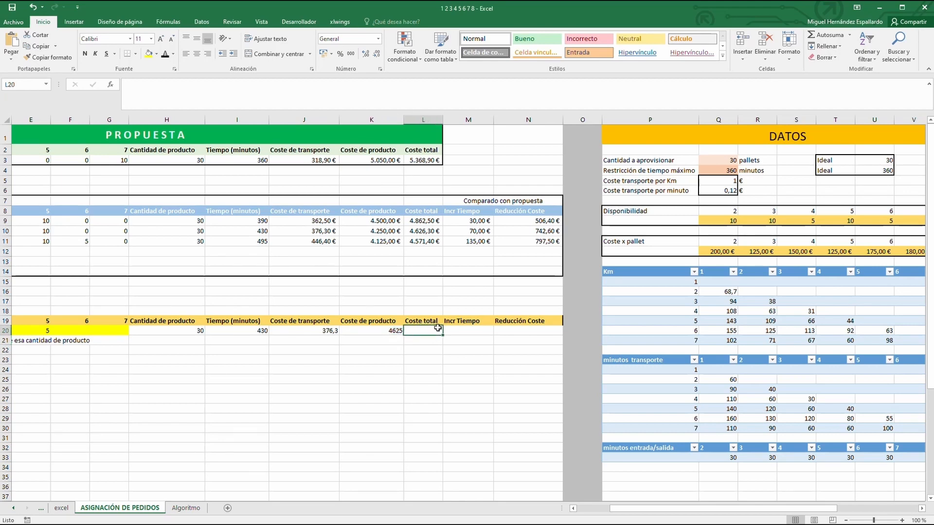
{"action": "type", "text": "="}
{"action": "key", "text": "Escape"}
Copy the product cost formula text from K20 into the Coste total cell L20
{"action": "left_click", "coordinate": [384, 329]}
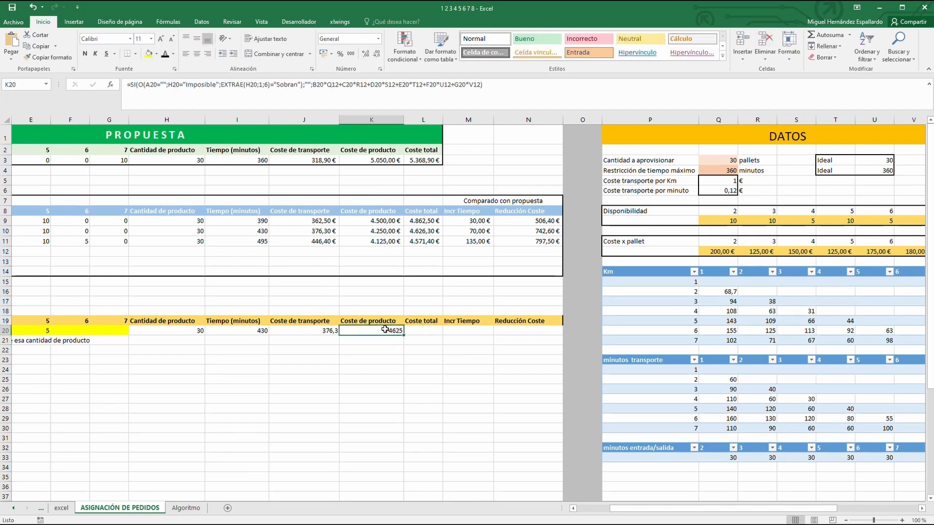
{"action": "left_click_drag", "start_coordinate": [125, 84], "coordinate": [542, 85]}
{"action": "key", "text": "ctrl+c"}
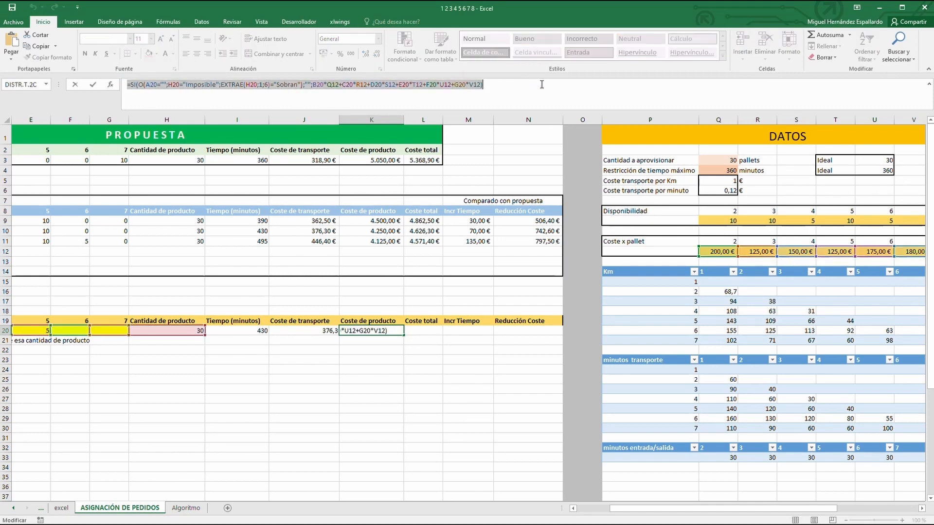
{"action": "key", "text": "Escape"}
{"action": "left_click", "coordinate": [427, 330]}
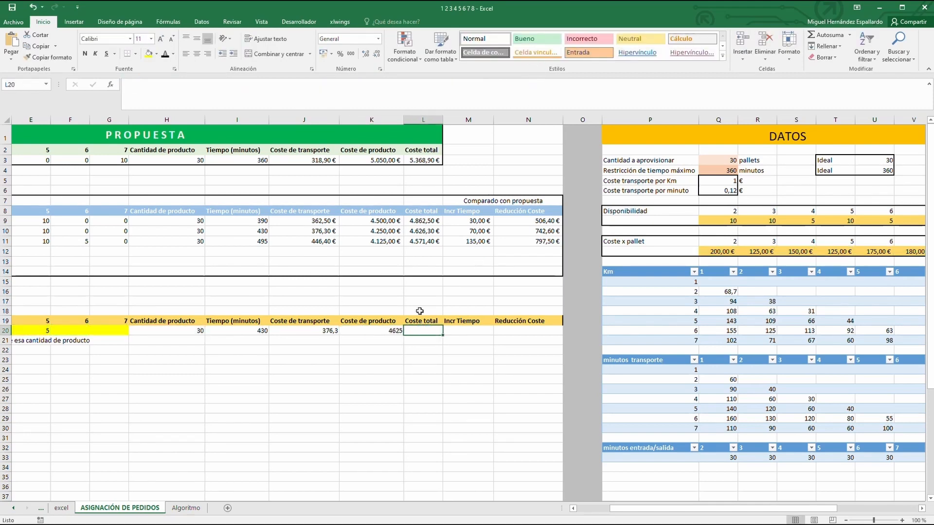
{"action": "left_click", "coordinate": [197, 90]}
{"action": "key", "text": "ctrl+v"}
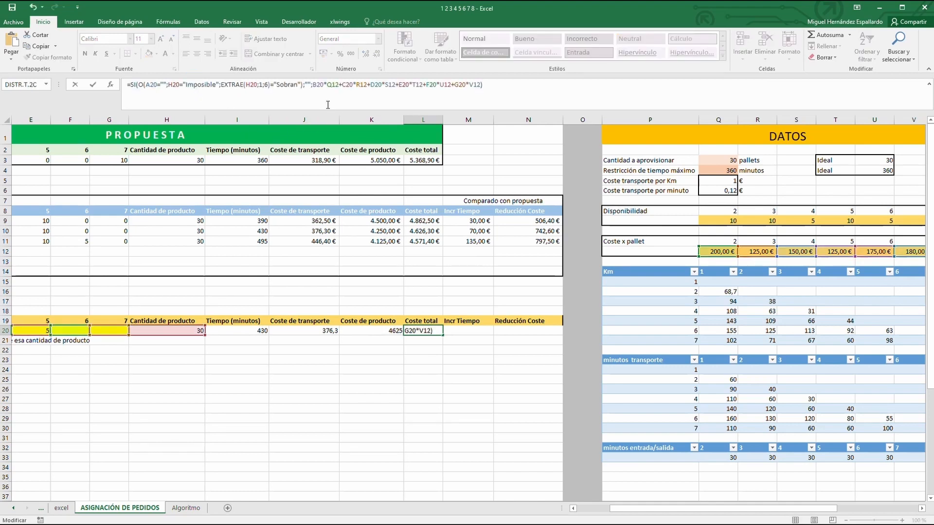
Replace the supplier cost sum in the L20 formula with J20+K20
{"action": "left_click_drag", "start_coordinate": [313, 84], "coordinate": [481, 86]}
{"action": "key", "text": "BackSpace"}
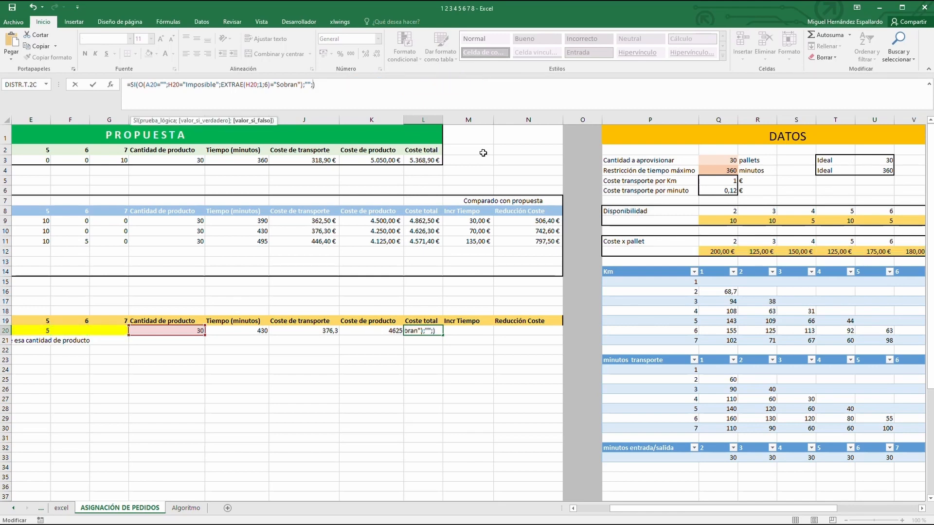
{"action": "left_click", "coordinate": [313, 331]}
{"action": "type", "text": "+"}
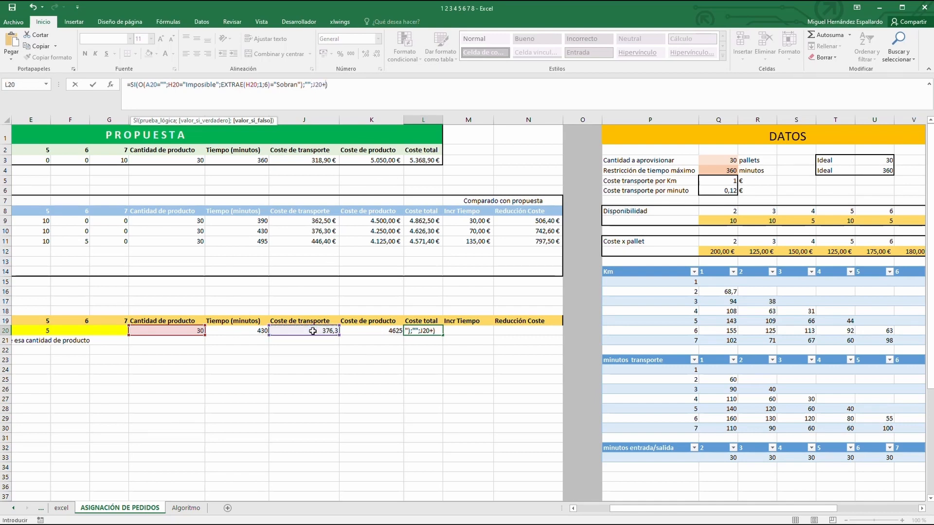
{"action": "left_click", "coordinate": [372, 330]}
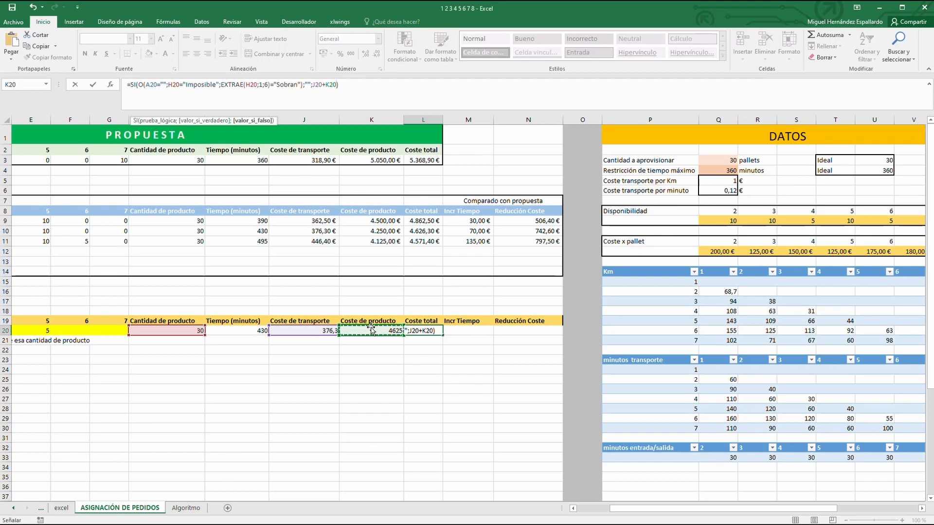
{"action": "key", "text": "Return"}
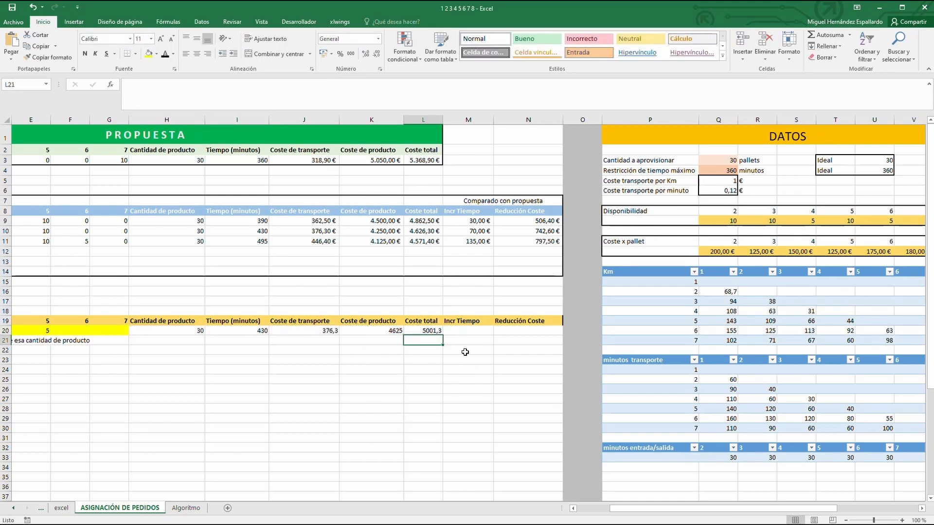
Copy the total cost formula text from L20 into the Incr Tiempo cell M20
{"action": "left_click", "coordinate": [426, 330]}
{"action": "left_click_drag", "start_coordinate": [127, 84], "coordinate": [342, 91]}
{"action": "key", "text": "ctrl+c"}
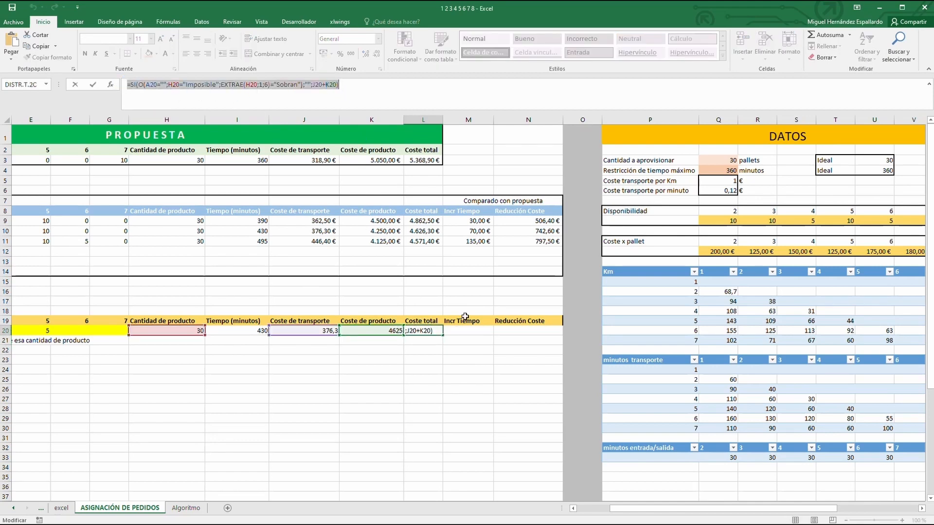
{"action": "key", "text": "Escape"}
{"action": "left_click", "coordinate": [469, 331]}
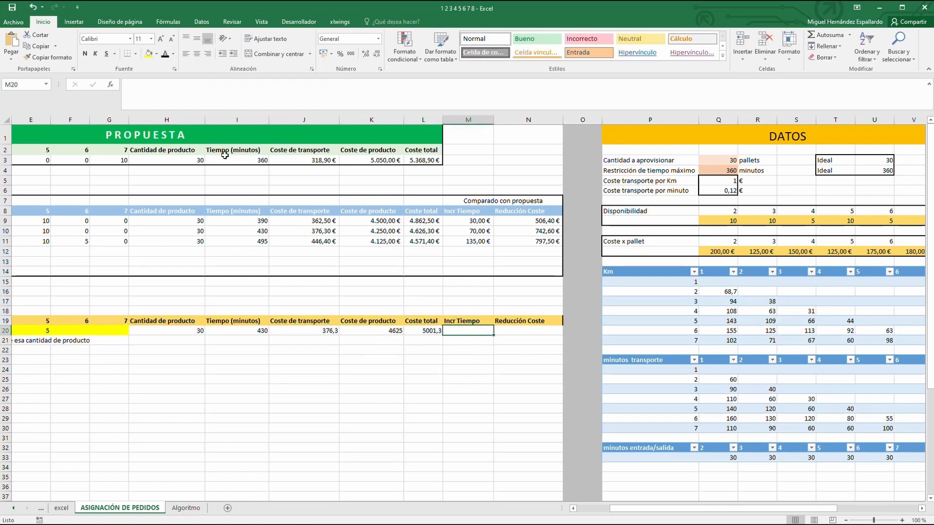
{"action": "left_click", "coordinate": [170, 90]}
{"action": "key", "text": "ctrl+v"}
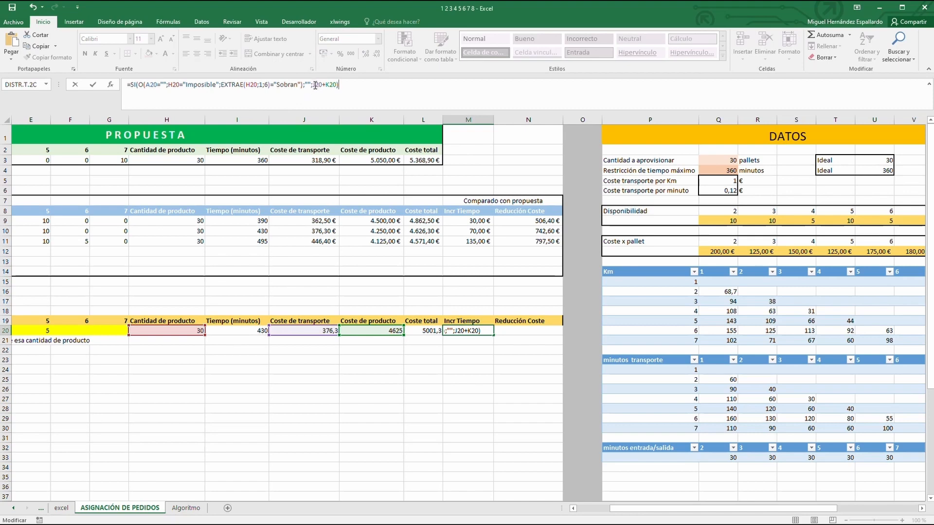
Replace J20+K20 in the M20 formula with the time difference I20-I3
{"action": "left_click_drag", "start_coordinate": [312, 85], "coordinate": [334, 88]}
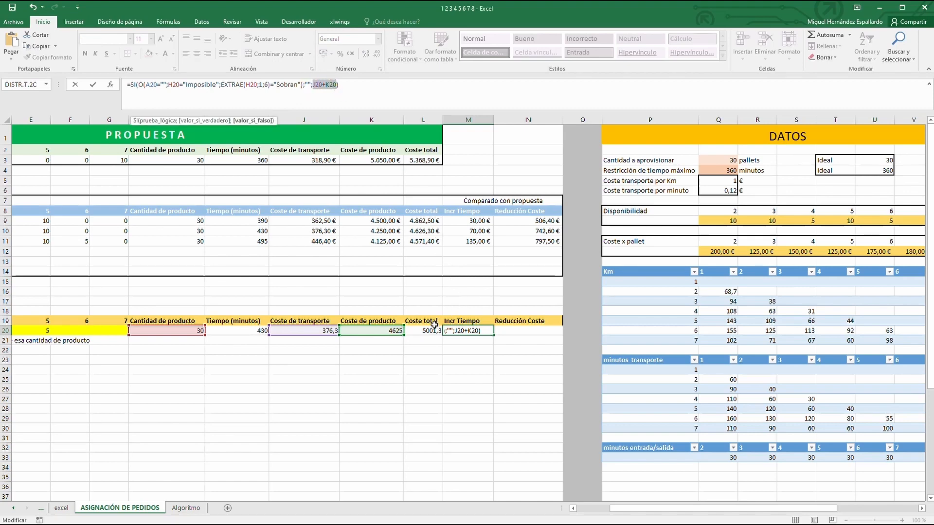
{"action": "left_click", "coordinate": [237, 330]}
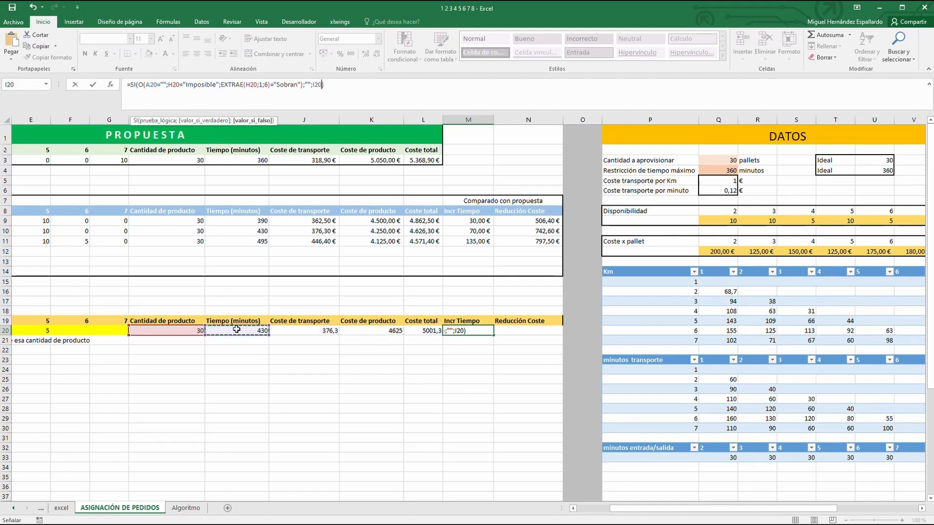
{"action": "type", "text": "-"}
{"action": "left_click", "coordinate": [231, 162]}
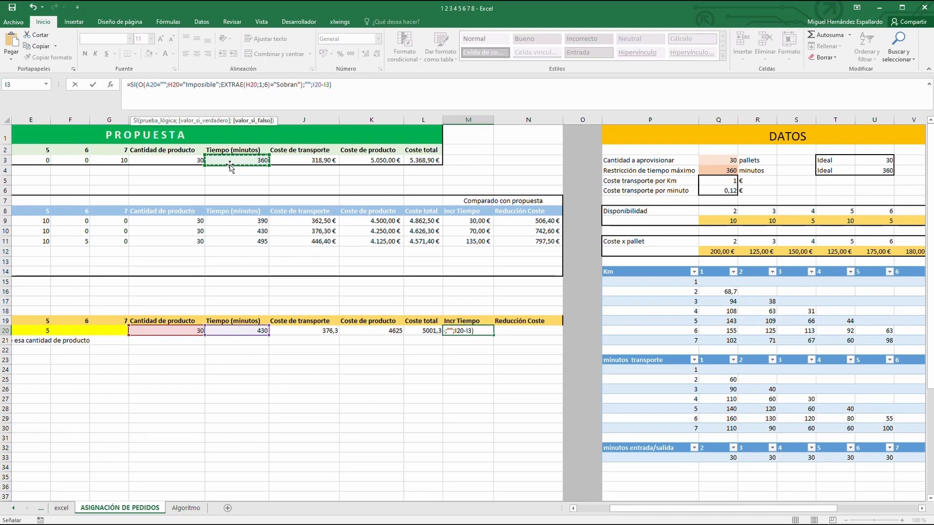
{"action": "key", "text": "Return"}
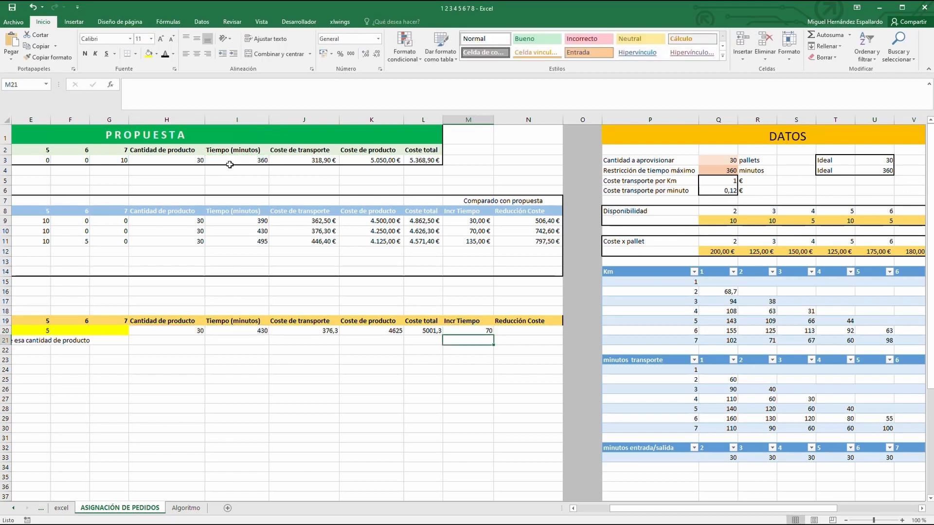
Copy the time increase formula text from M20 into the Reducción Coste cell N20
{"action": "left_click", "coordinate": [468, 331]}
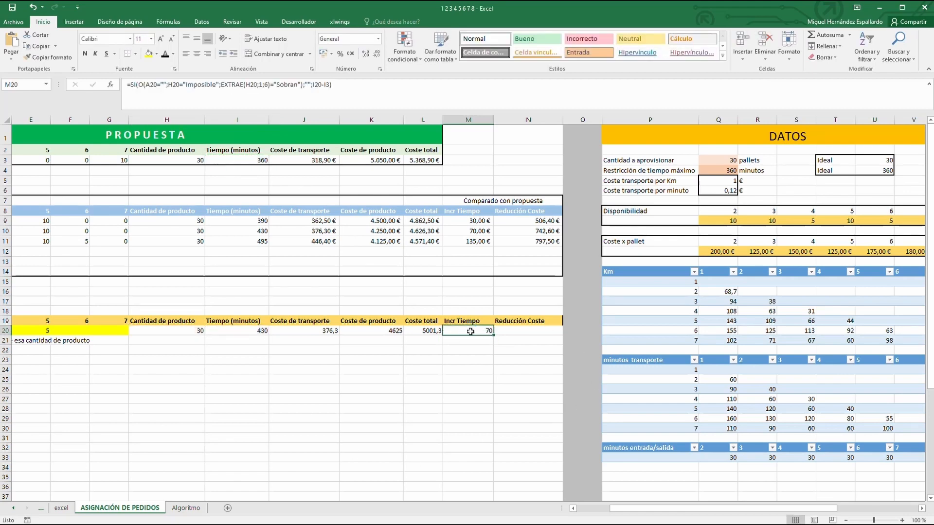
{"action": "left_click_drag", "start_coordinate": [124, 85], "coordinate": [362, 104]}
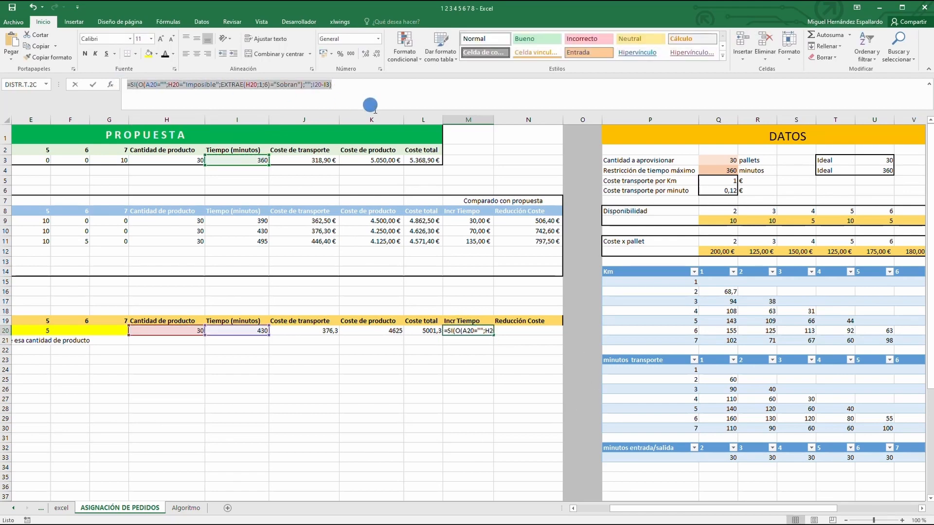
{"action": "key", "text": "Escape"}
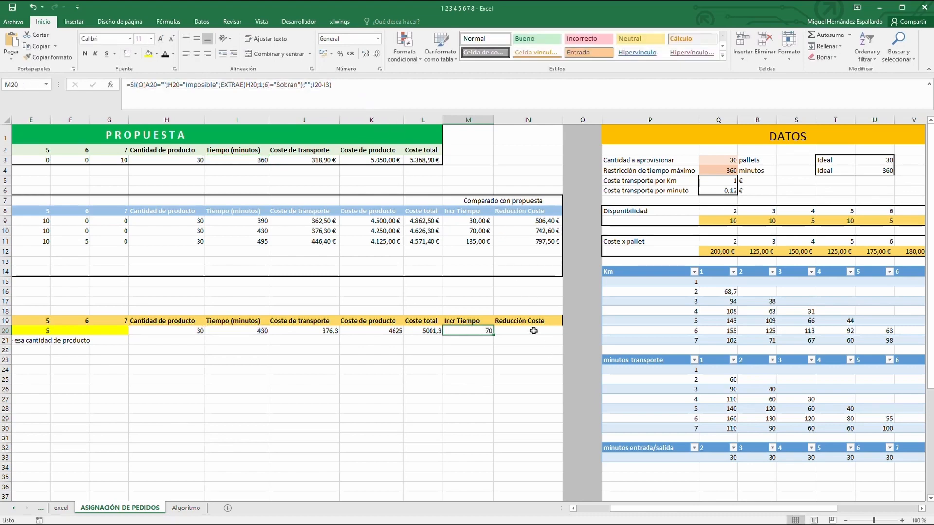
{"action": "key", "text": "Right"}
{"action": "left_click", "coordinate": [220, 87]}
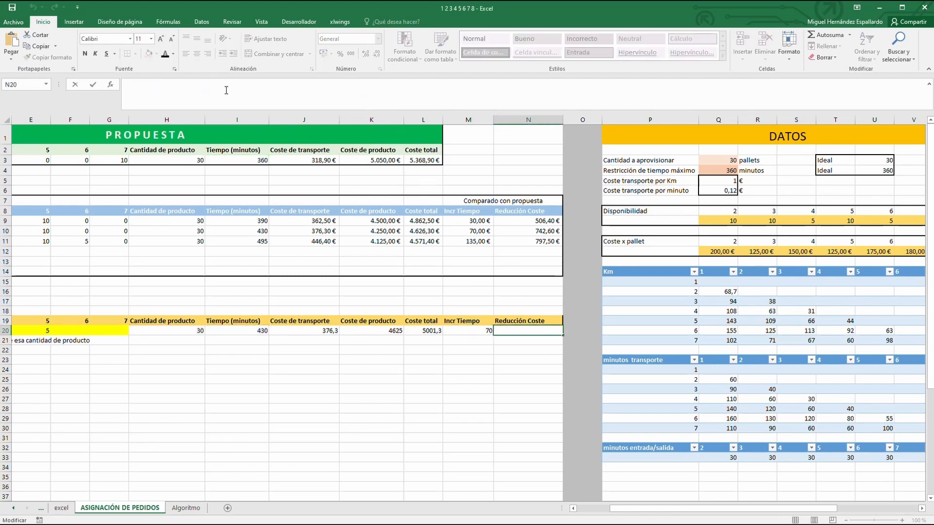
{"action": "key", "text": "ctrl+v"}
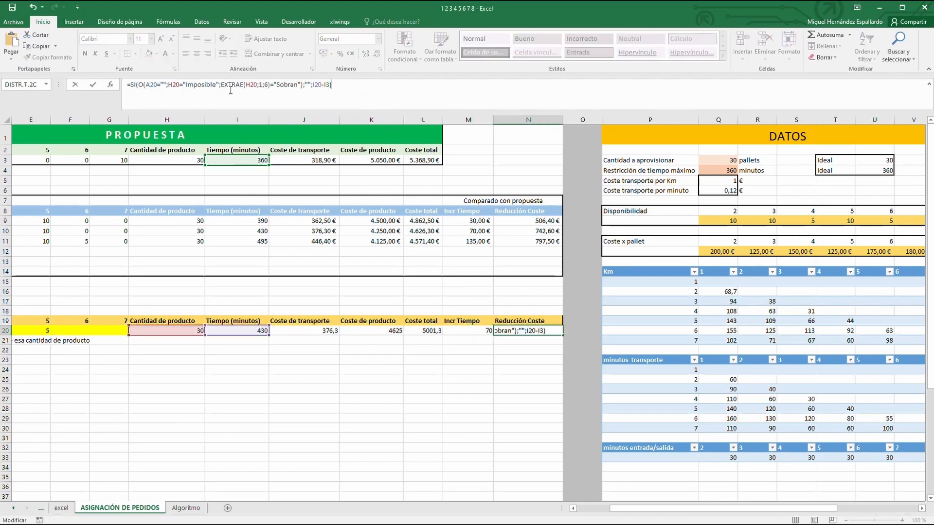
Replace I20-I3 in the N20 formula with the total cost difference L3-L20
{"action": "left_click", "coordinate": [312, 85]}
{"action": "left_click_drag", "start_coordinate": [316, 87], "coordinate": [329, 87]}
{"action": "left_click", "coordinate": [423, 331]}
{"action": "type", "text": "-"}
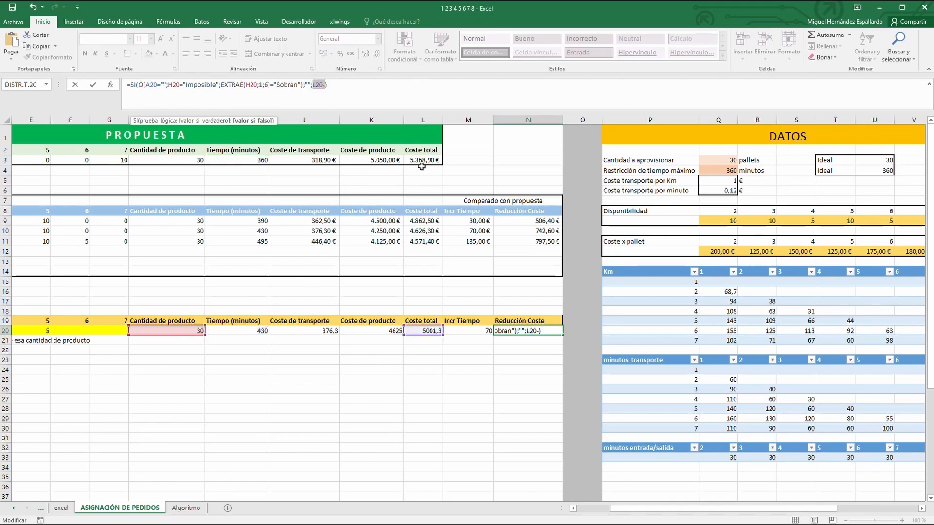
{"action": "left_click", "coordinate": [427, 161]}
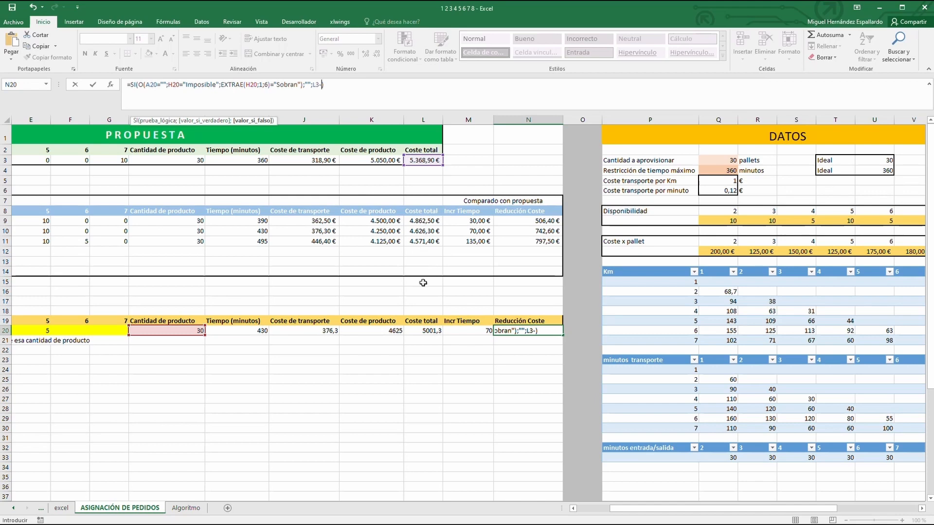
{"action": "left_click", "coordinate": [416, 330]}
{"action": "key", "text": "Return"}
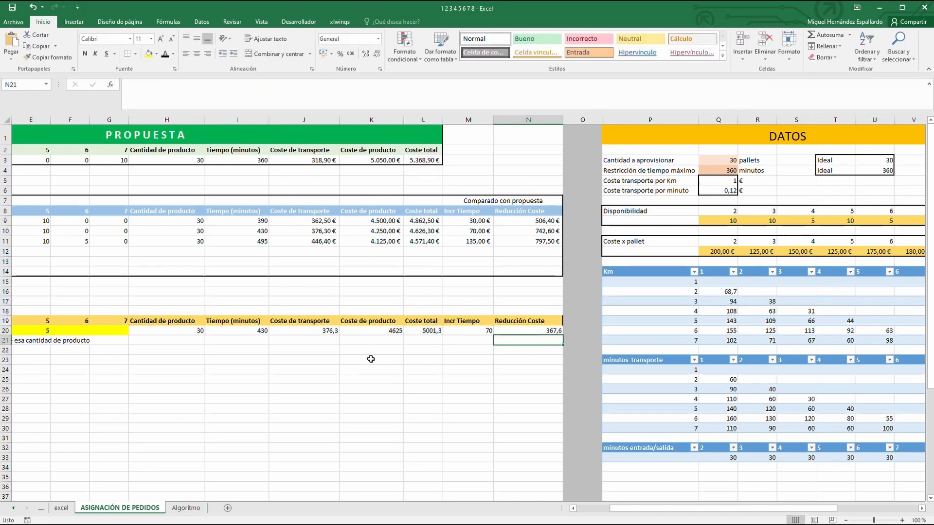
Apply the euro accounting format to the cost cells J20:L20 and the Reducción Coste cell N20
{"action": "left_click_drag", "start_coordinate": [312, 332], "coordinate": [428, 331]}
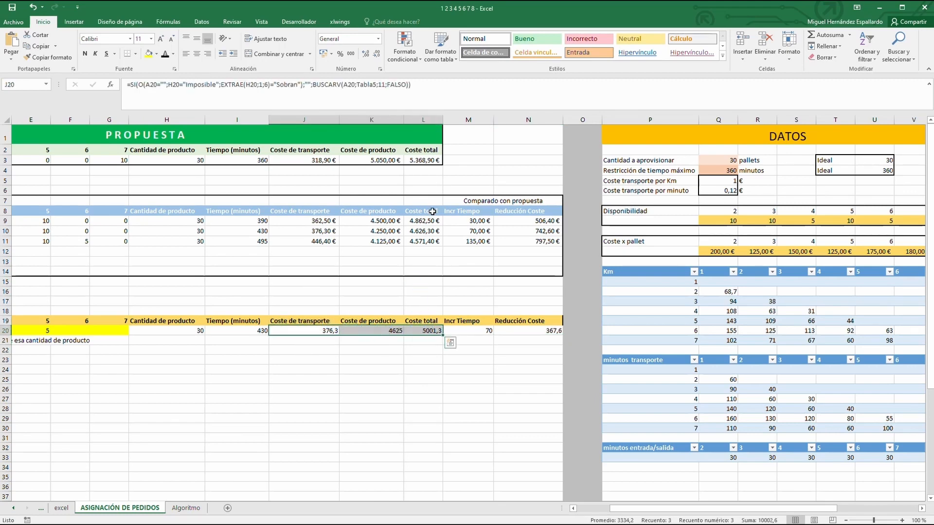
{"action": "left_click", "coordinate": [326, 54]}
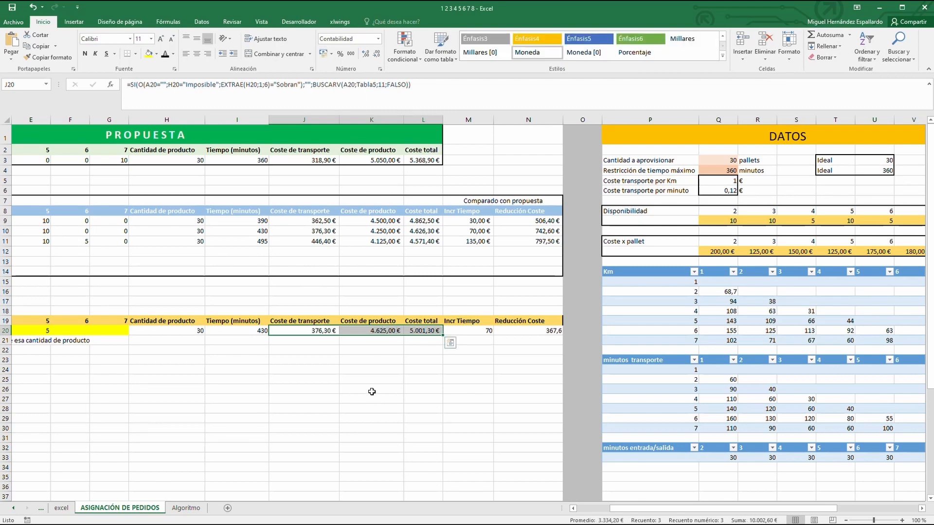
{"action": "left_click", "coordinate": [539, 332]}
{"action": "left_click", "coordinate": [325, 54]}
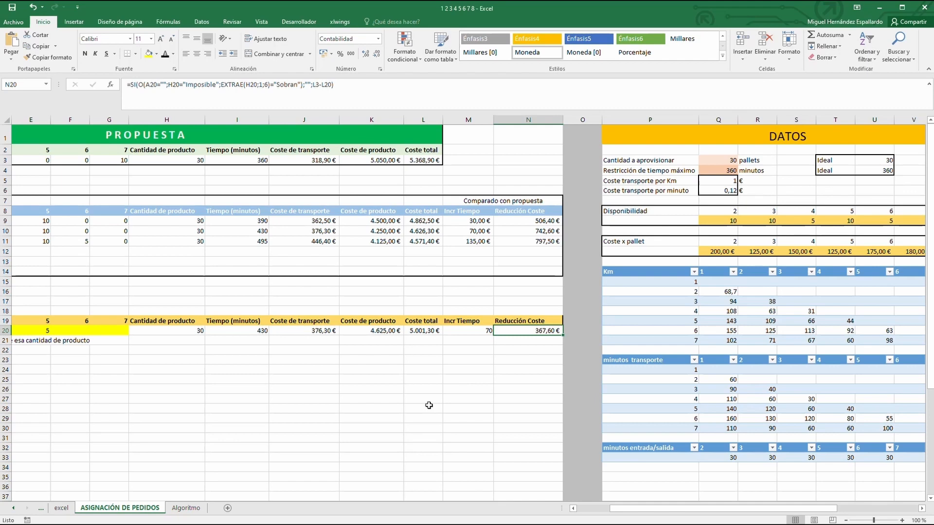
Apply a thick outside border around the MANUALMENTE table, range A18:N21
{"action": "left_click_drag", "start_coordinate": [663, 508], "coordinate": [628, 509]}
{"action": "left_click_drag", "start_coordinate": [19, 311], "coordinate": [685, 343]}
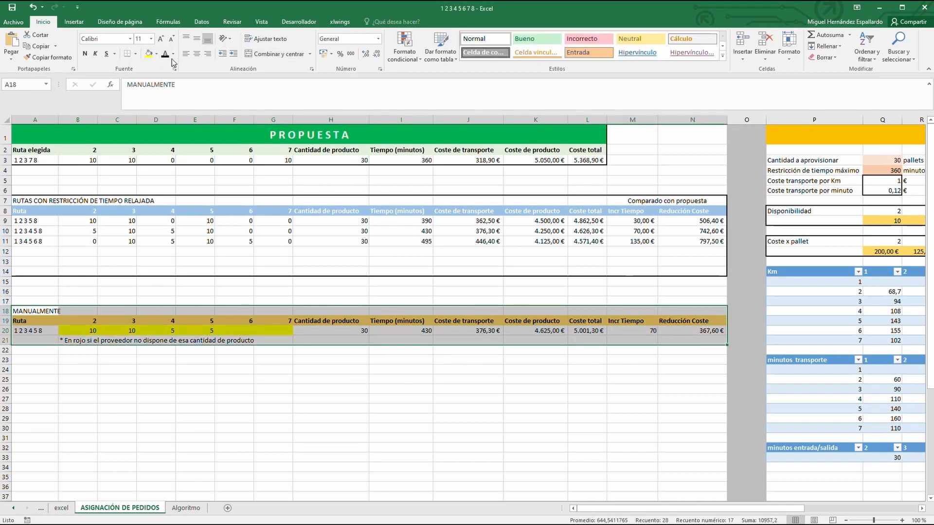
{"action": "left_click", "coordinate": [136, 55]}
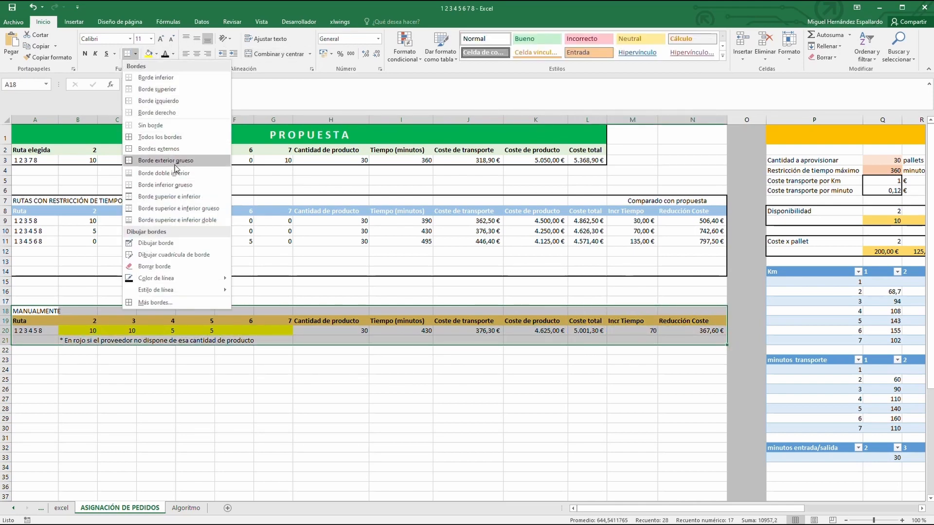
{"action": "left_click", "coordinate": [174, 162]}
{"action": "left_click", "coordinate": [183, 419]}
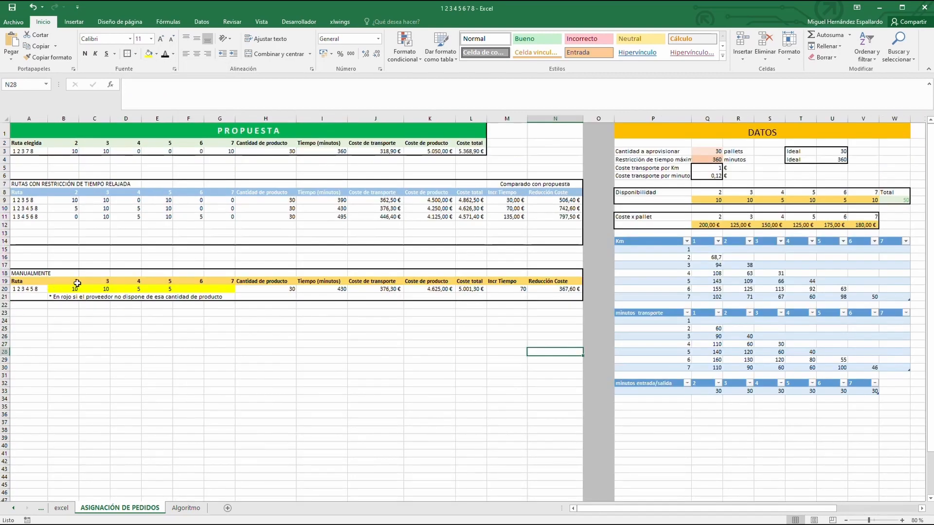
Clear the manual route quantities for suppliers 2 to 5 in cells B20:E20
{"action": "left_click", "coordinate": [69, 287]}
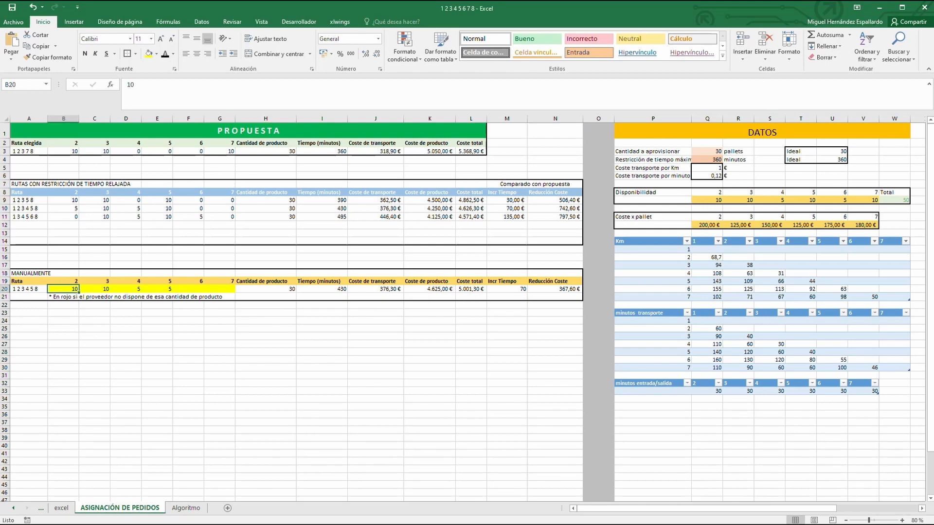
{"action": "key", "text": "Right"}
{"action": "key", "text": "Delete"}
{"action": "key", "text": "Right"}
{"action": "key", "text": "Delete"}
{"action": "key", "text": "Right"}
{"action": "key", "text": "Delete"}
{"action": "key", "text": "Right"}
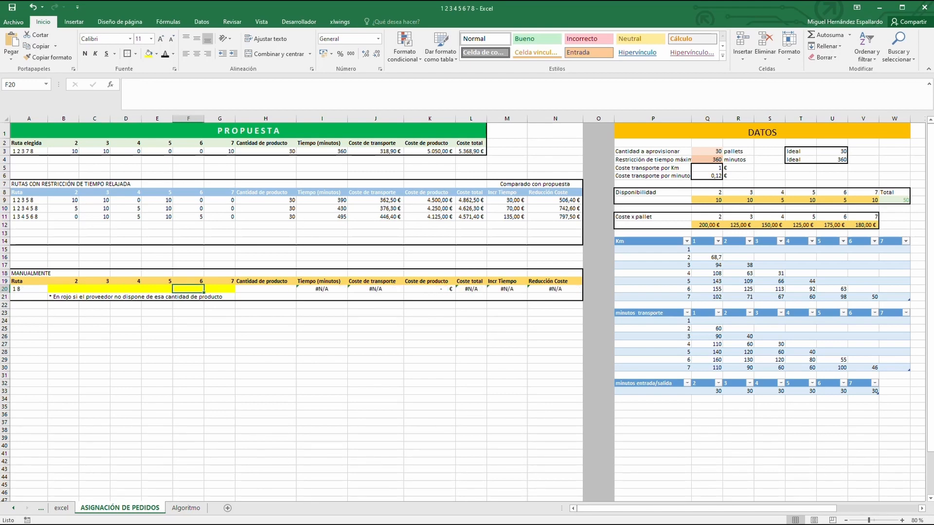
Correct the route formula in A20 so that its empty check tests D20=0
{"action": "key", "text": "Home"}
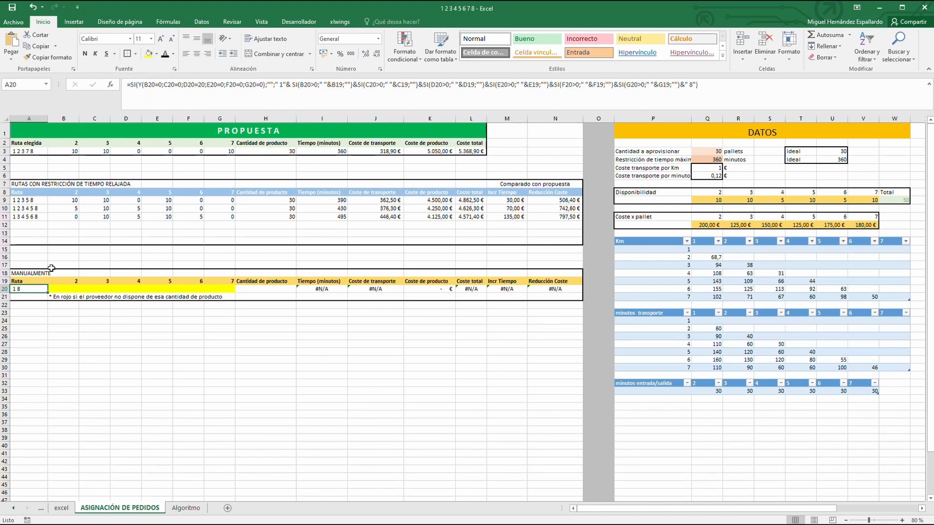
{"action": "left_click", "coordinate": [147, 85]}
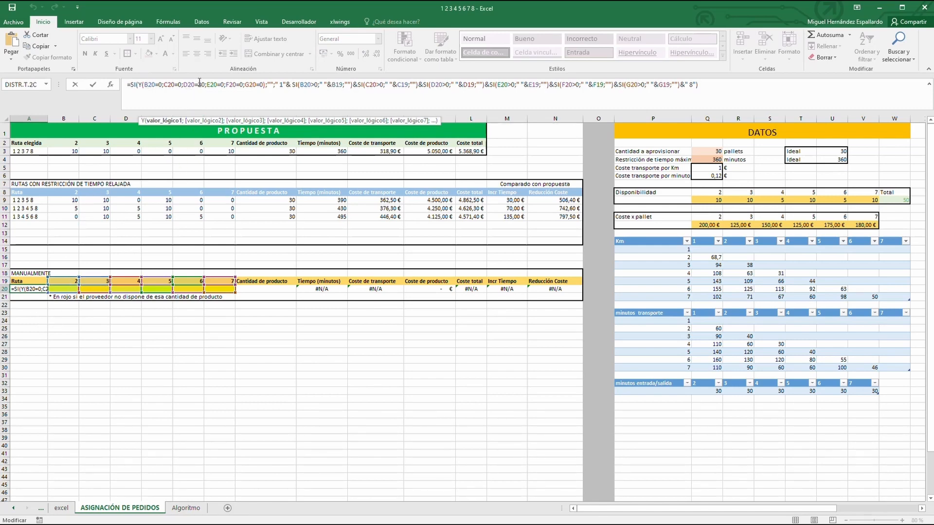
{"action": "left_click", "coordinate": [199, 83]}
{"action": "key", "text": "Delete"}
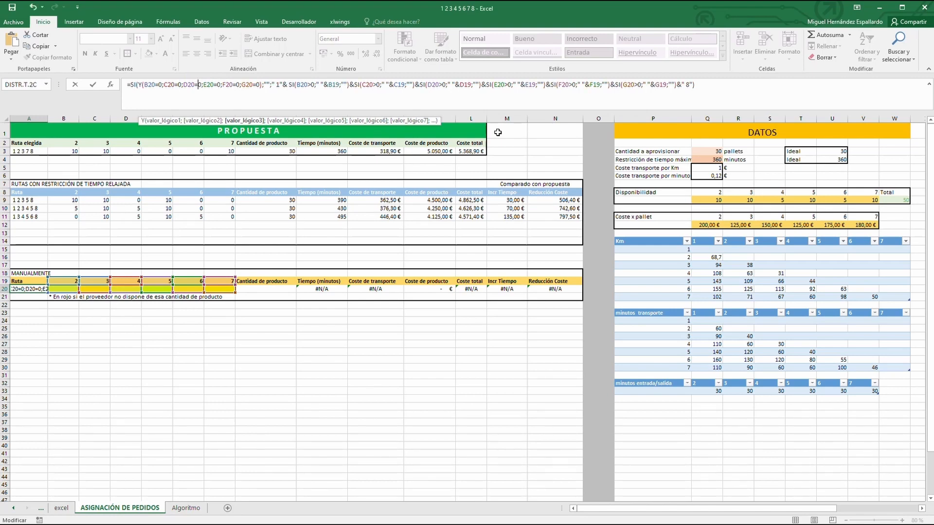
{"action": "key", "text": "Return"}
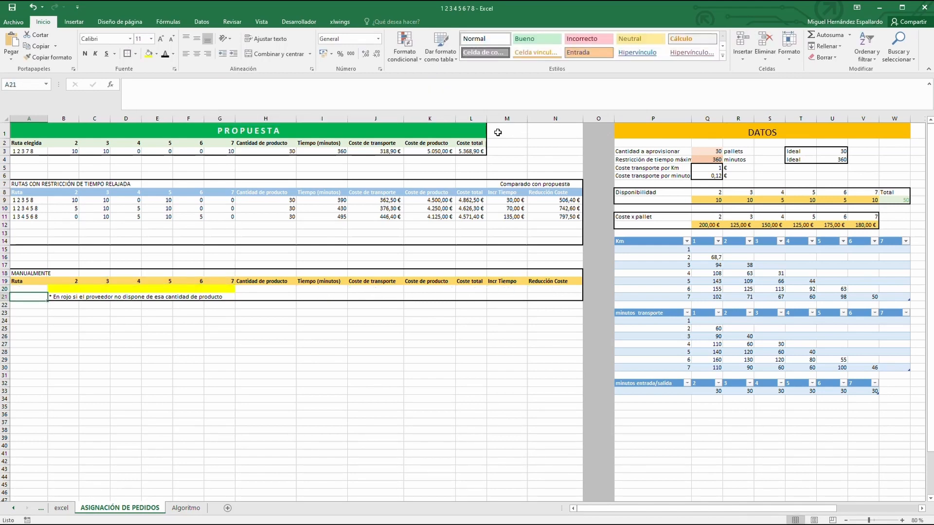
{"action": "left_click", "coordinate": [37, 290]}
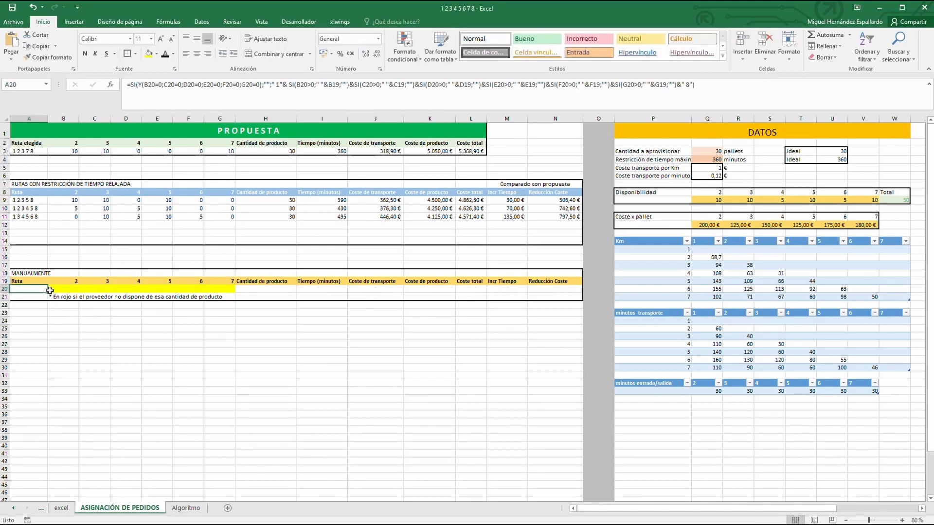
Set the Disponibilidad of suppliers 3 and 5 to 15 in the DATOS section
{"action": "left_click", "coordinate": [75, 287]}
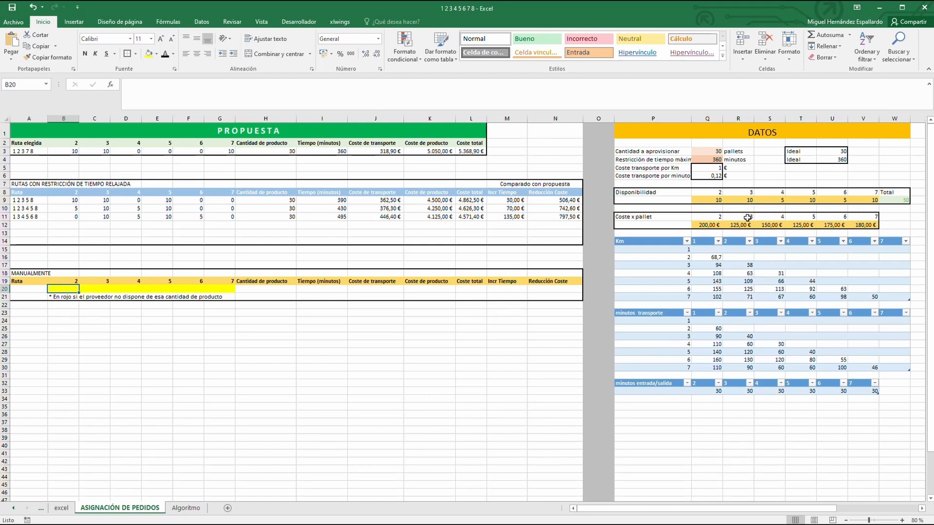
{"action": "left_click", "coordinate": [739, 200]}
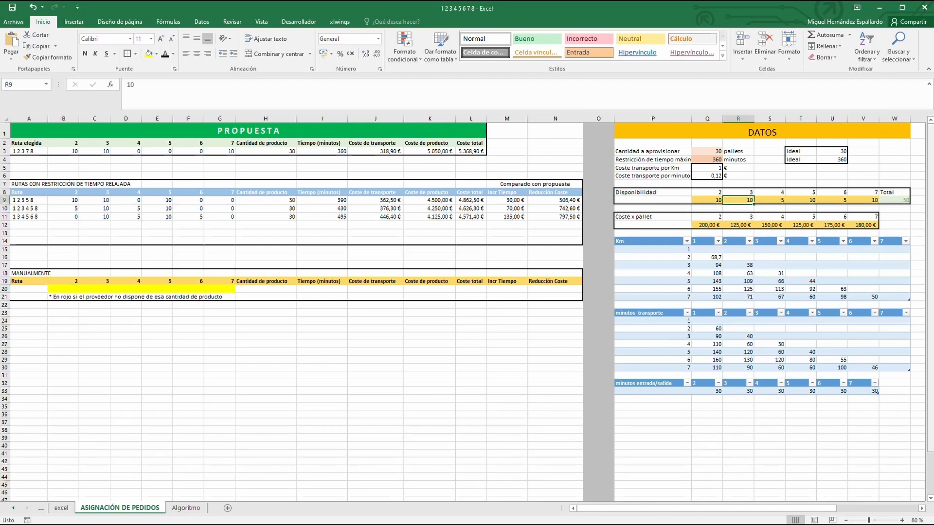
{"action": "type", "text": "15"}
{"action": "key", "text": "Right"}
{"action": "key", "text": "Right"}
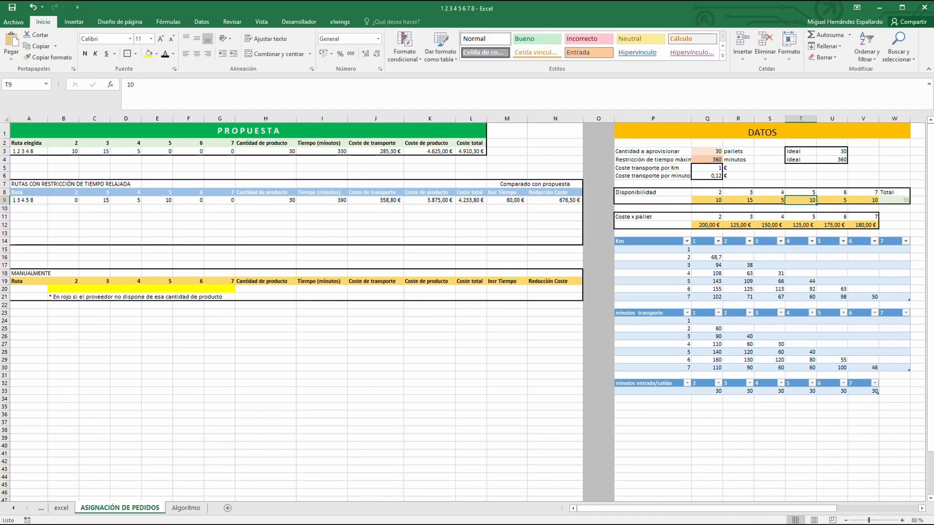
{"action": "type", "text": "15"}
{"action": "key", "text": "Right"}
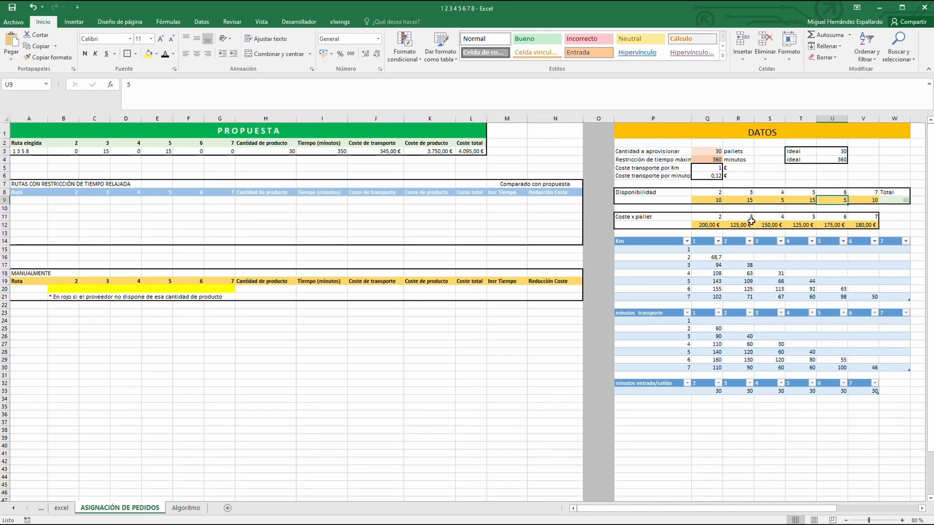
Enter 15 for supplier 3 and 15 for supplier 5 in the manual route row
{"action": "left_click", "coordinate": [102, 289]}
{"action": "type", "text": "15"}
{"action": "key", "text": "Tab"}
{"action": "key", "text": "Tab"}
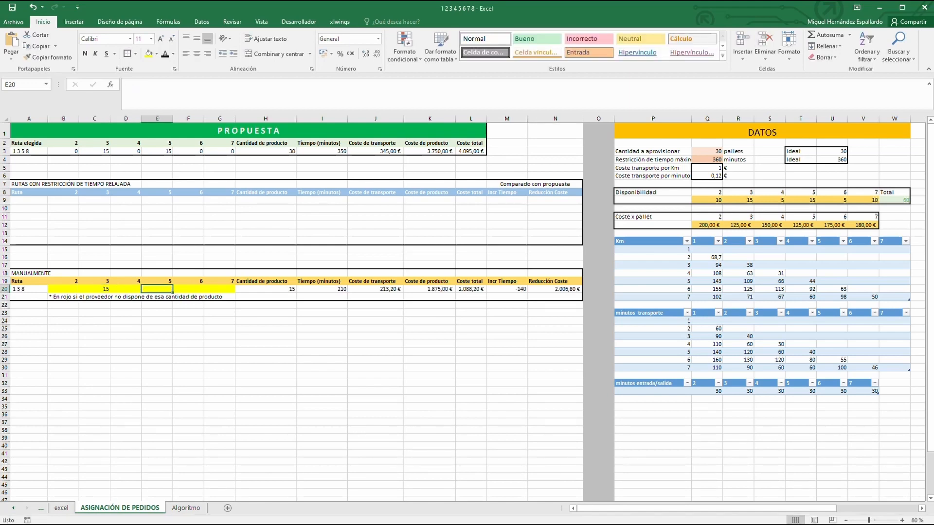
{"action": "type", "text": "15"}
{"action": "key", "text": "Tab"}
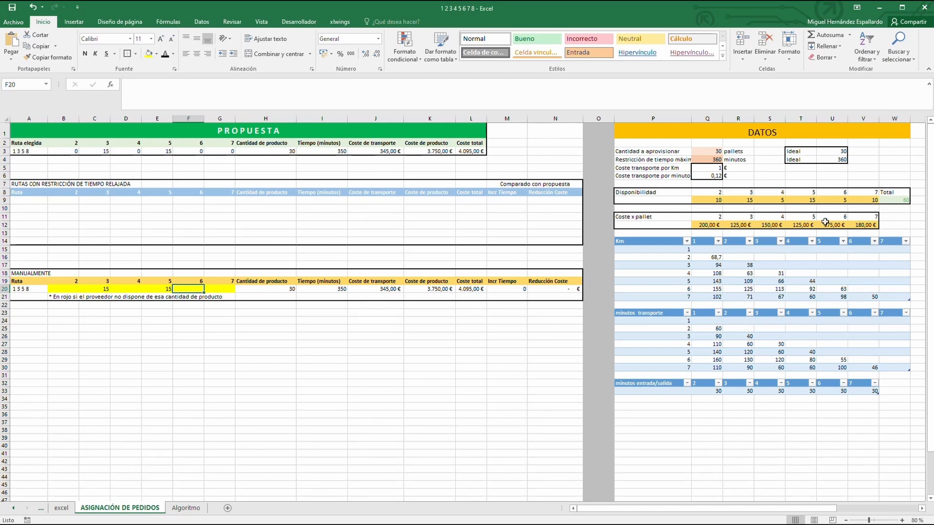
Set the Coste x pallet to 125 for supplier 7 and to 180 for supplier 5
{"action": "left_click", "coordinate": [867, 224]}
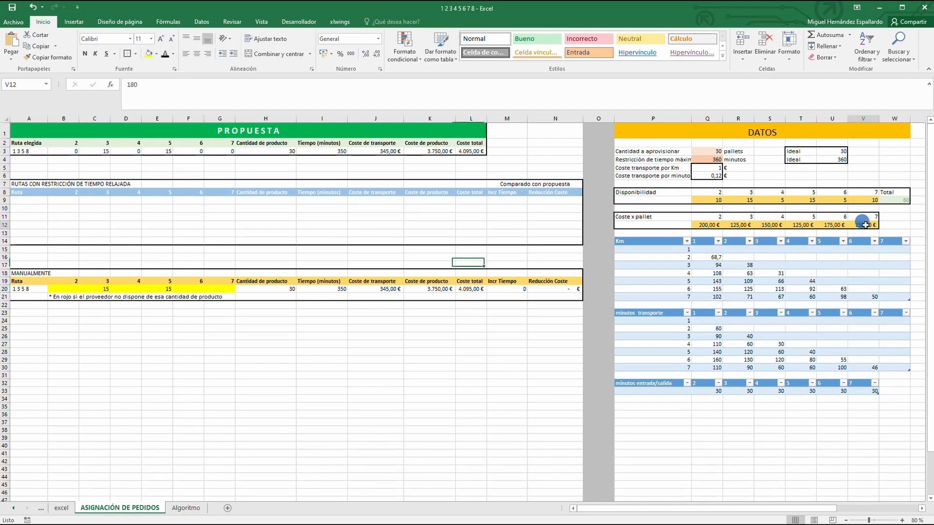
{"action": "type", "text": "125"}
{"action": "key", "text": "Left"}
{"action": "key", "text": "Left"}
{"action": "key", "text": "Left"}
{"action": "key", "text": "Left"}
{"action": "key", "text": "Right"}
{"action": "key", "text": "Right"}
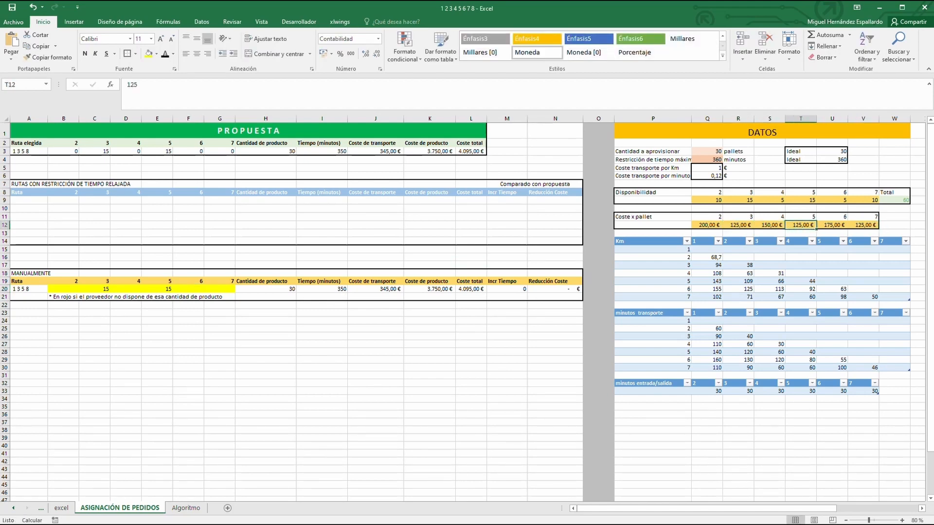
{"action": "type", "text": "180"}
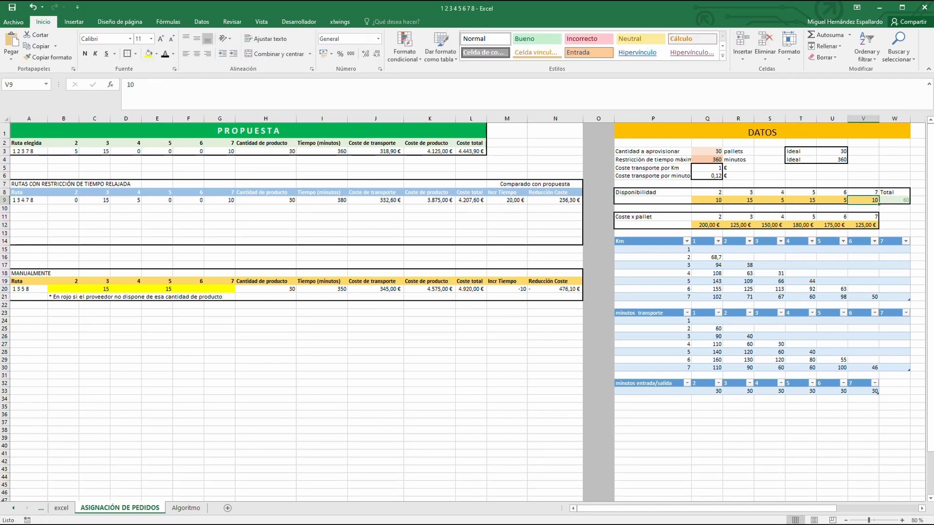
Set supplier 7's Disponibilidad to 15 and replace the manual quantity for supplier 5 with 15 for supplier 7
{"action": "type", "text": "15"}
{"action": "key", "text": "Return"}
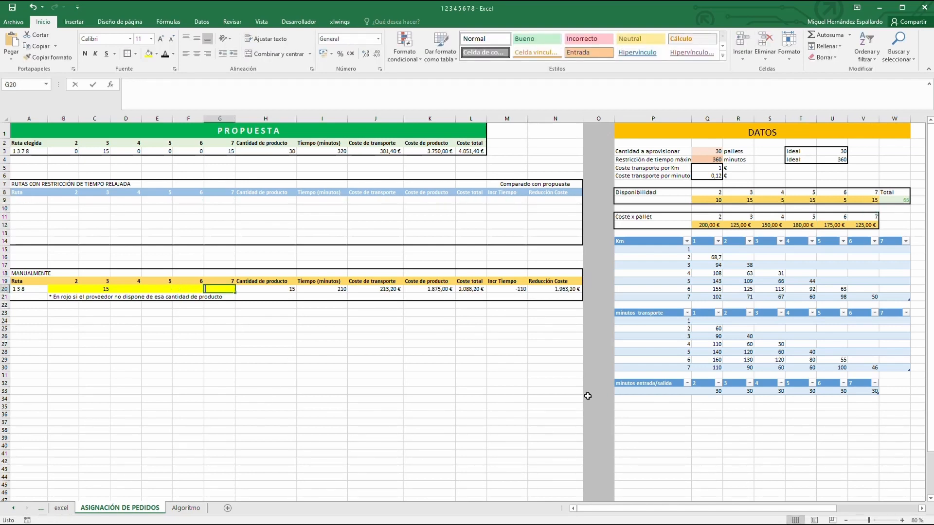
{"action": "type", "text": "15"}
{"action": "key", "text": "Return"}
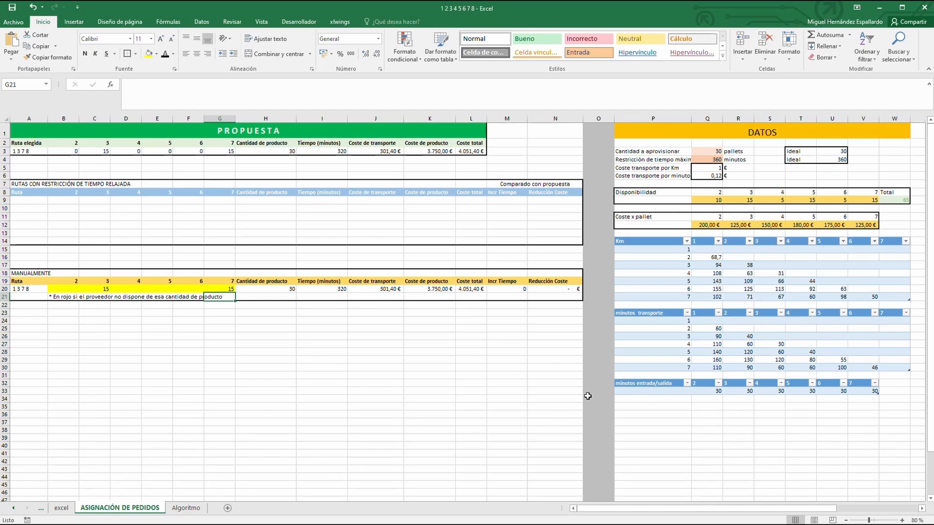
Set the Disponibilidad of supplier 3 to 5
{"action": "left_click", "coordinate": [739, 201]}
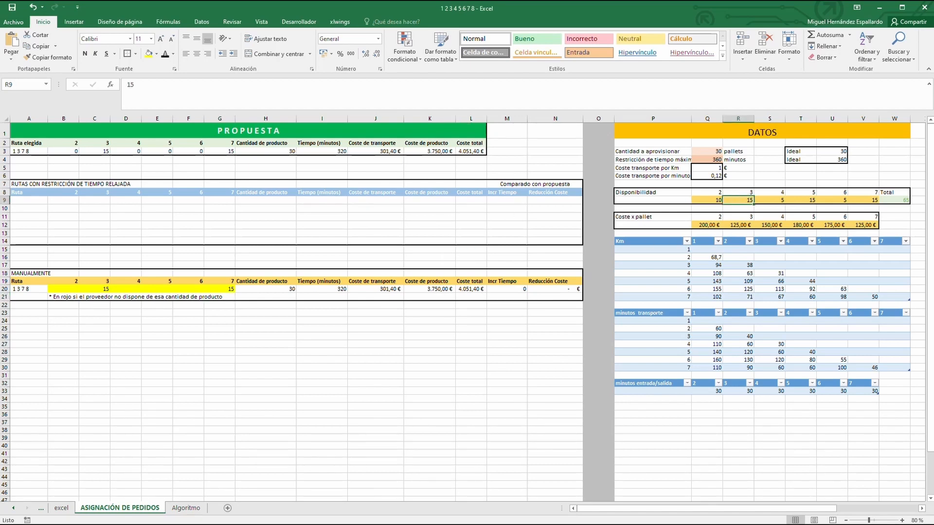
{"action": "type", "text": "5"}
{"action": "key", "text": "Tab"}
{"action": "key", "text": "Tab"}
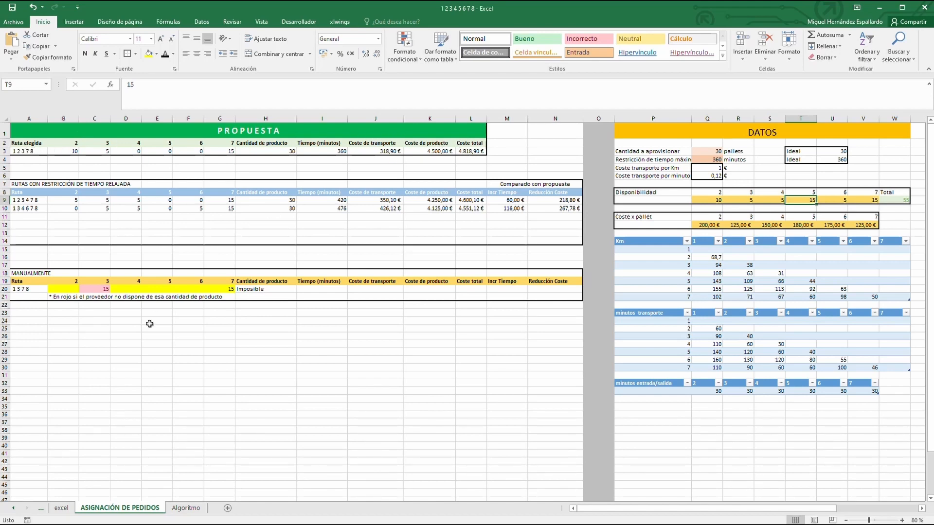
Set the manual route quantity for supplier 3 to 5 in cell C20
{"action": "left_click", "coordinate": [66, 291]}
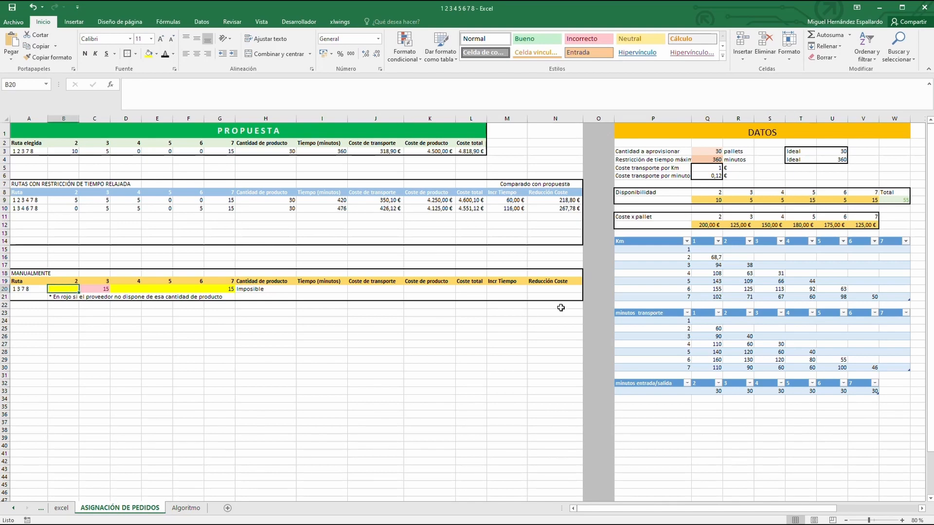
{"action": "key", "text": "Right"}
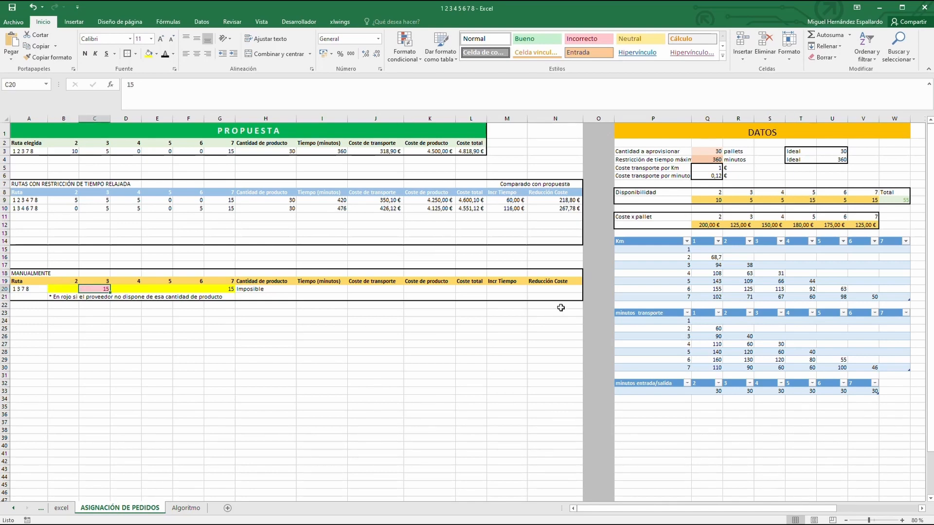
{"action": "type", "text": "5"}
{"action": "key", "text": "Right"}
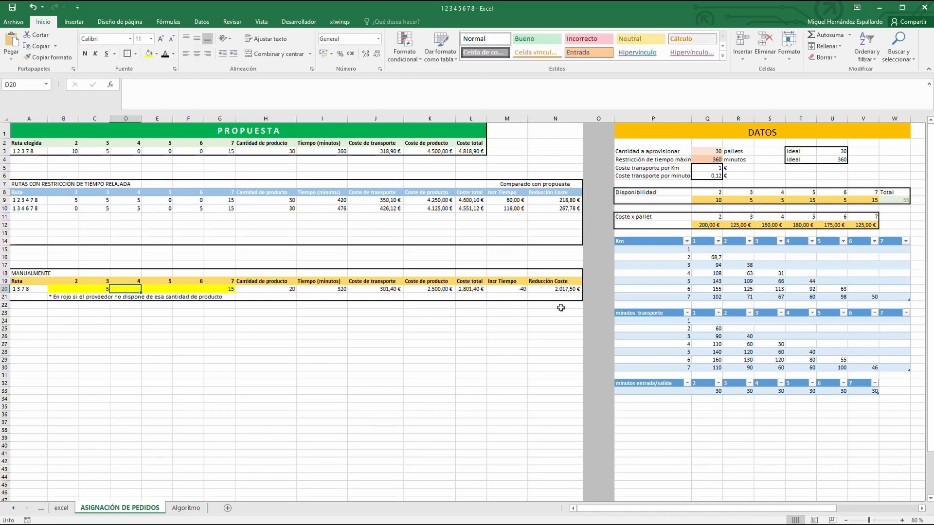
{"action": "key", "text": "Right"}
{"action": "key", "text": "Right"}
{"action": "key", "text": "Right"}
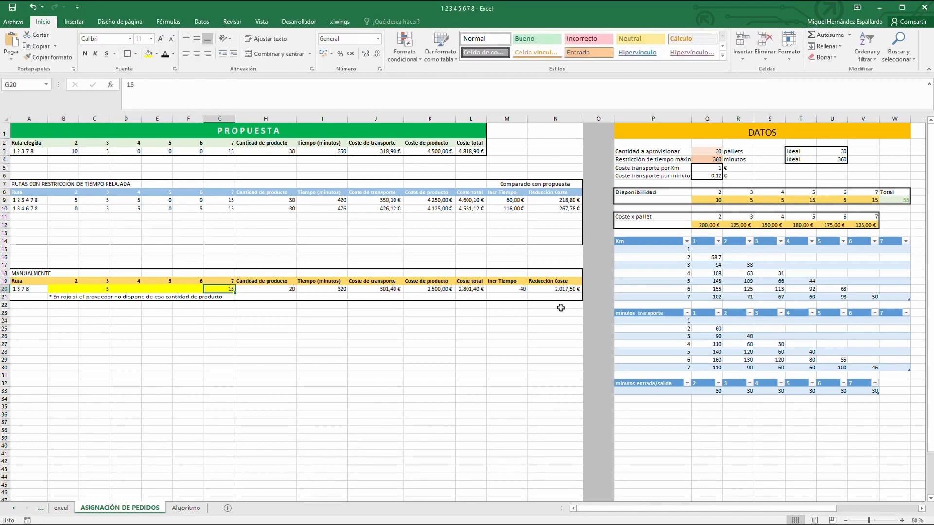
{"action": "key", "text": "Left"}
{"action": "key", "text": "Left"}
{"action": "key", "text": "Left"}
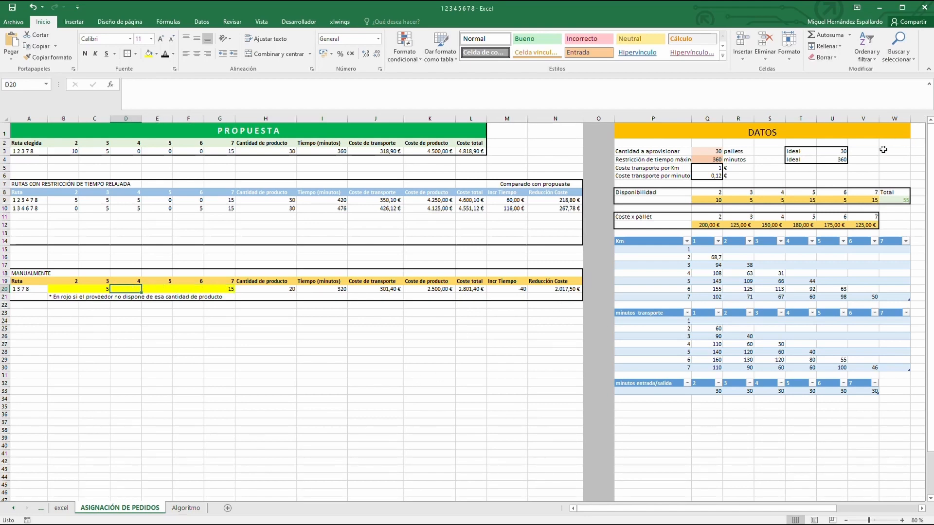
Set the Disponibilidad of supplier 4 to 10 and enter 10 for that supplier in the manual route
{"action": "left_click", "coordinate": [769, 202]}
{"action": "type", "text": "10"}
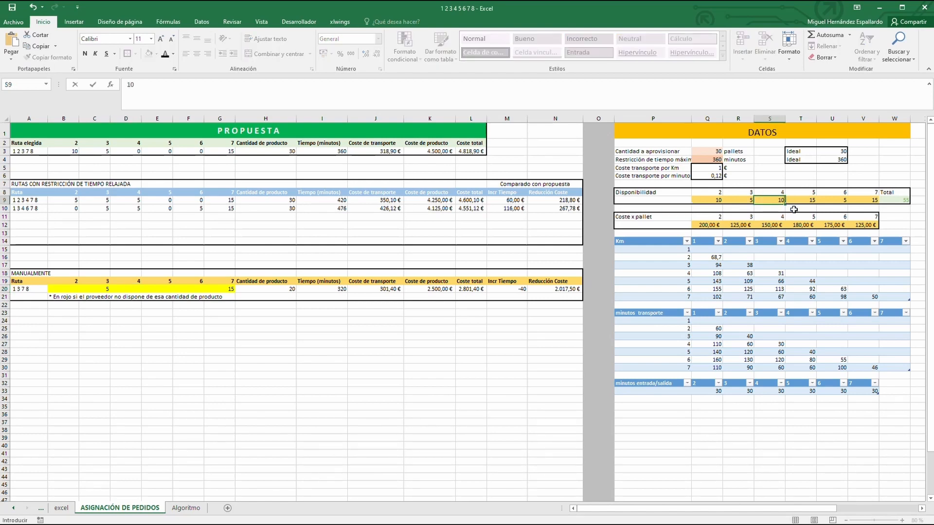
{"action": "key", "text": "Return"}
{"action": "left_click", "coordinate": [137, 291]}
{"action": "type", "text": "1"}
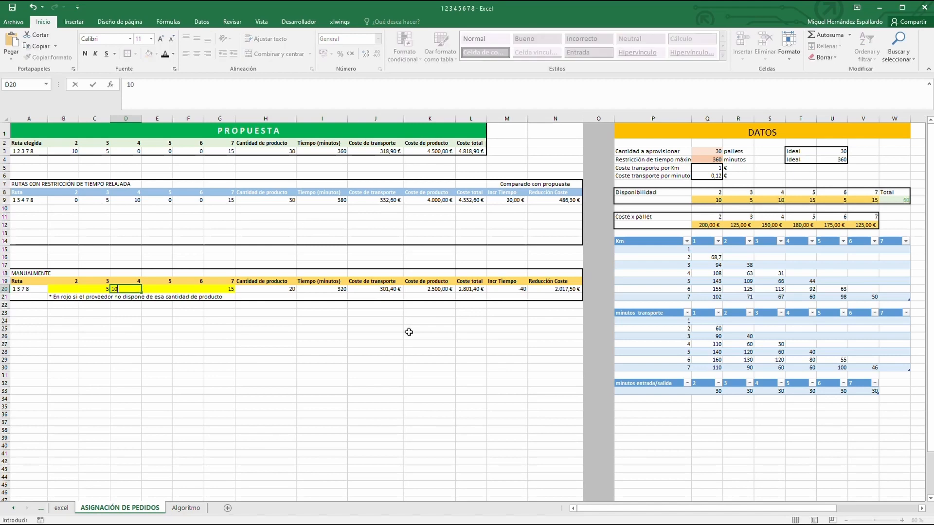
{"action": "type", "text": "0"}
{"action": "key", "text": "Tab"}
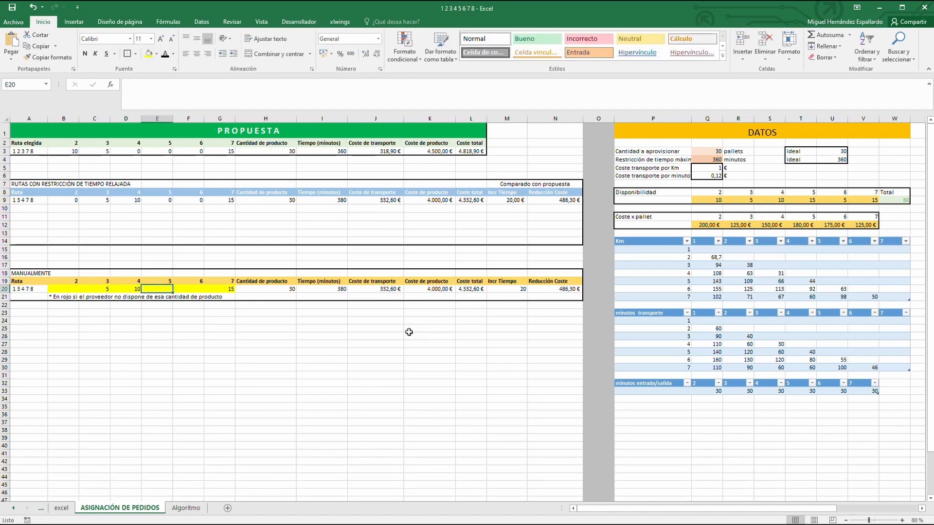
Review the manual route's quantities, time, costs, Incr Tiempo and Reducción Coste across row 20 against the relaxed-time route
{"action": "key", "text": "Left"}
{"action": "key", "text": "Left"}
{"action": "key", "text": "Left"}
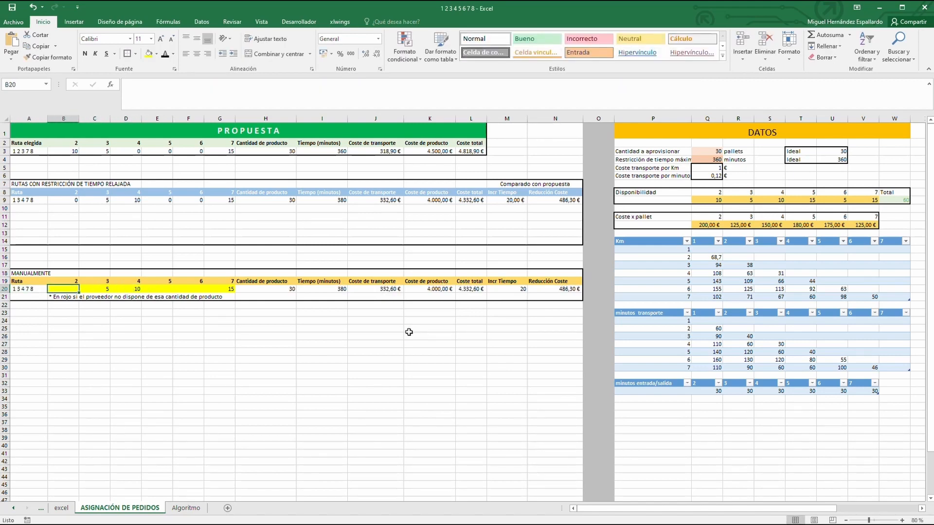
{"action": "key", "text": "Right"}
{"action": "key", "text": "Right"}
{"action": "key", "text": "Right"}
{"action": "key", "text": "Right"}
{"action": "key", "text": "Right"}
{"action": "key", "text": "Right"}
{"action": "key", "text": "Right"}
{"action": "key", "text": "Right"}
{"action": "key", "text": "Right"}
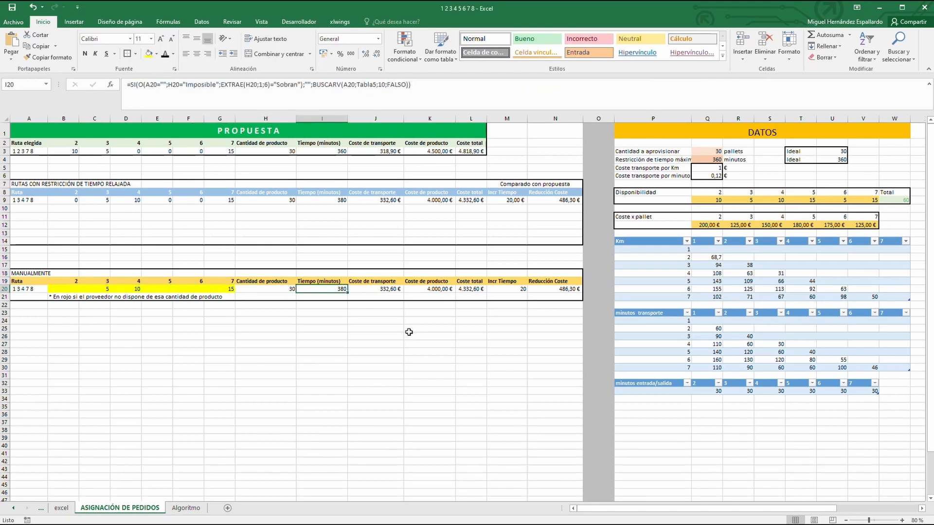
{"action": "key", "text": "Right"}
{"action": "key", "text": "Right"}
{"action": "key", "text": "Right"}
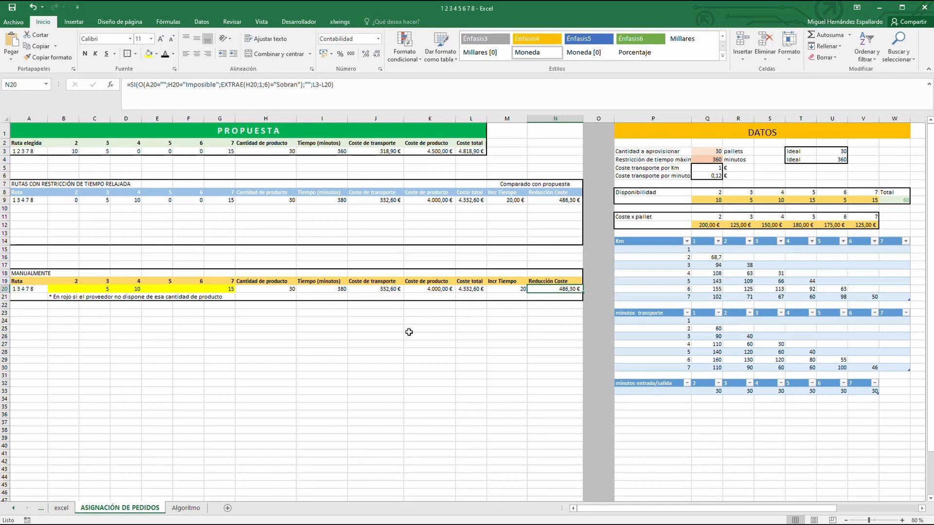
{"action": "key", "text": "Left"}
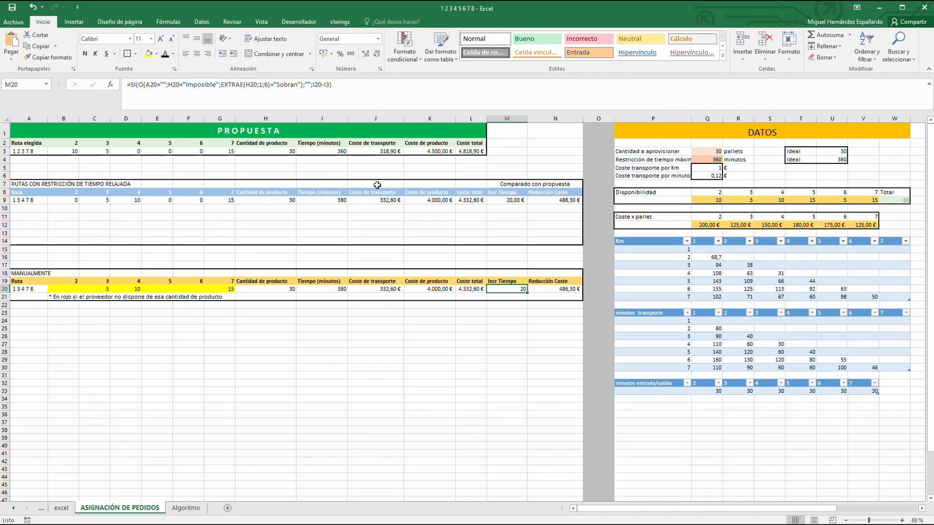
Change the number format of the relaxed-time route's Incr Tiempo value in cell M9 to General
{"action": "left_click", "coordinate": [511, 201]}
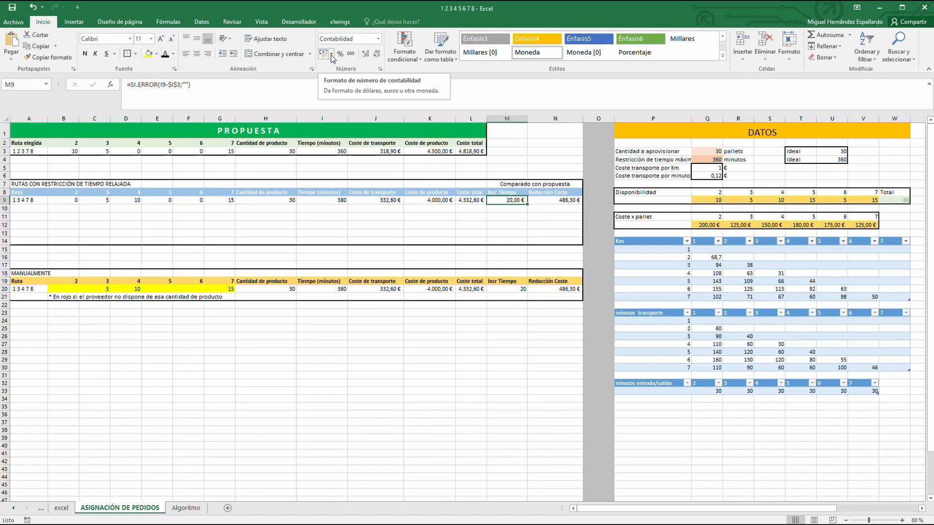
{"action": "left_click", "coordinate": [359, 39]}
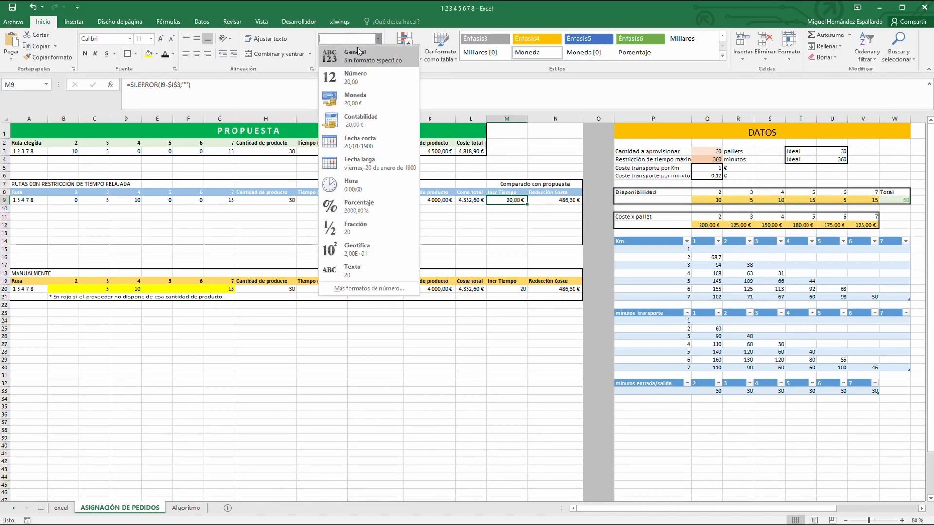
{"action": "left_click", "coordinate": [353, 54]}
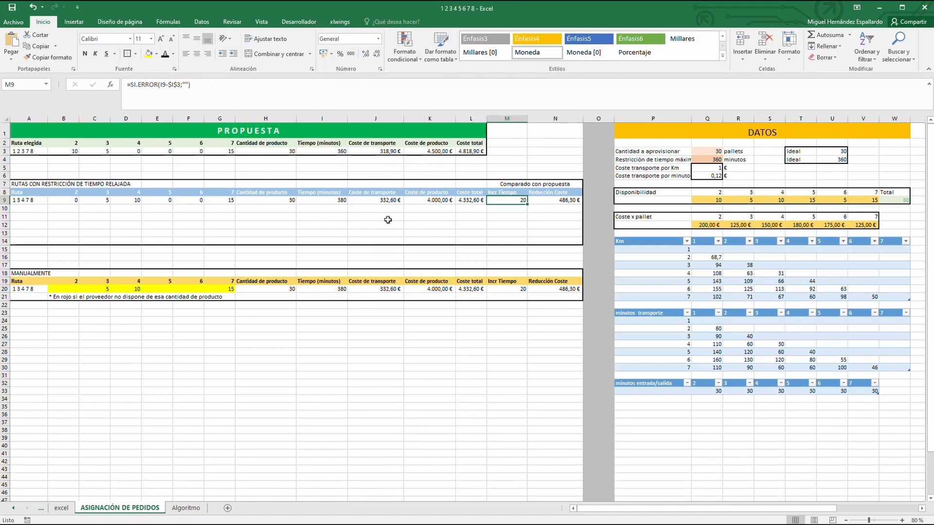
{"action": "left_click", "coordinate": [470, 343]}
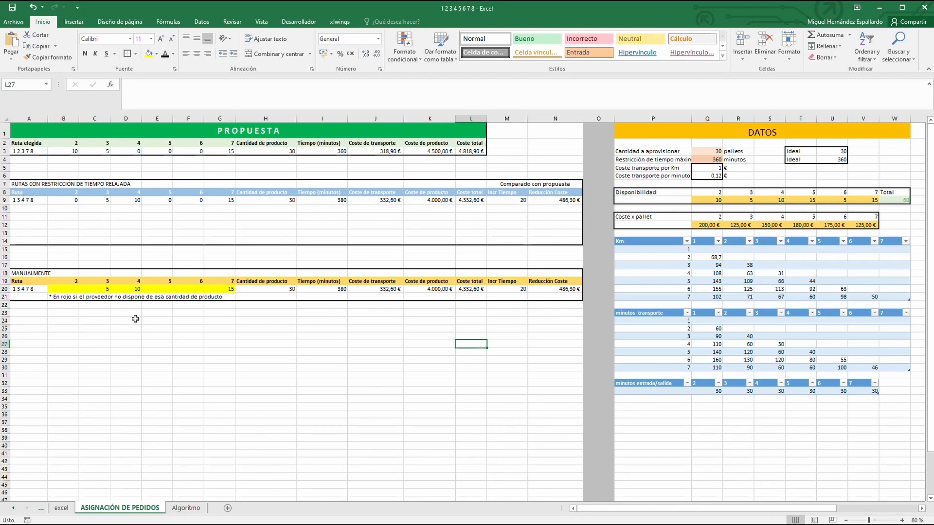
Review the manual route quantities and the DATOS inputs: Disponibilidad, Coste x pallet and the transport costs per km and per minute
{"action": "left_click", "coordinate": [62, 289]}
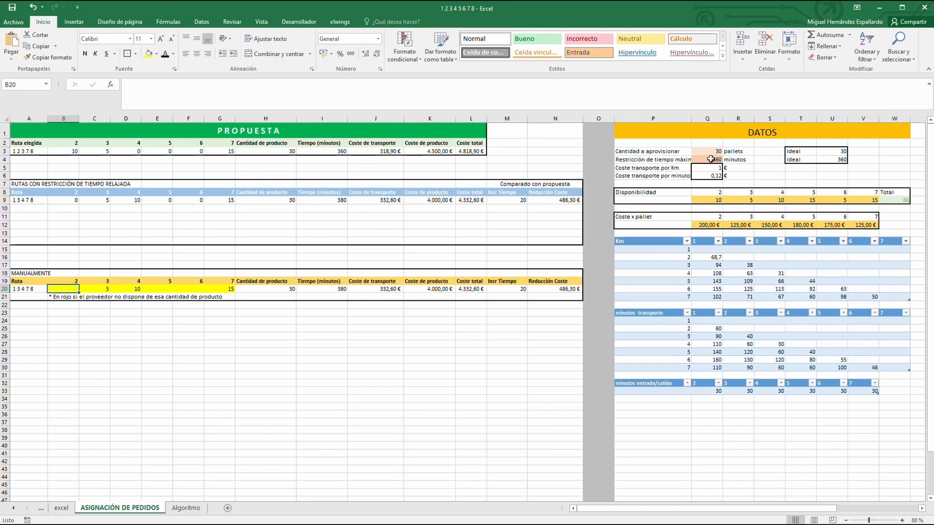
{"action": "left_click_drag", "start_coordinate": [716, 200], "coordinate": [854, 202]}
{"action": "left_click_drag", "start_coordinate": [708, 225], "coordinate": [864, 222]}
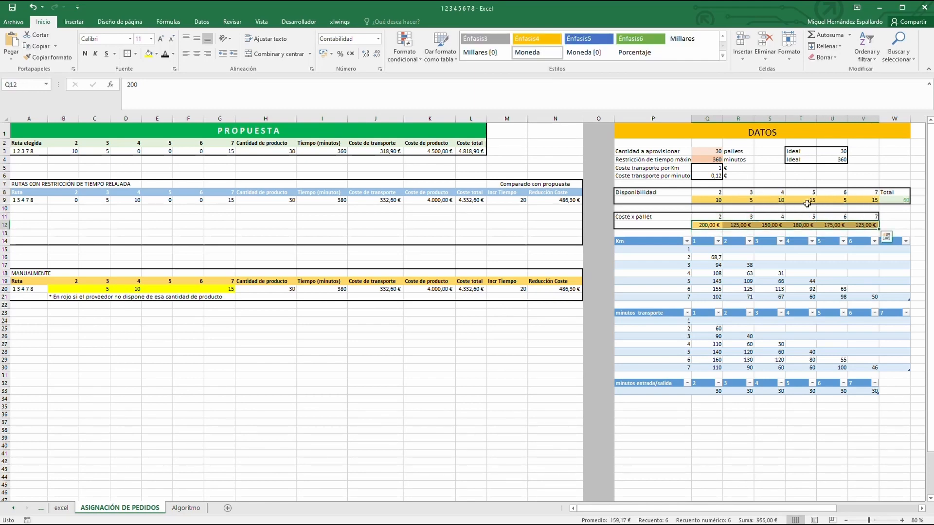
{"action": "left_click_drag", "start_coordinate": [710, 151], "coordinate": [706, 177]}
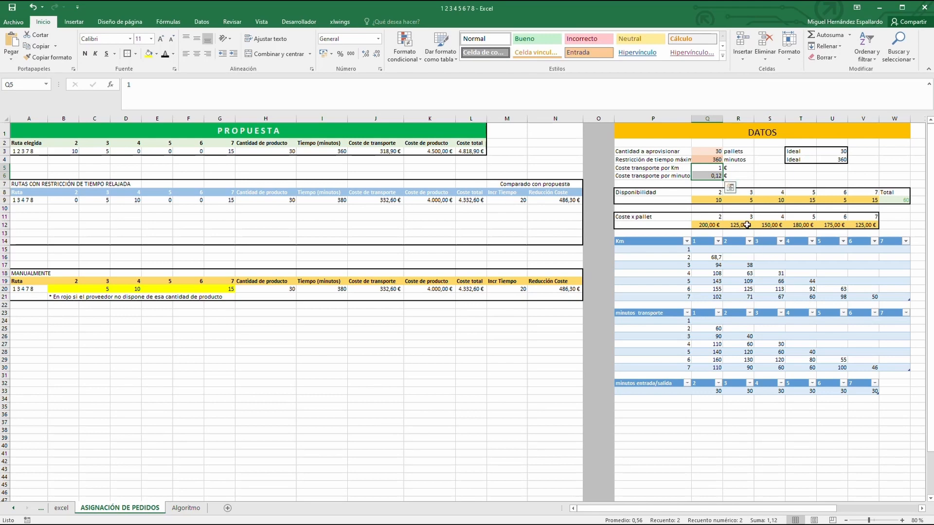
{"action": "left_click_drag", "start_coordinate": [658, 194], "coordinate": [878, 225]}
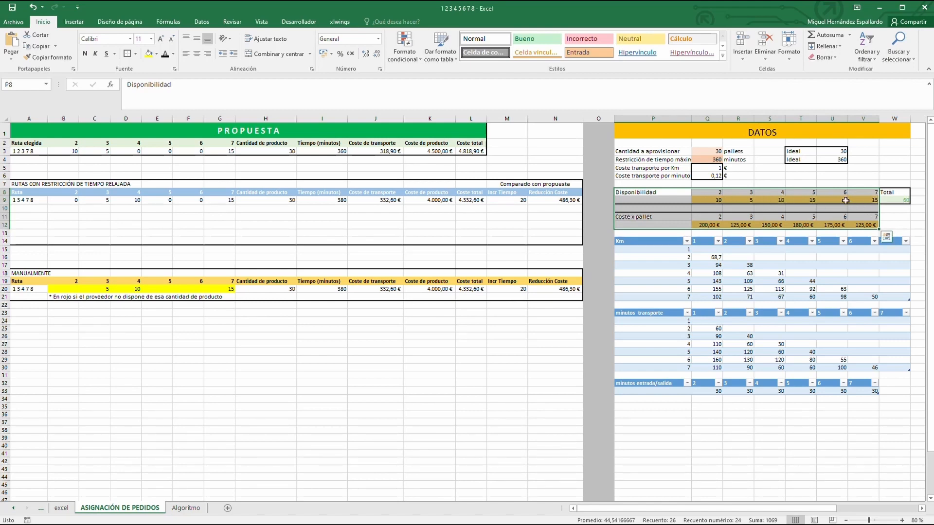
{"action": "left_click", "coordinate": [833, 200]}
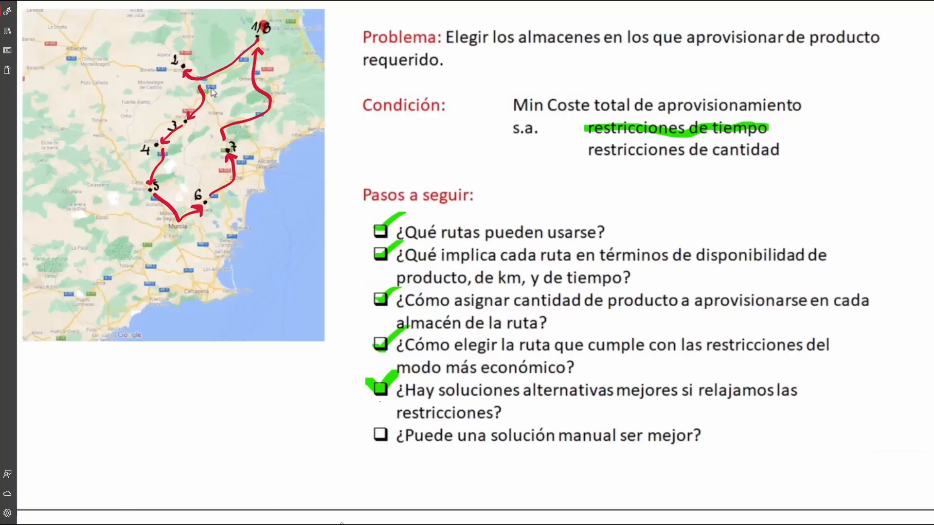
Switch to the problem outline notes and mark the step "¿Puede una solución manual ser mejor?" with a green check mark
{"action": "mouse_move", "coordinate": [371, 426]}
{"action": "left_mouse_down"}
{"action": "mouse_move", "coordinate": [382, 441]}
{"action": "mouse_move", "coordinate": [395, 412]}
{"action": "left_mouse_up"}
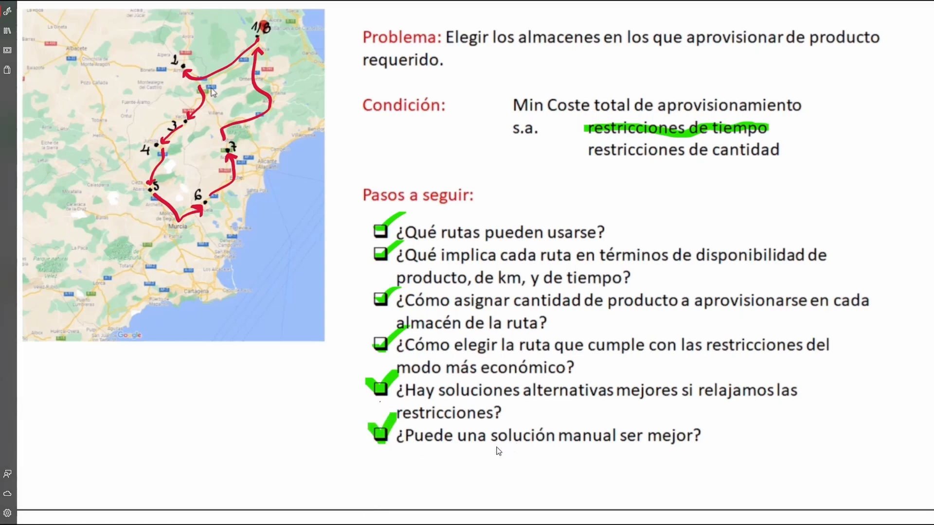